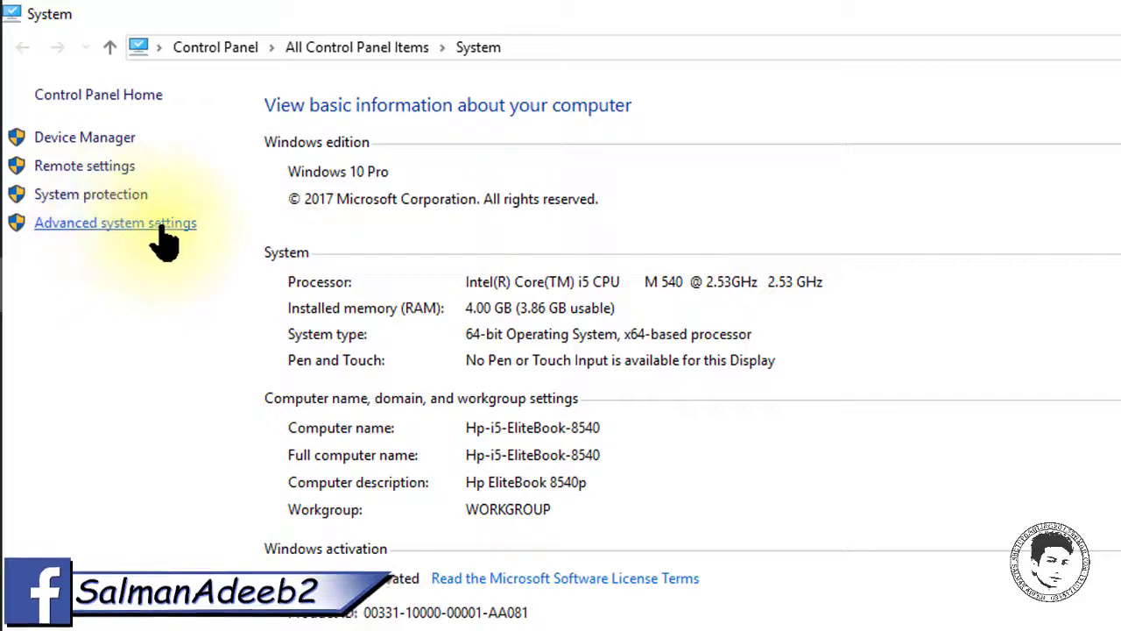
Open the Performance settings from the Advanced system settings
left_click(136, 229)
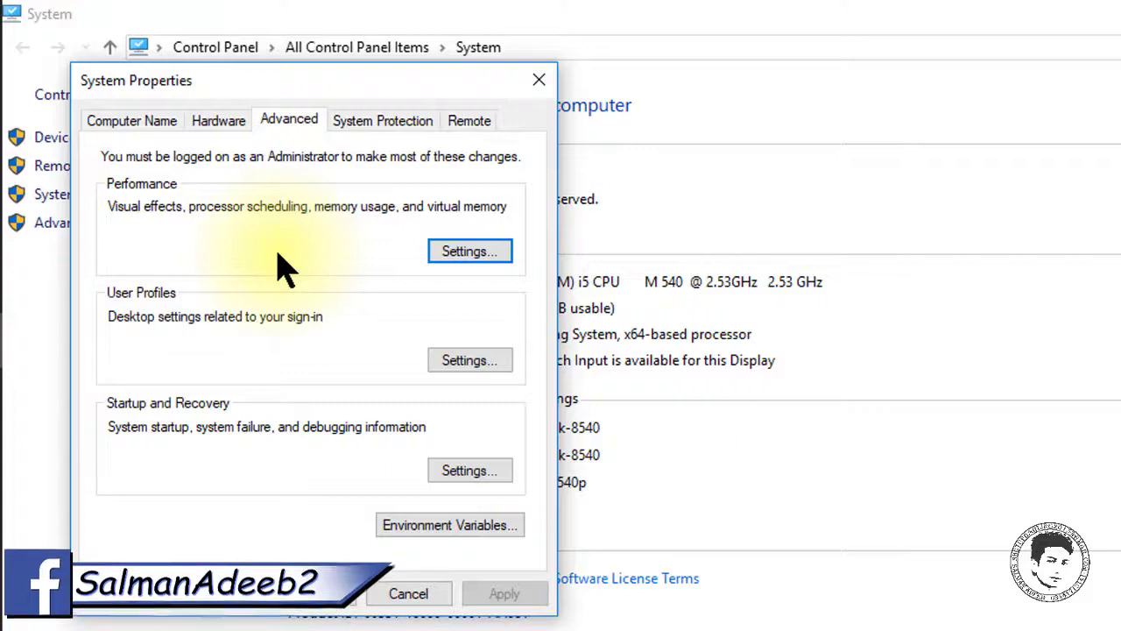
left_click(215, 122)
left_click(131, 123)
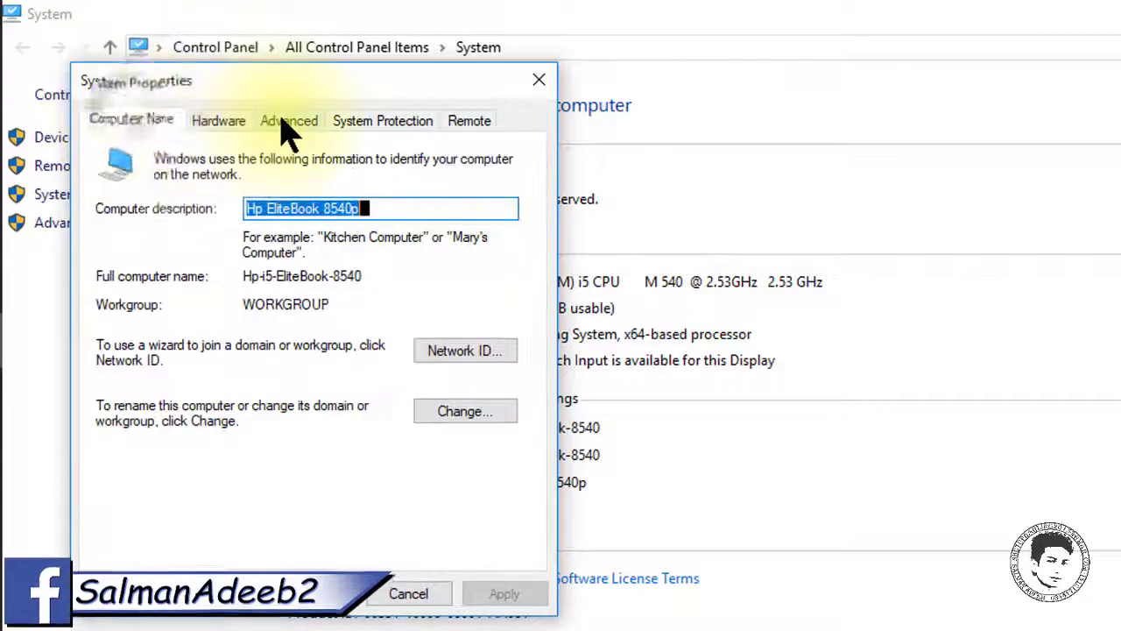
left_click(284, 122)
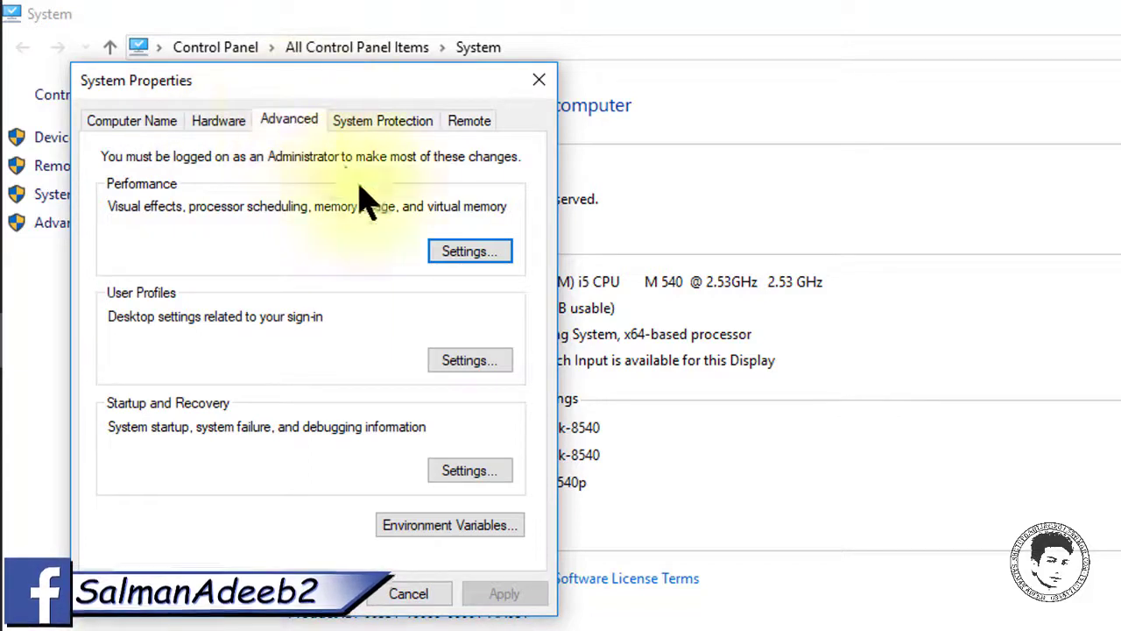
left_click(478, 247)
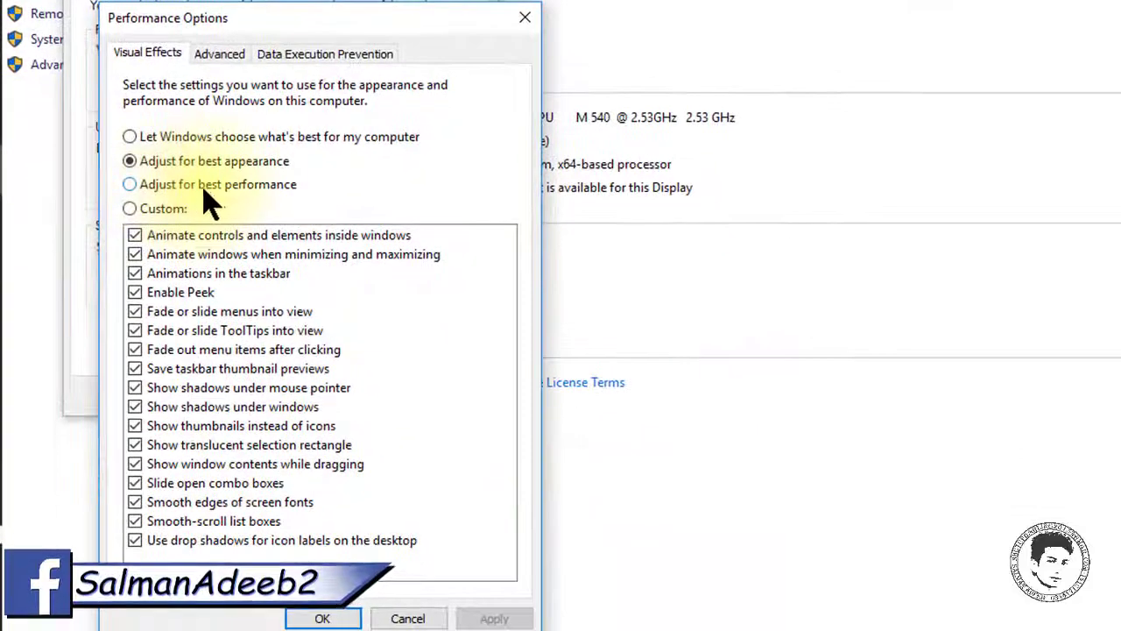
Set the visual effects to Adjust for best performance, confirm the change and close the system windows
left_click(130, 185)
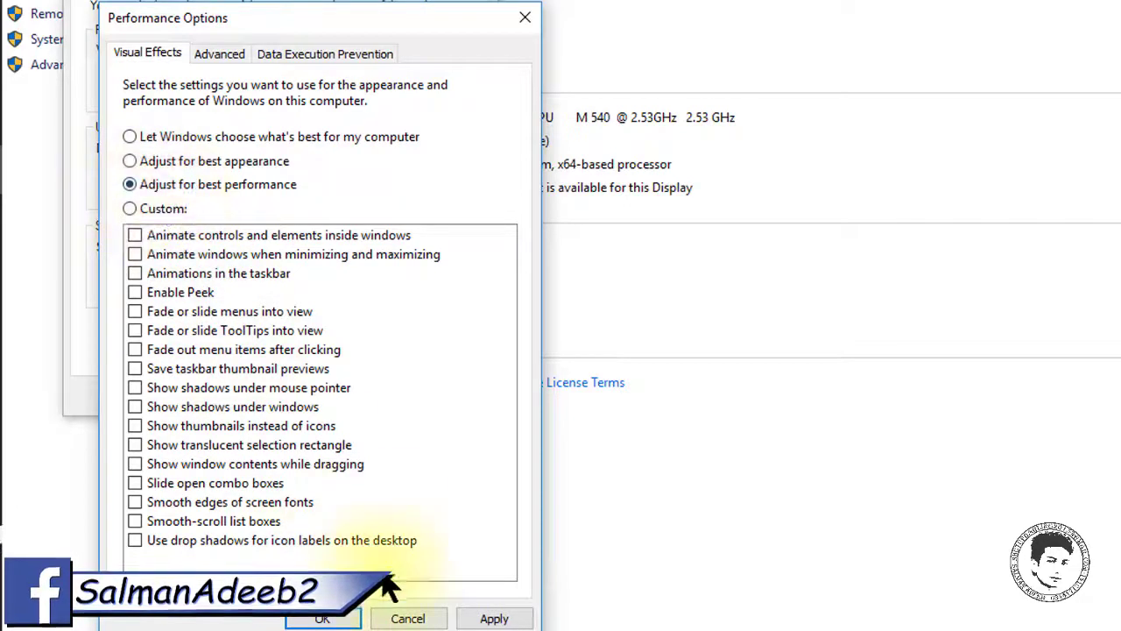
left_click(342, 618)
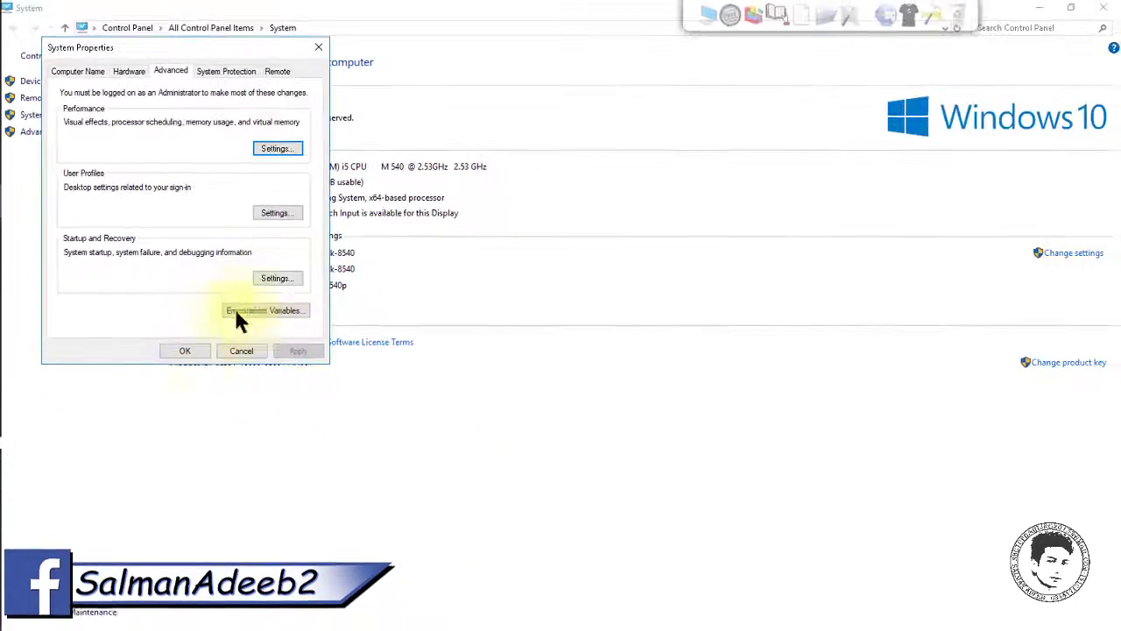
left_click(185, 351)
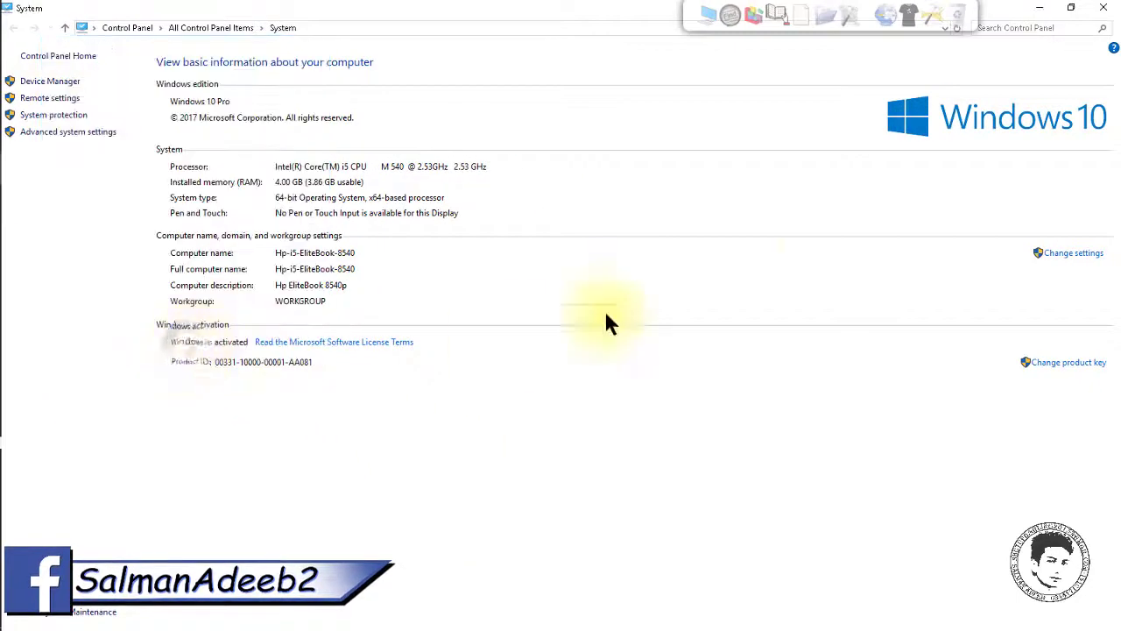
left_click(1104, 7)
left_click(1103, 7)
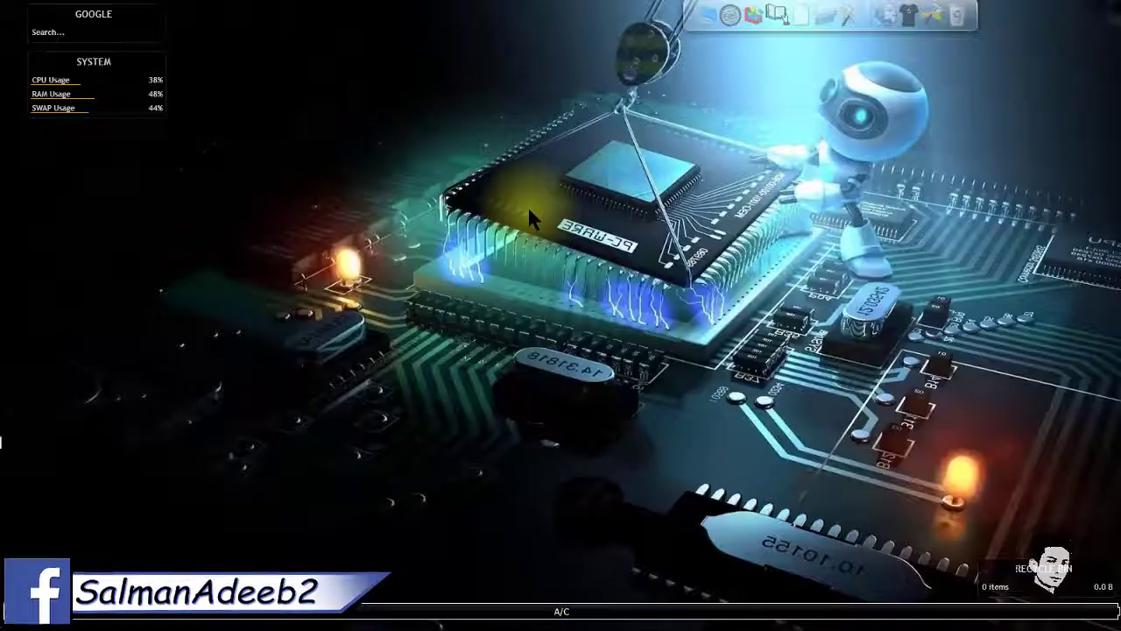
Refresh the desktop four times in a row
right_click(456, 145)
left_click(482, 184)
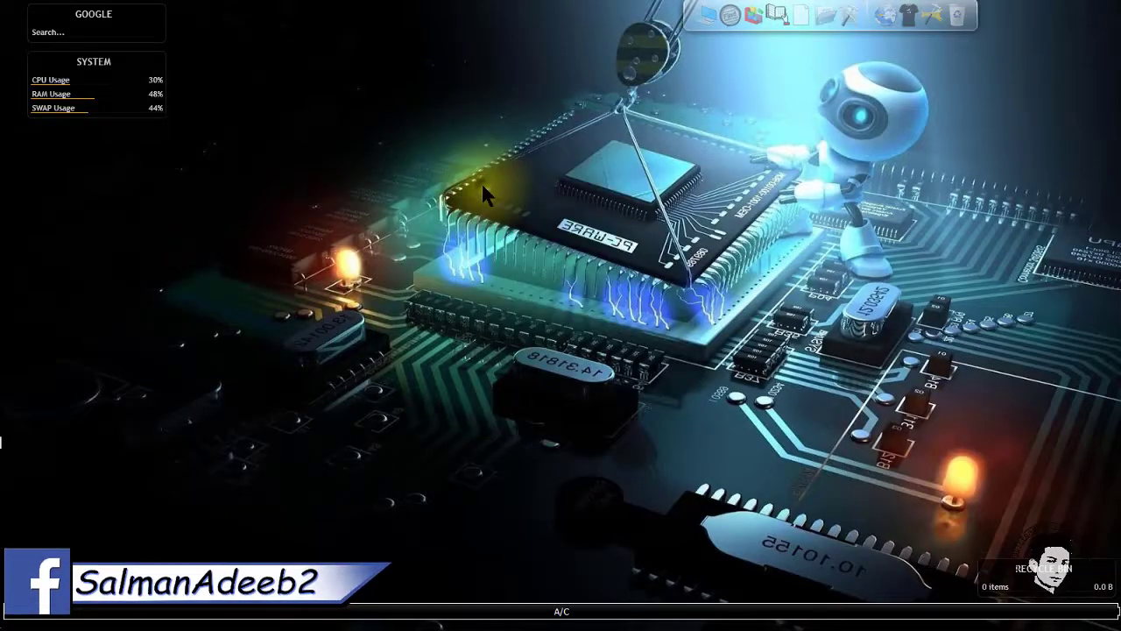
right_click(386, 136)
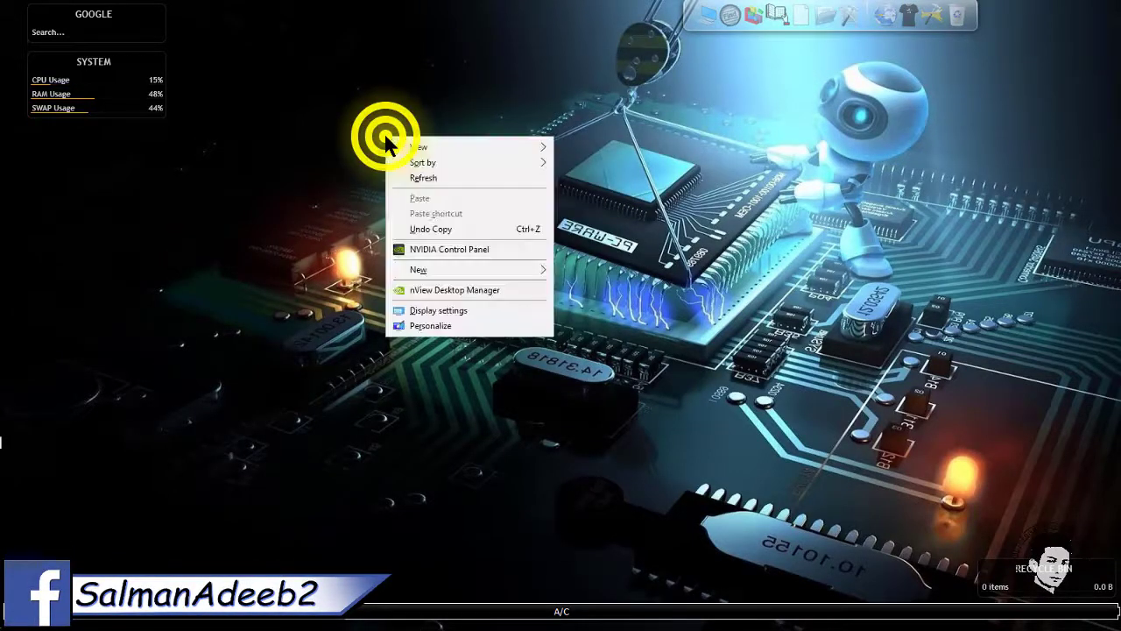
left_click(406, 180)
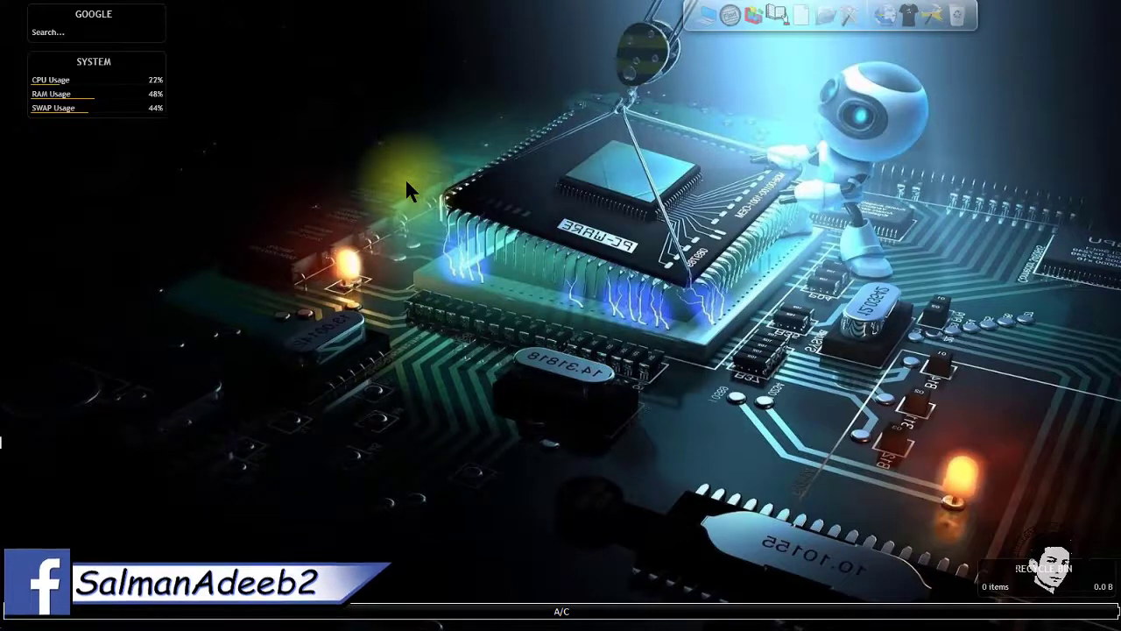
right_click(384, 144)
left_click(416, 188)
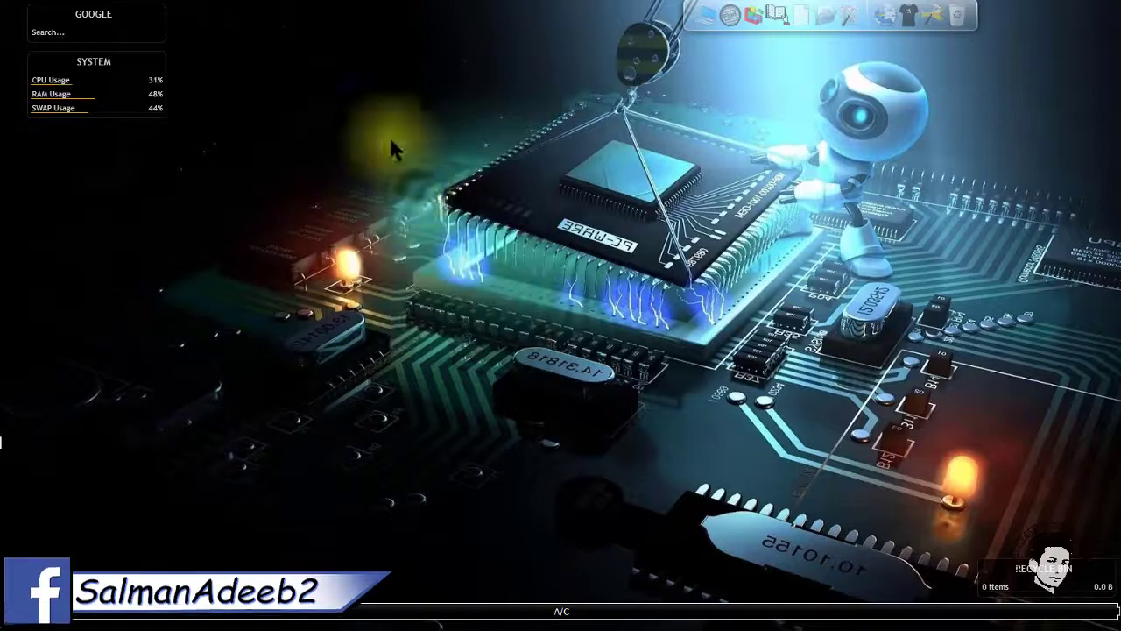
right_click(378, 132)
left_click(410, 171)
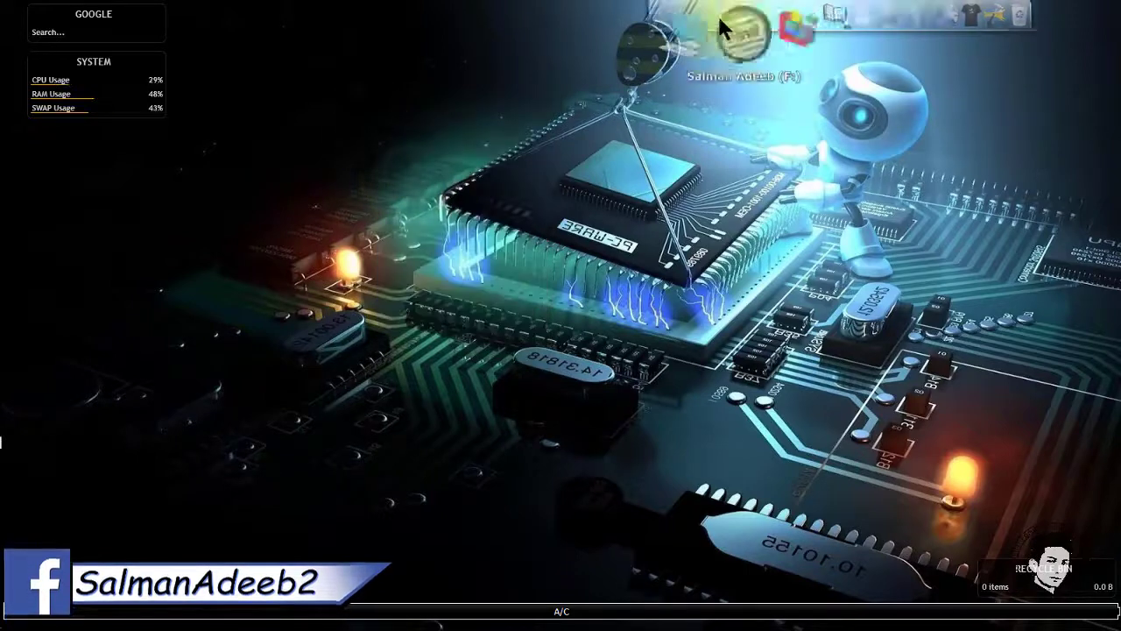
Open drive F: from This PC and check how its image files are displayed
left_click(709, 25)
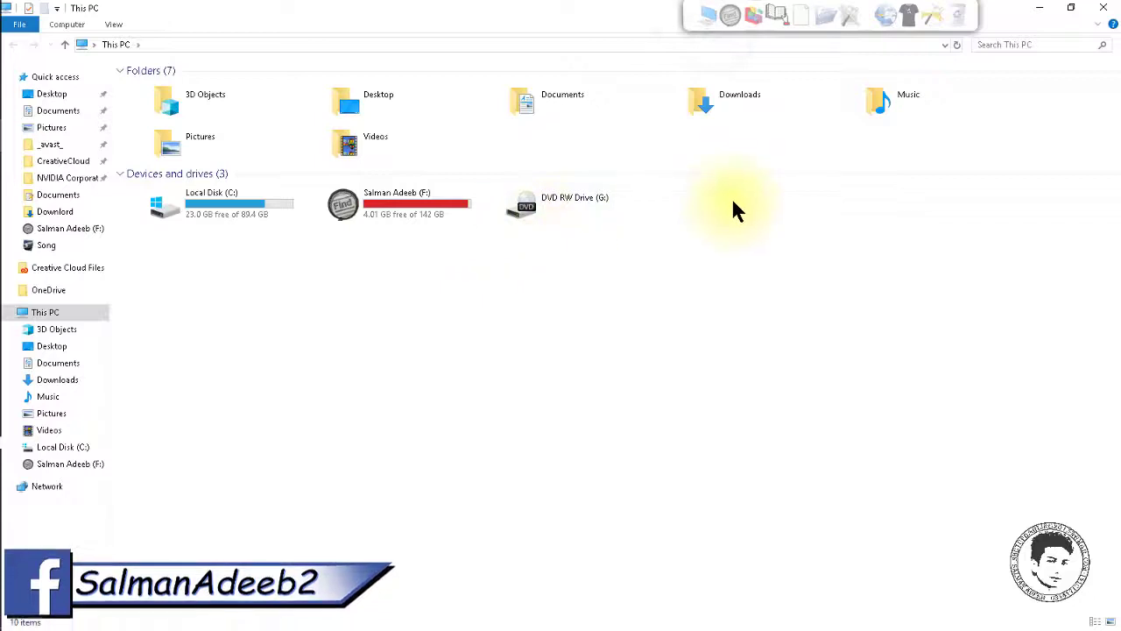
double_click(388, 197)
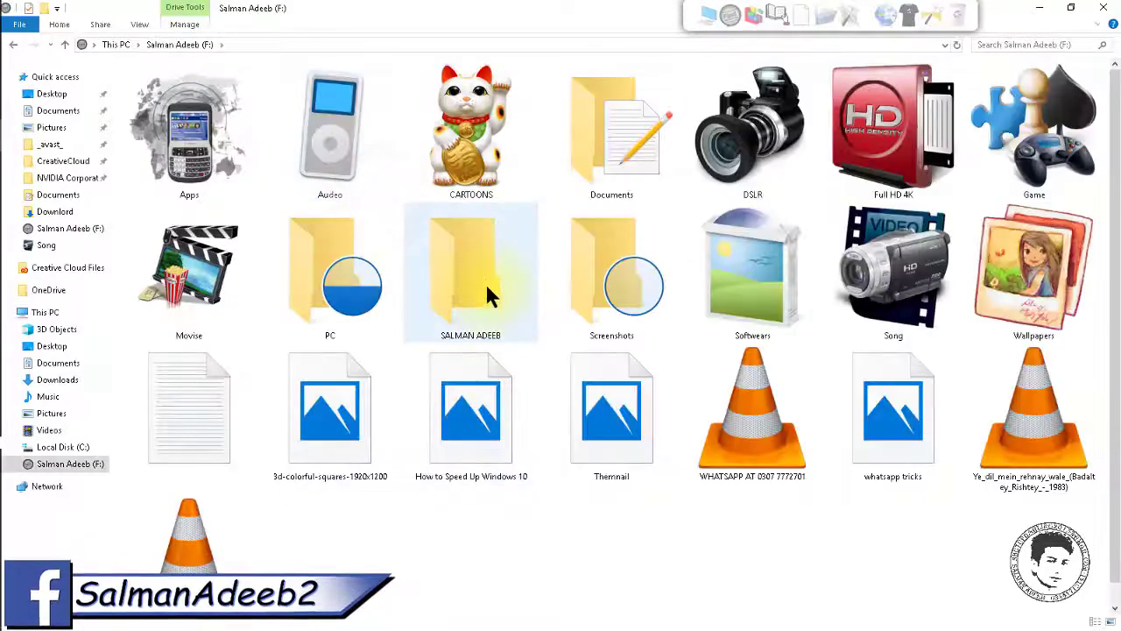
left_click(487, 421)
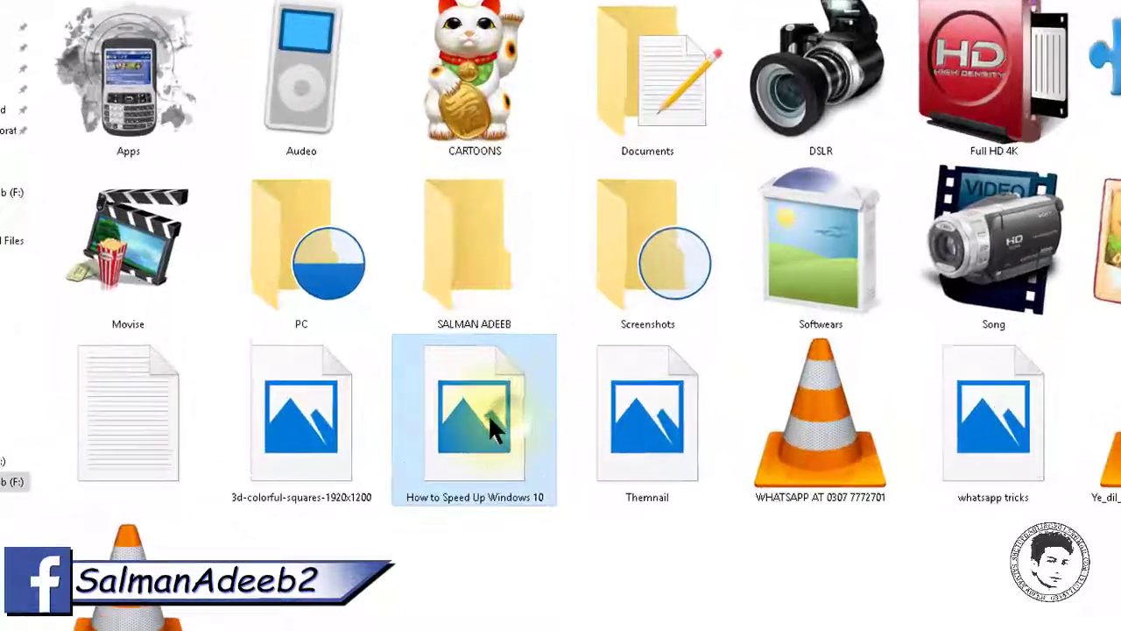
left_click(710, 451)
left_click(270, 432)
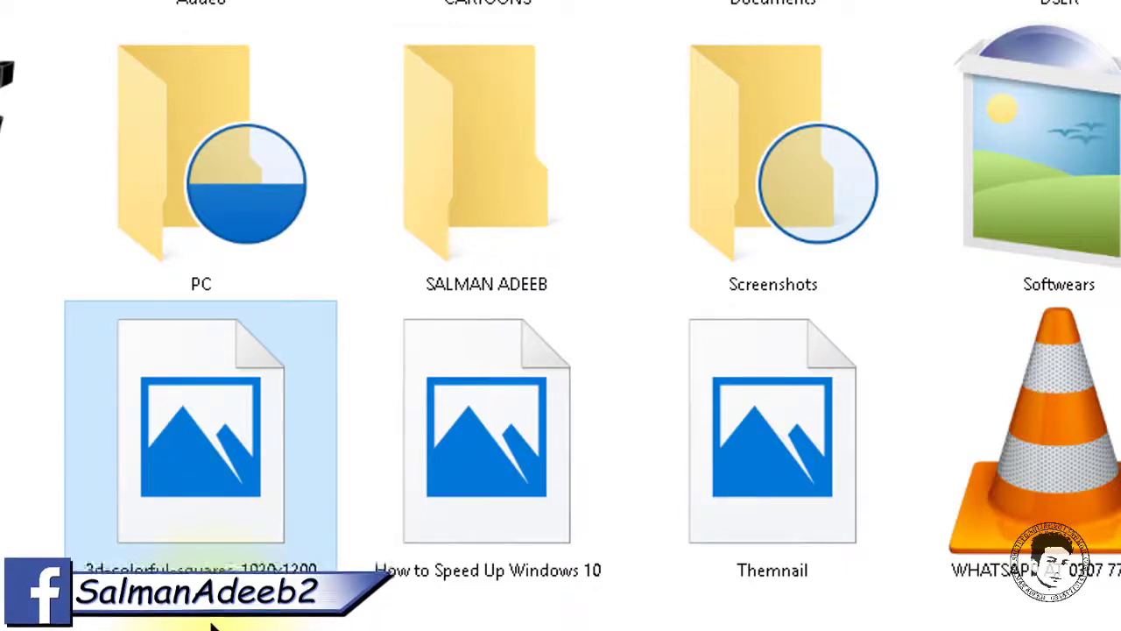
Refresh the contents of drive F: and examine the icons of its image files and folders
right_click(325, 301)
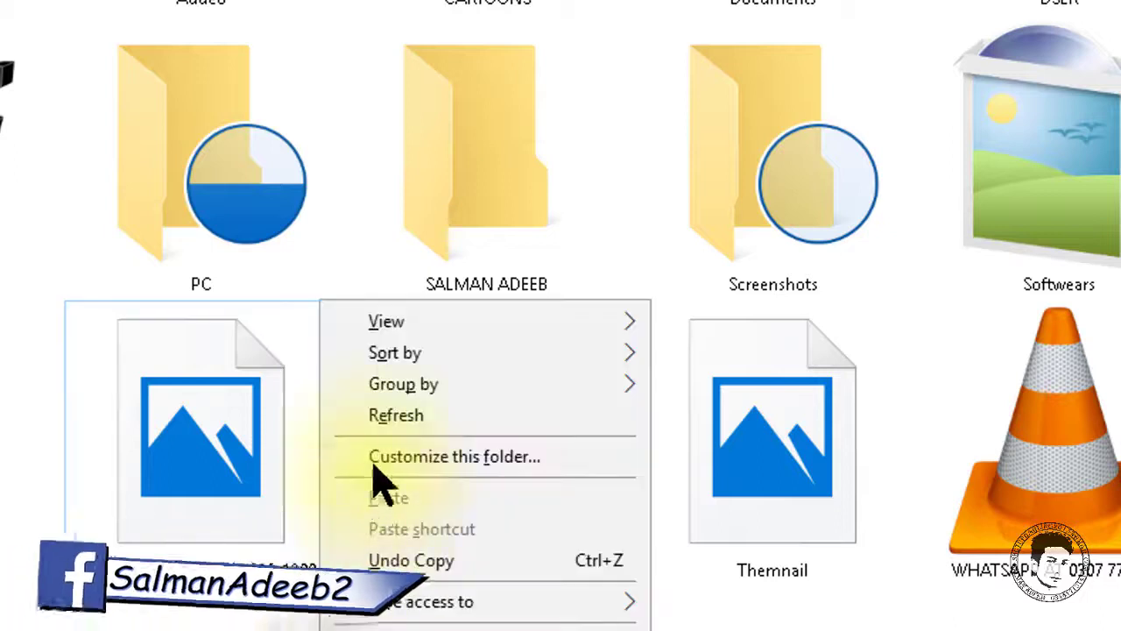
left_click(398, 415)
left_click(198, 576)
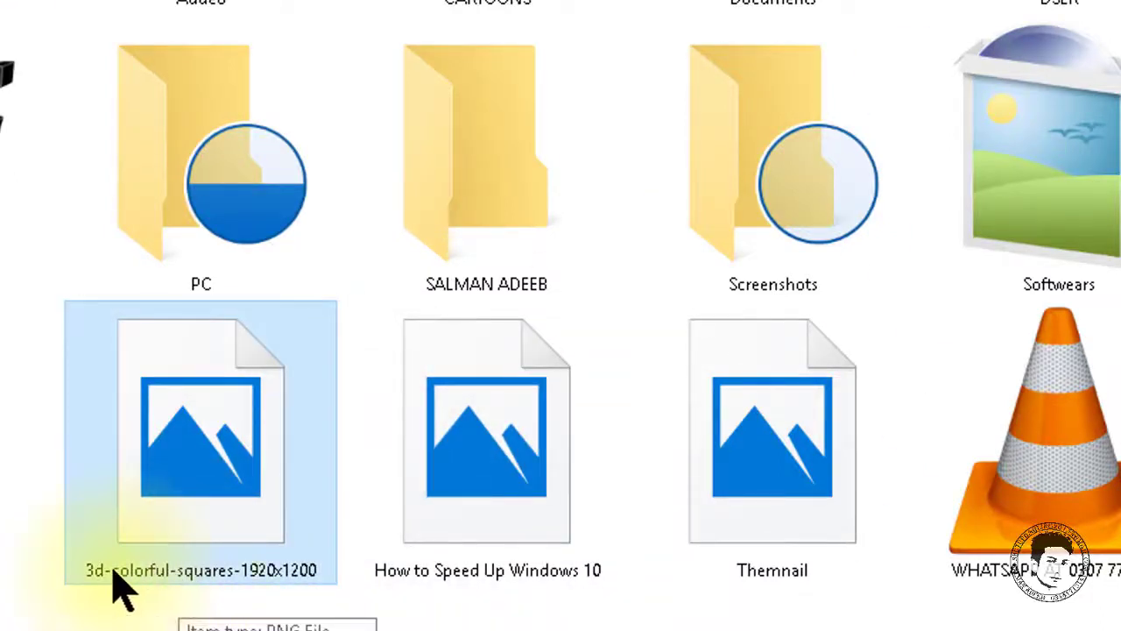
left_click(600, 469)
left_click(799, 447)
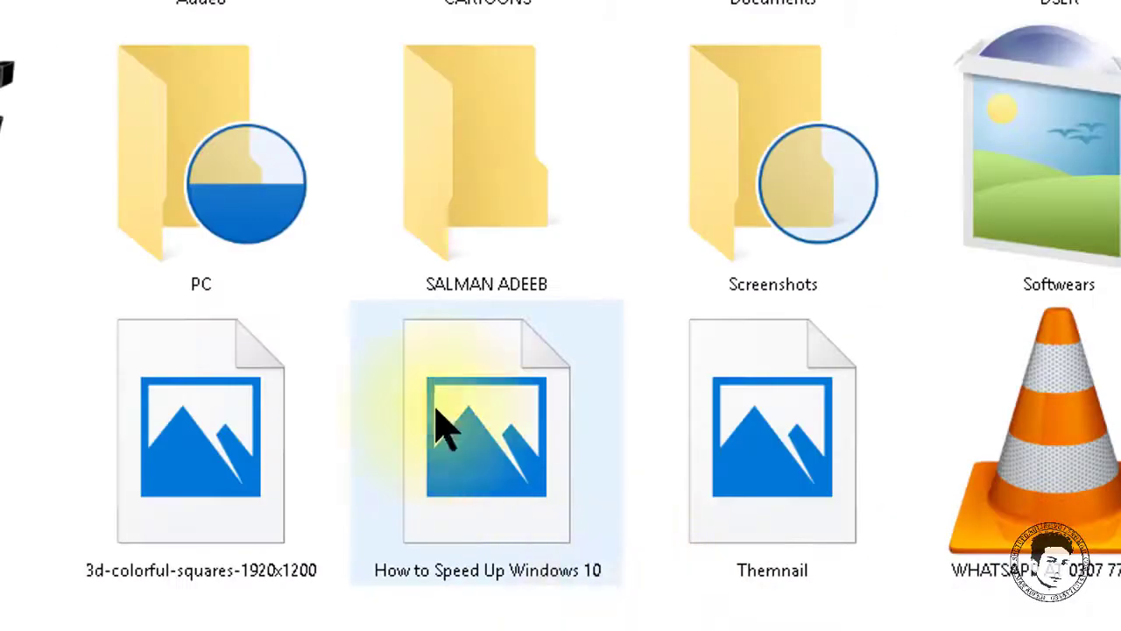
left_click(488, 289)
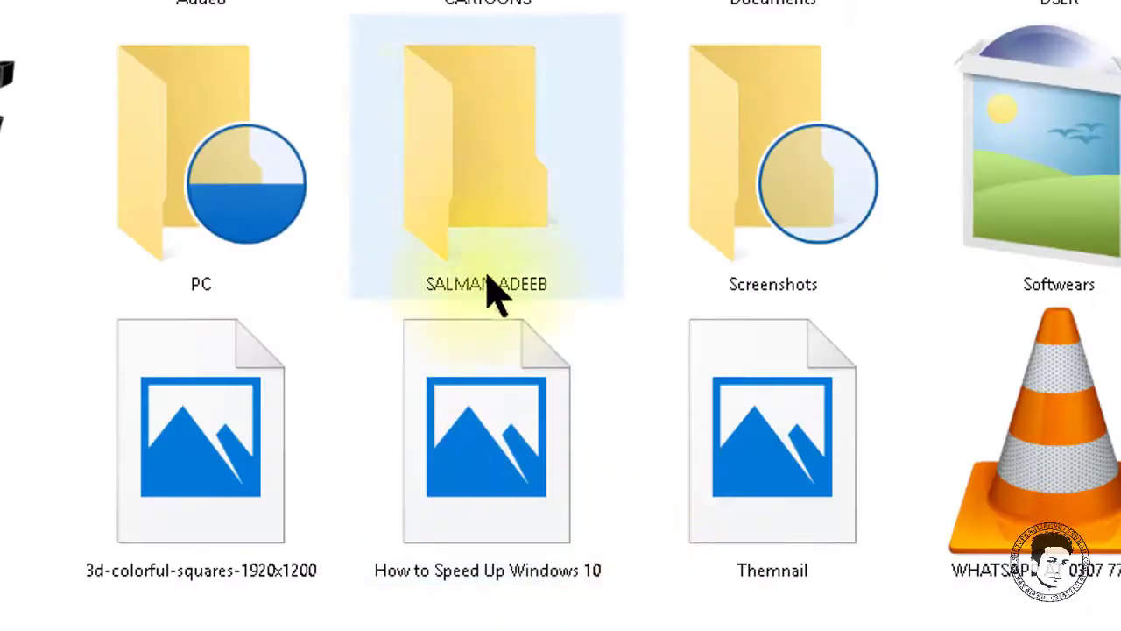
left_click(494, 144)
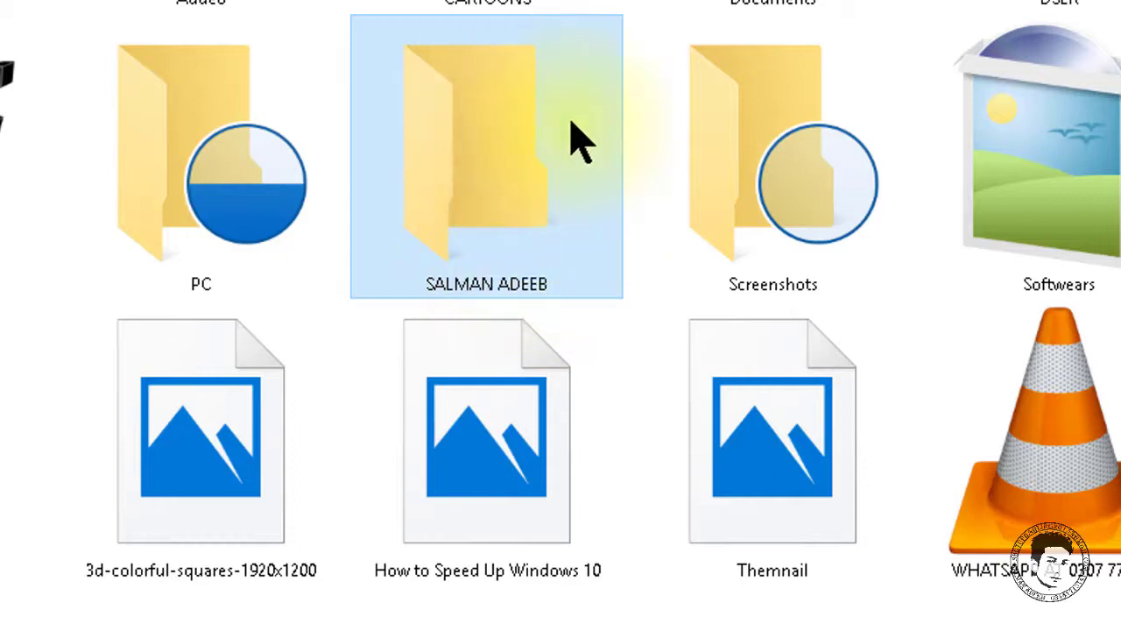
mouse_move(576, 138)
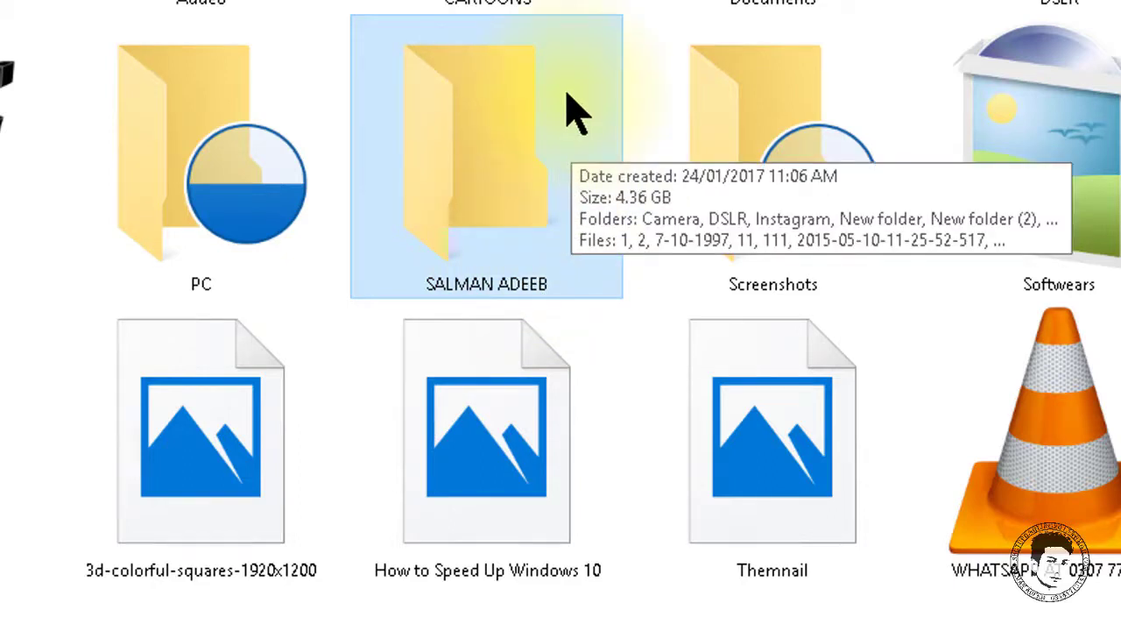
left_click(477, 527)
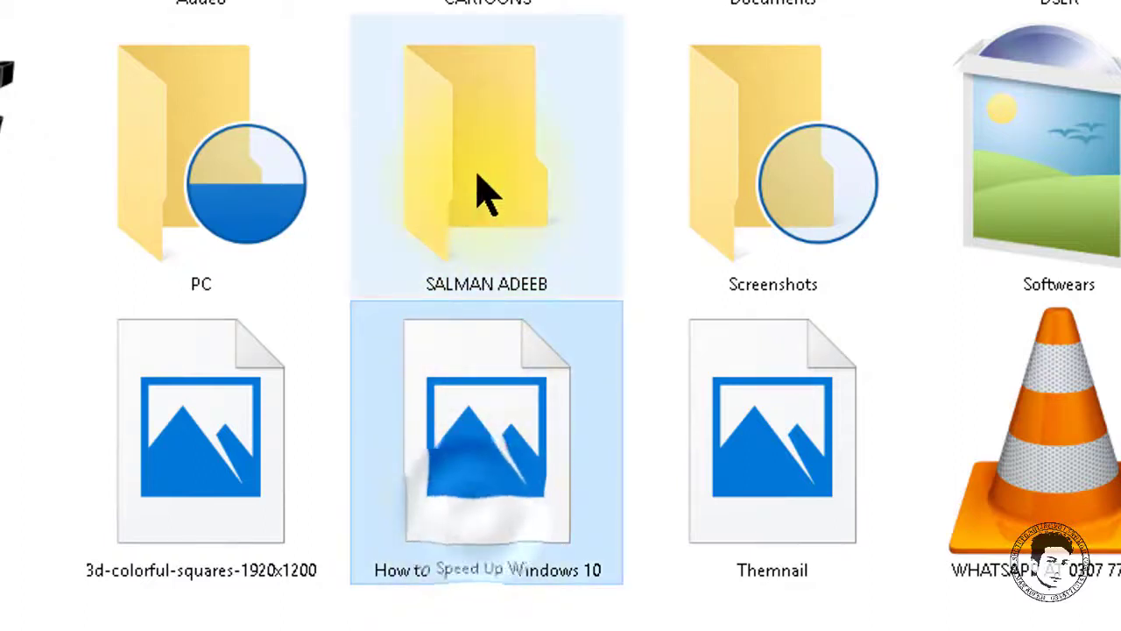
left_click(478, 191)
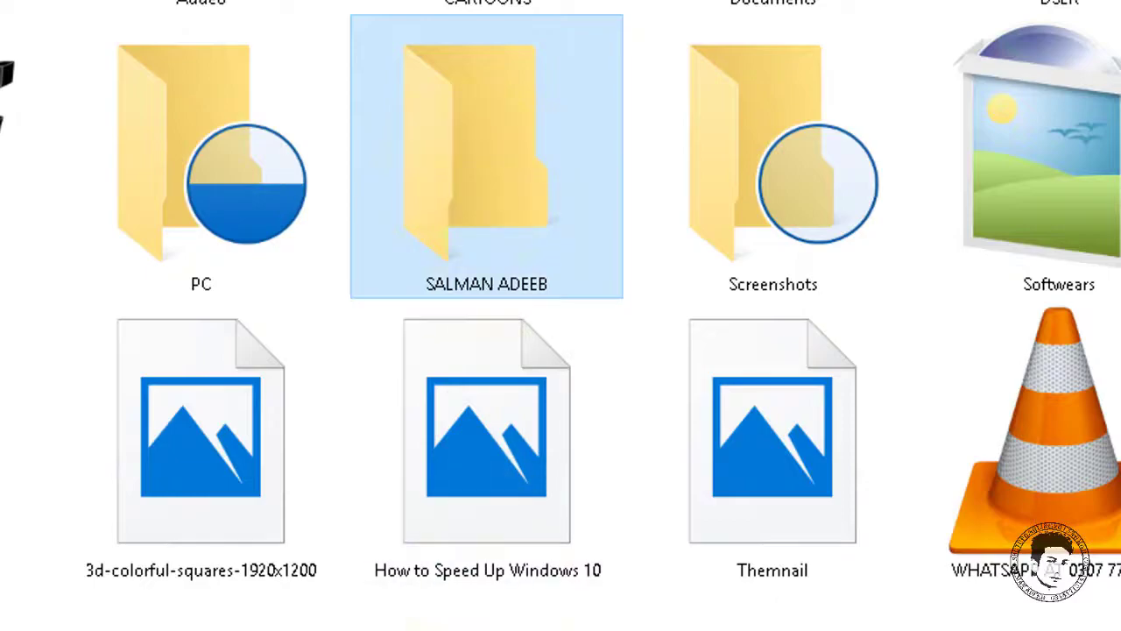
left_click(480, 627)
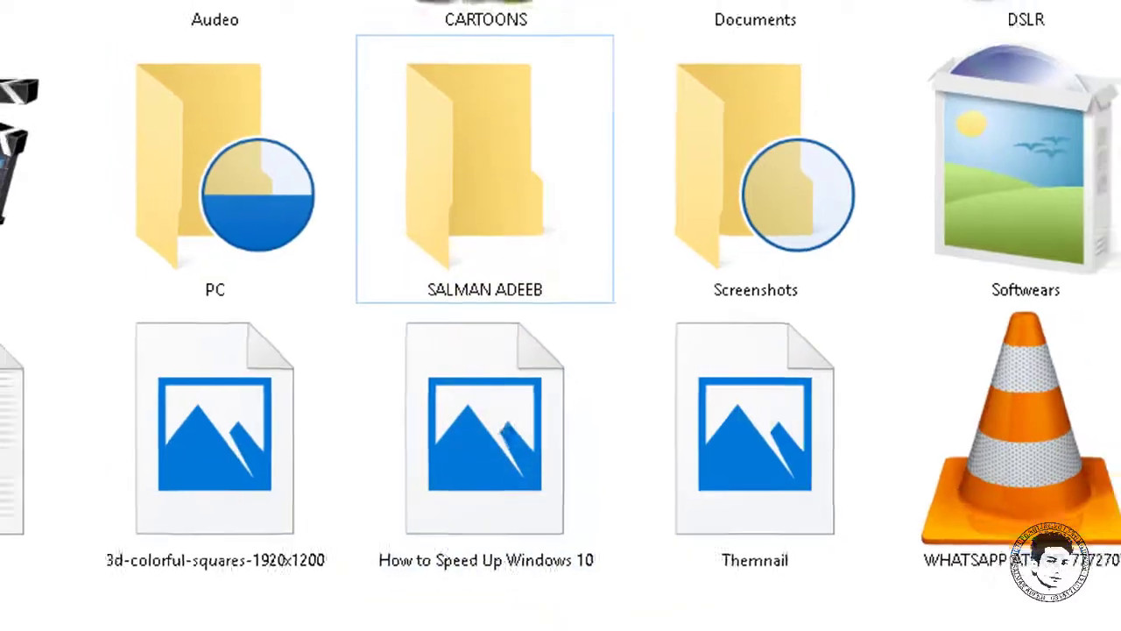
Return to the desktop and refresh it
key("super+d")
right_click(528, 140)
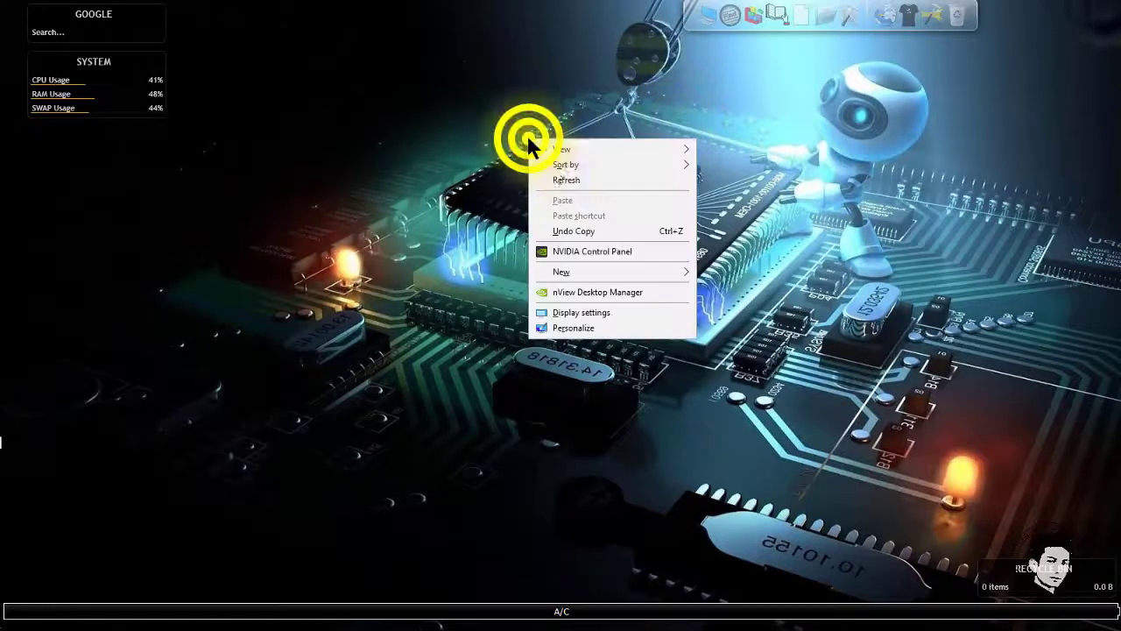
left_click(554, 177)
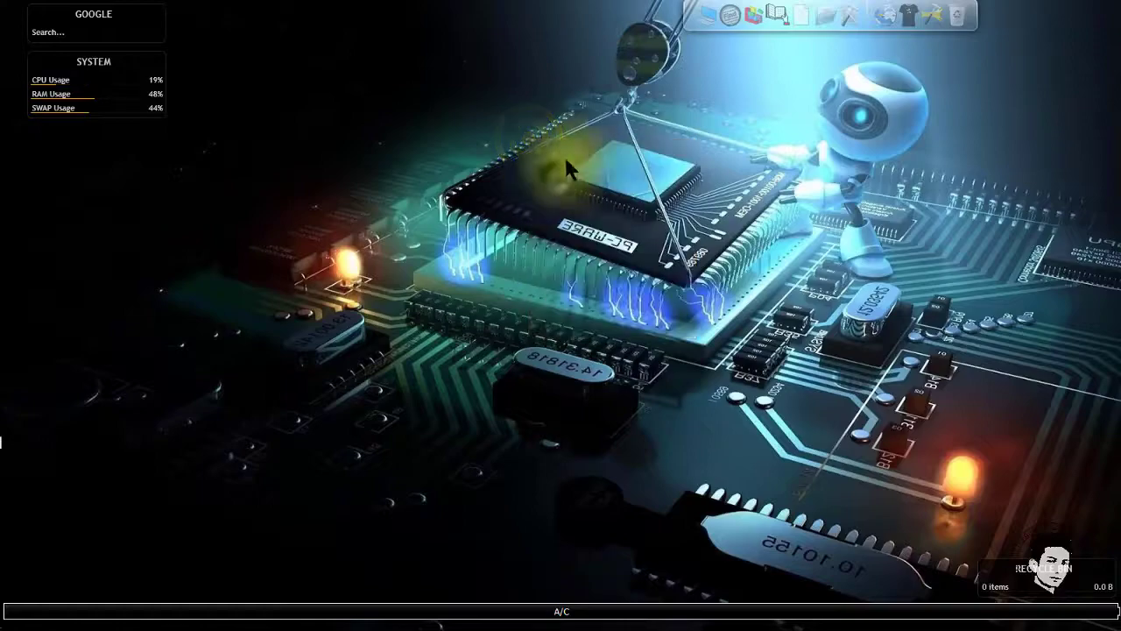
Open This PC, refresh its view and close the window
left_click(706, 17)
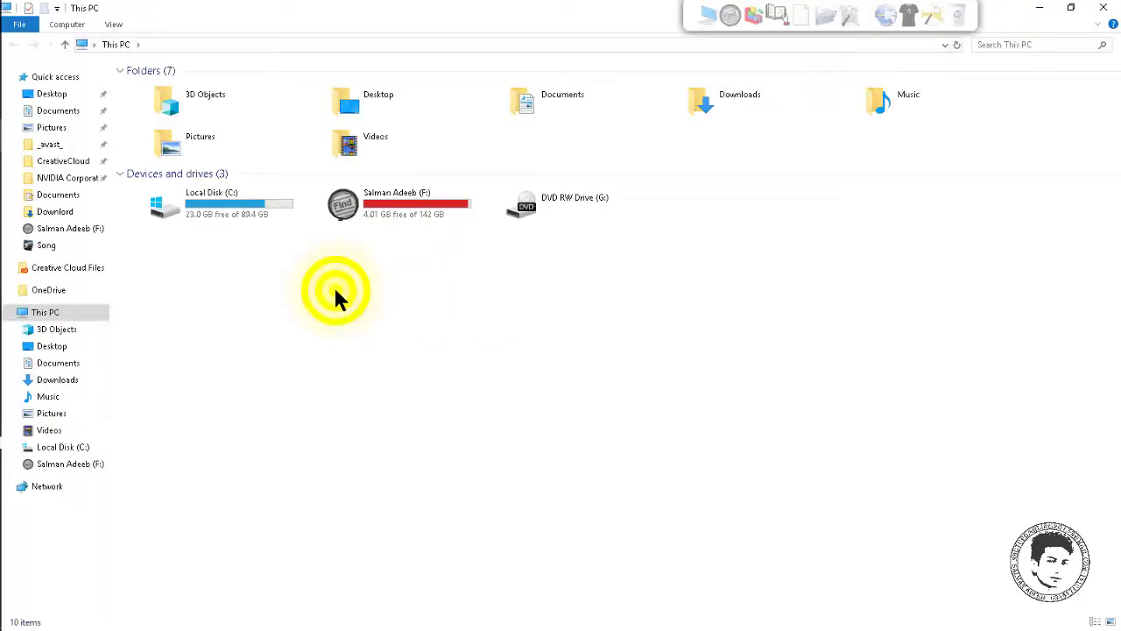
right_click(335, 296)
left_click(402, 350)
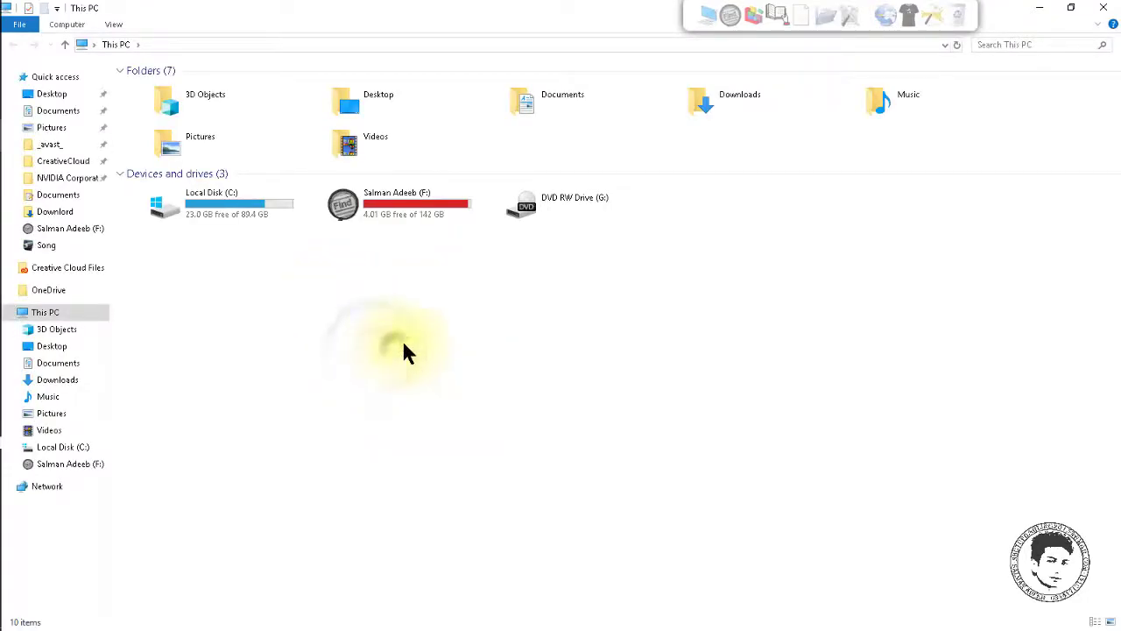
key("alt+F4")
Refresh the desktop three times in a row
right_click(538, 164)
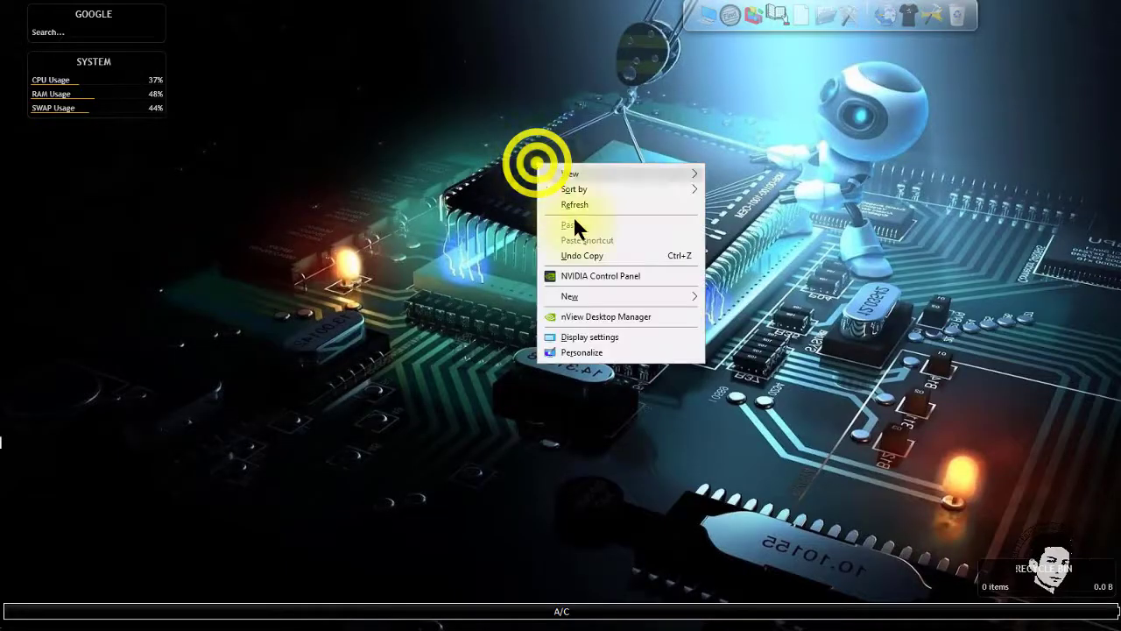
left_click(574, 205)
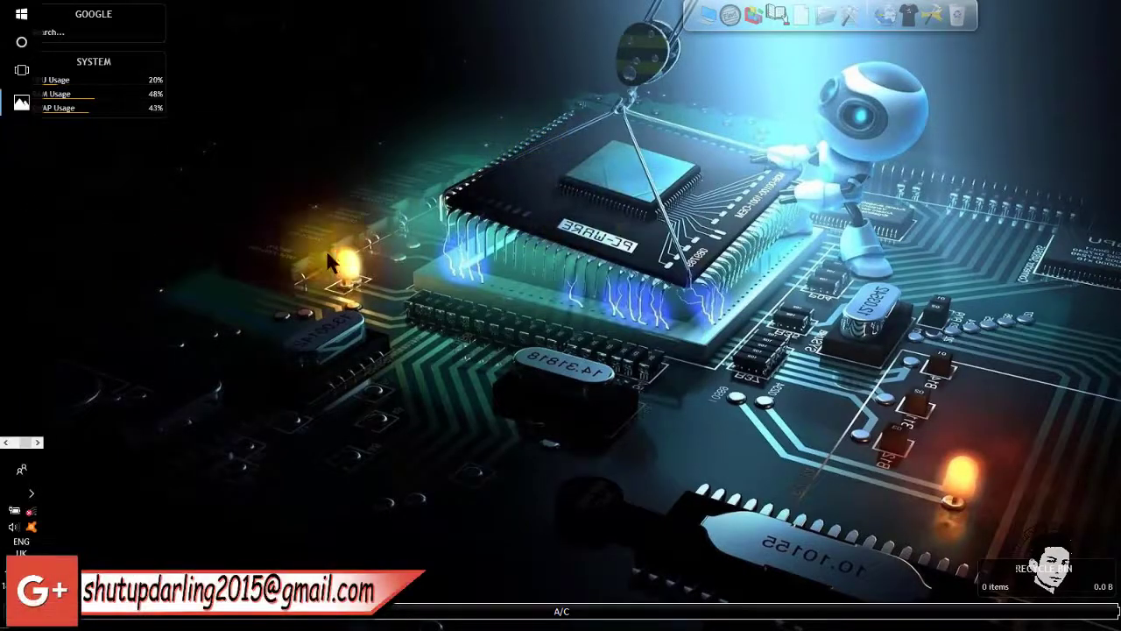
right_click(393, 123)
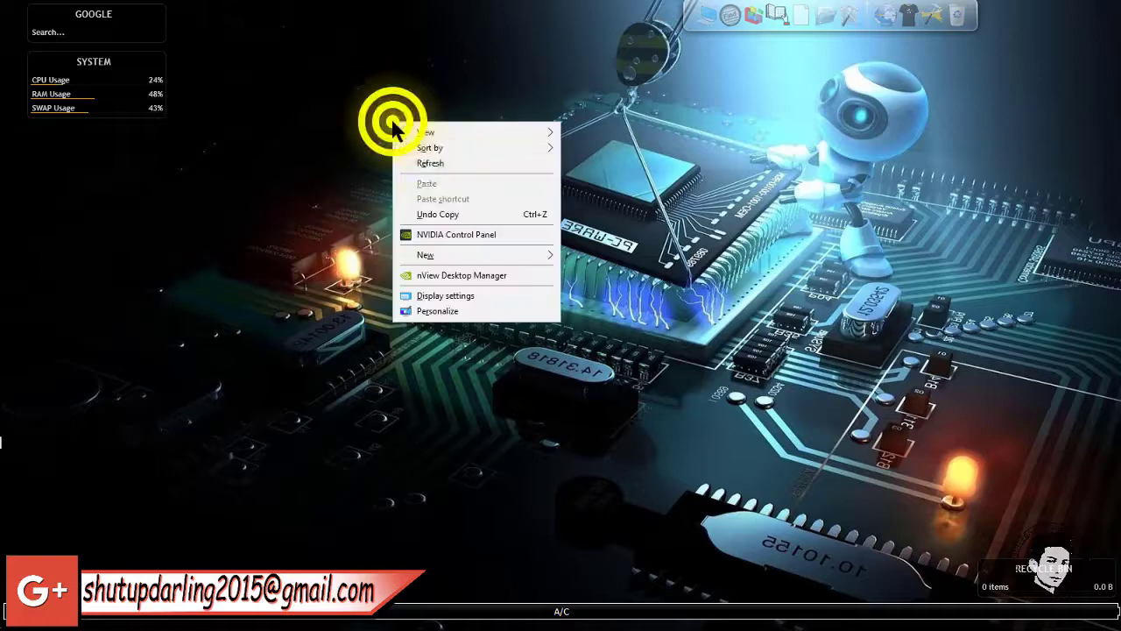
left_click(426, 163)
right_click(365, 164)
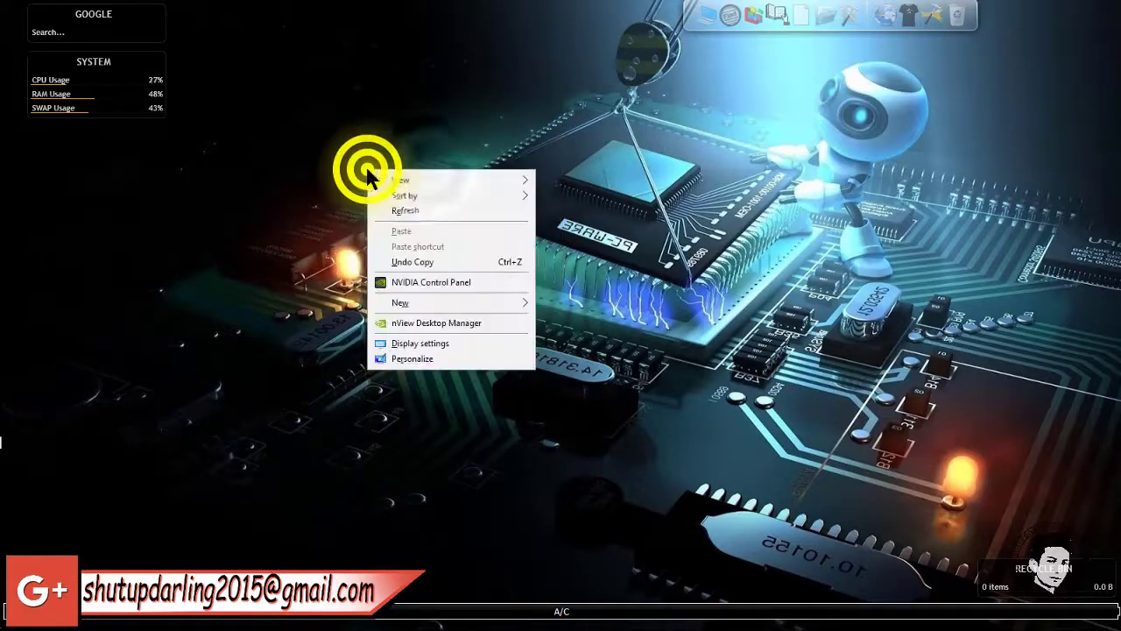
left_click(400, 207)
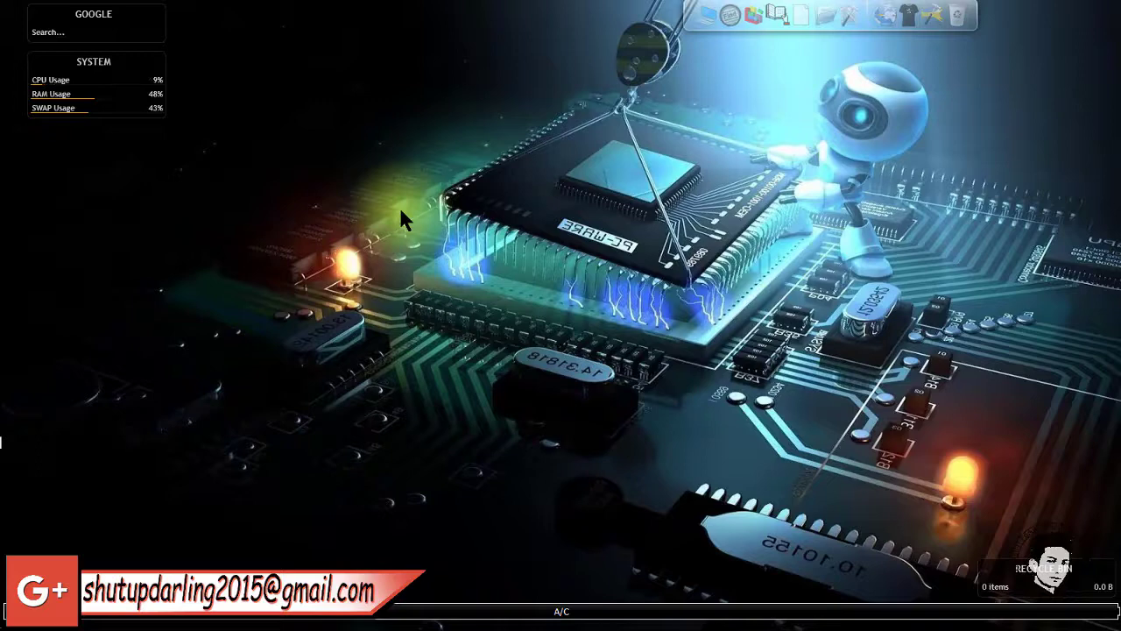
Switch to the Word document and highlight the Power Option item in the speed-up list
mouse_move(1, 440)
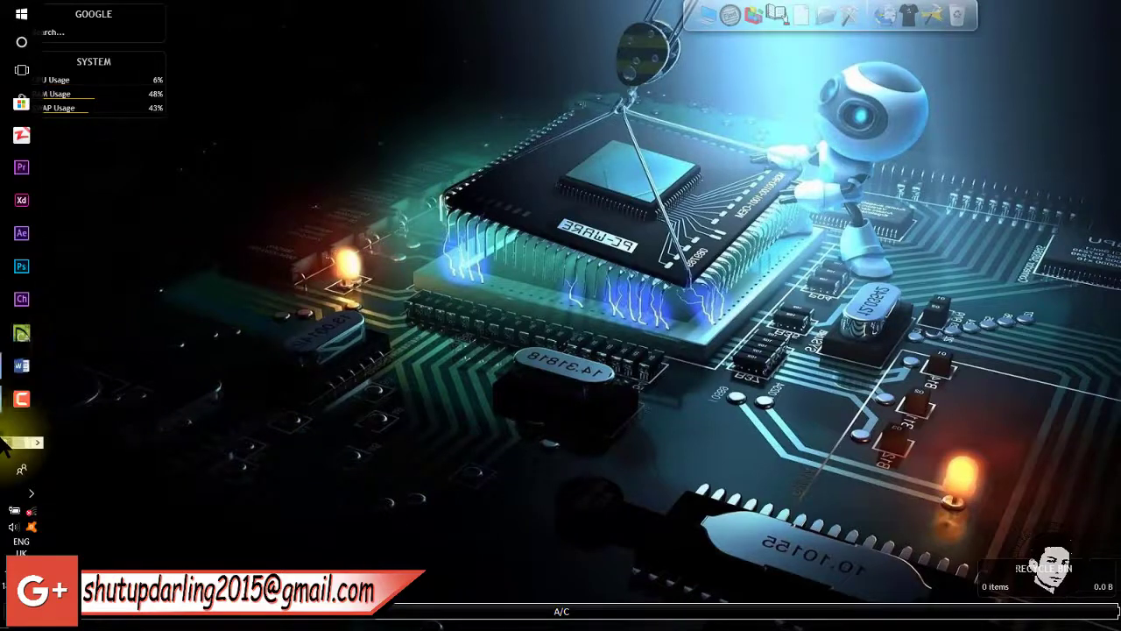
left_click(22, 365)
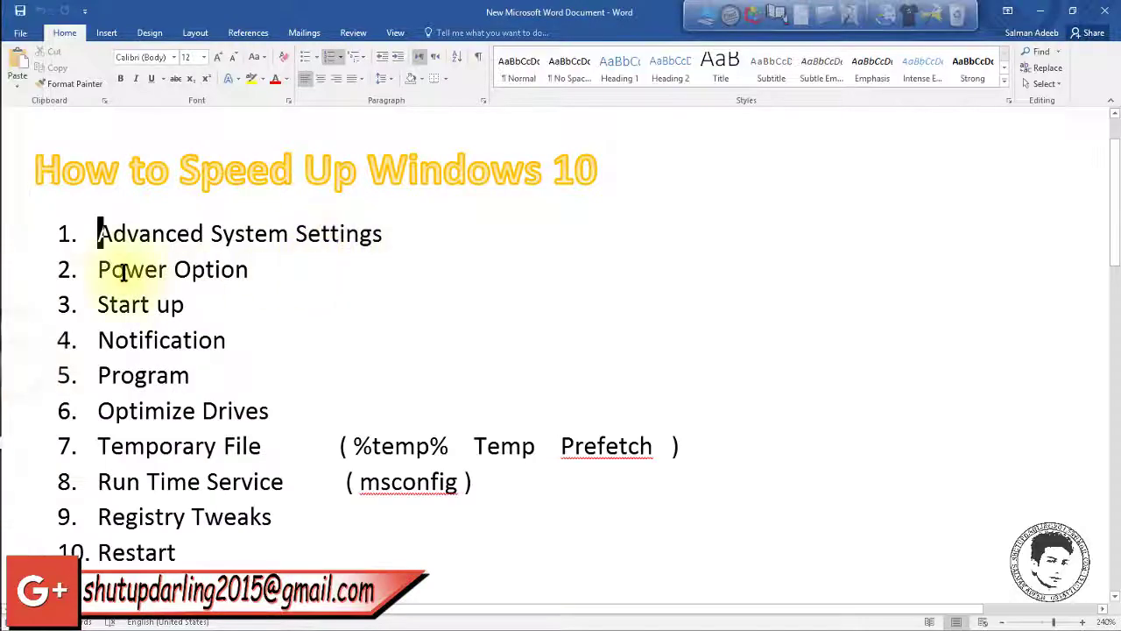
left_click_drag(102, 270, 253, 268)
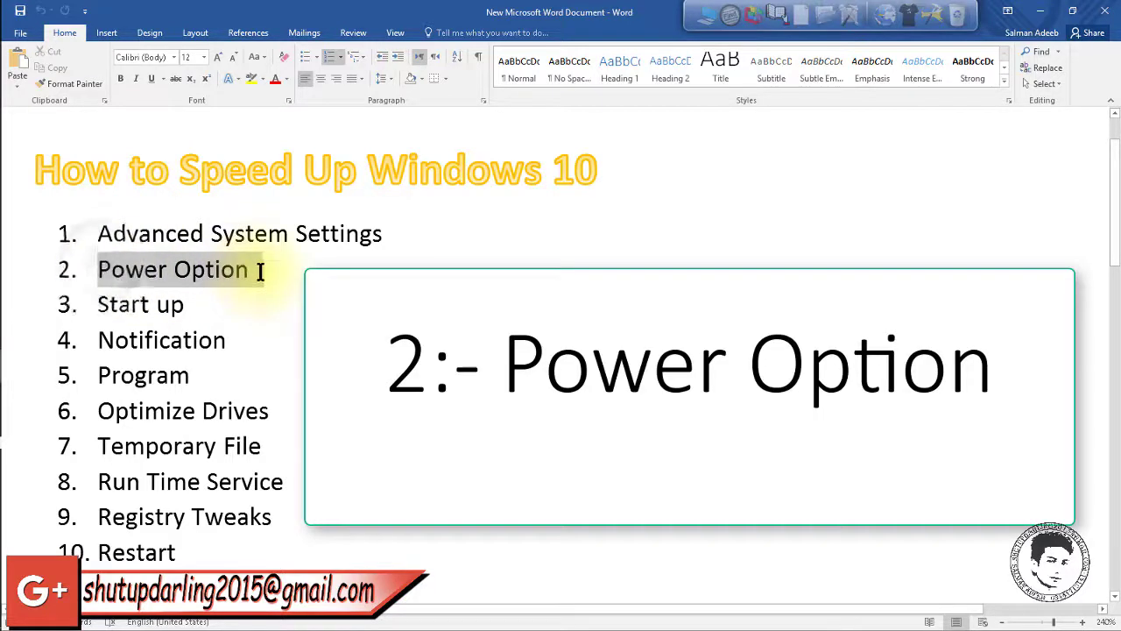
left_click(240, 270)
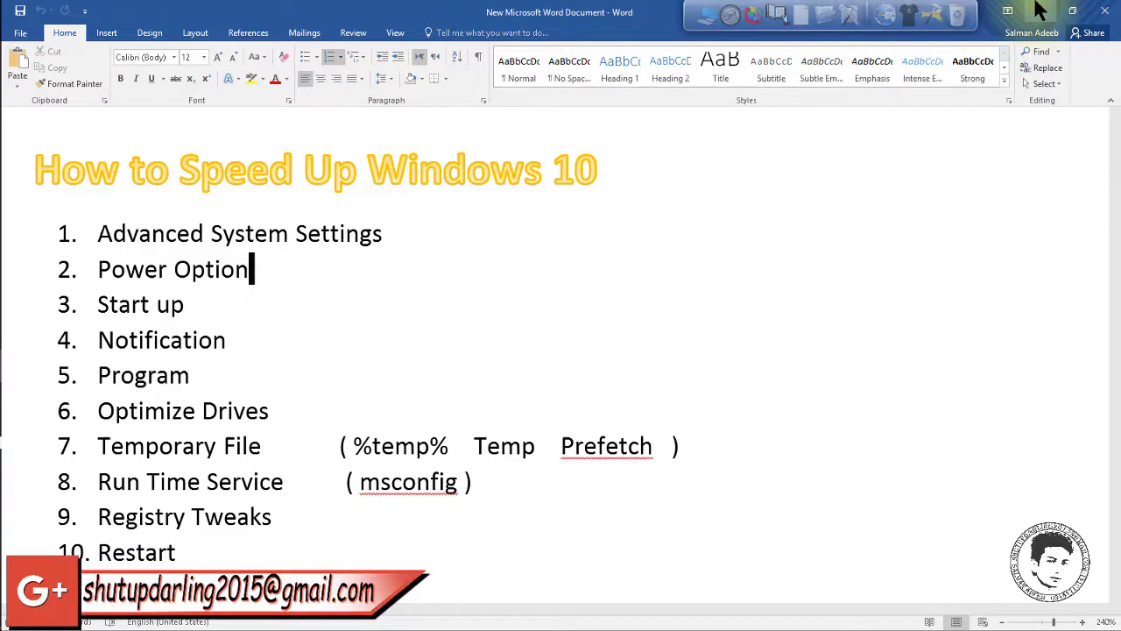
Minimize the Word document and open Power Options in Control Panel
left_click(1039, 11)
left_click(7, 9)
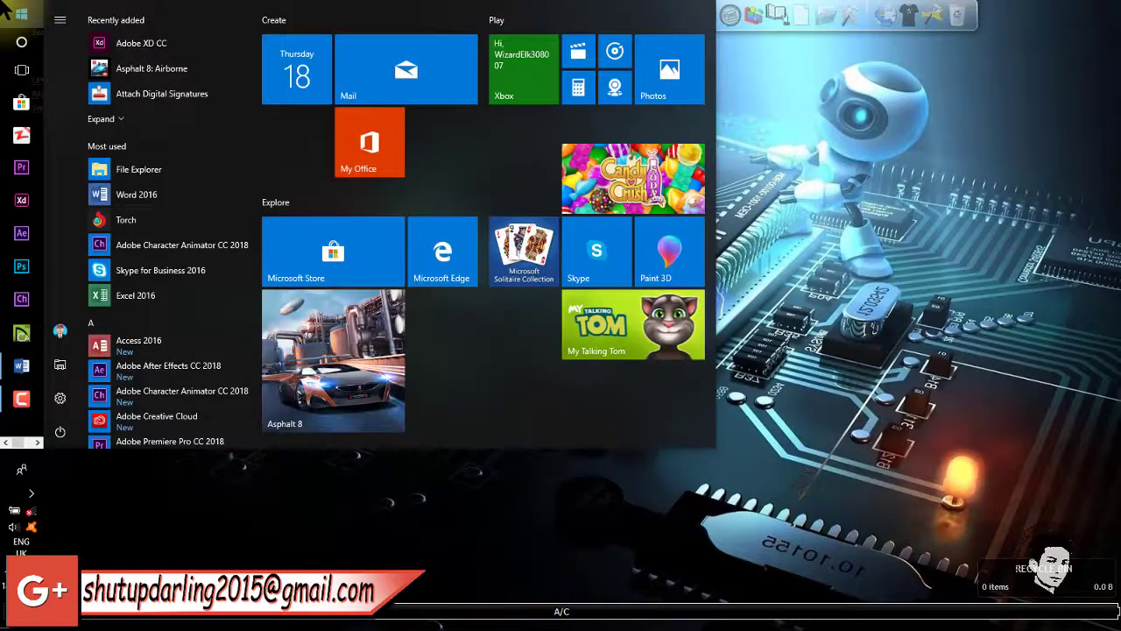
type("cont")
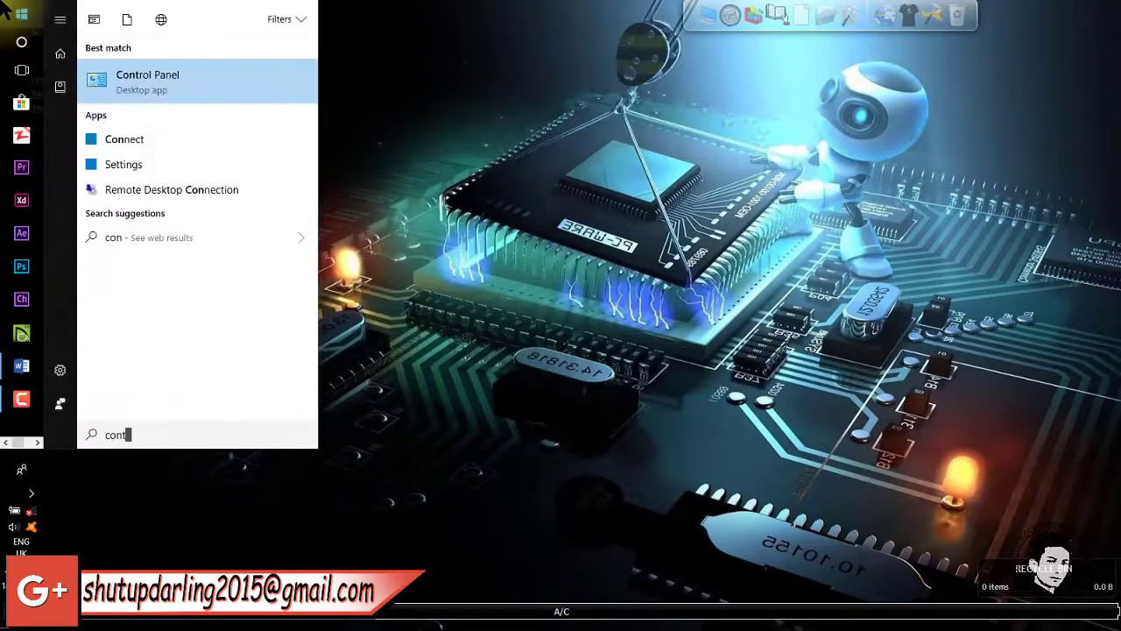
key("Return")
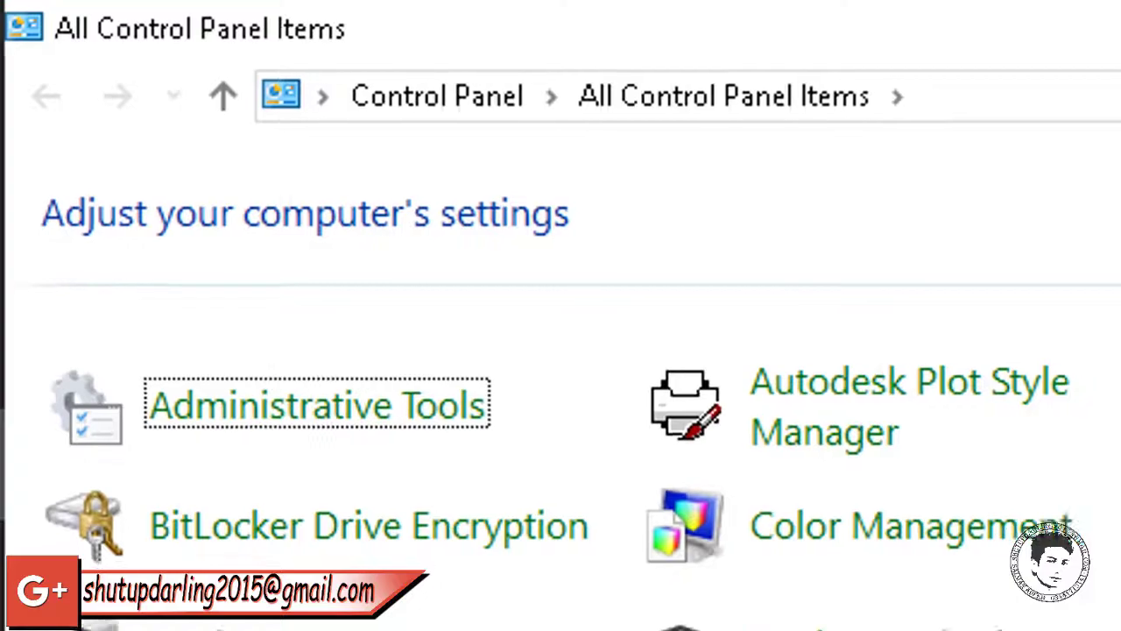
left_click(844, 475)
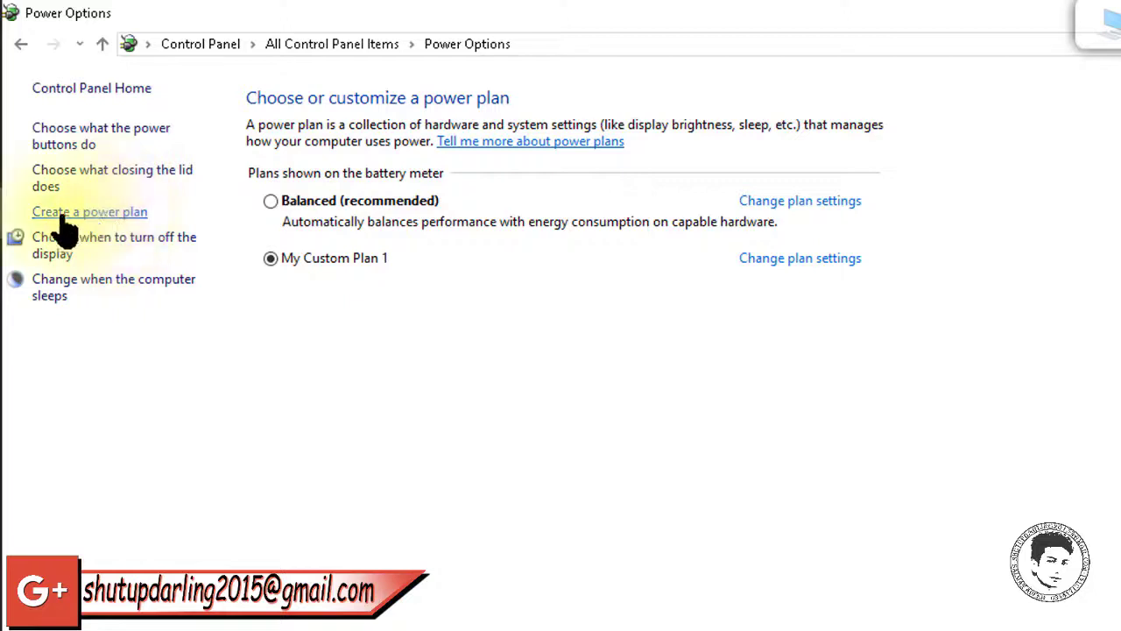
Try to create a power plan based on High performance, cancel it and close Power Options
left_click(116, 213)
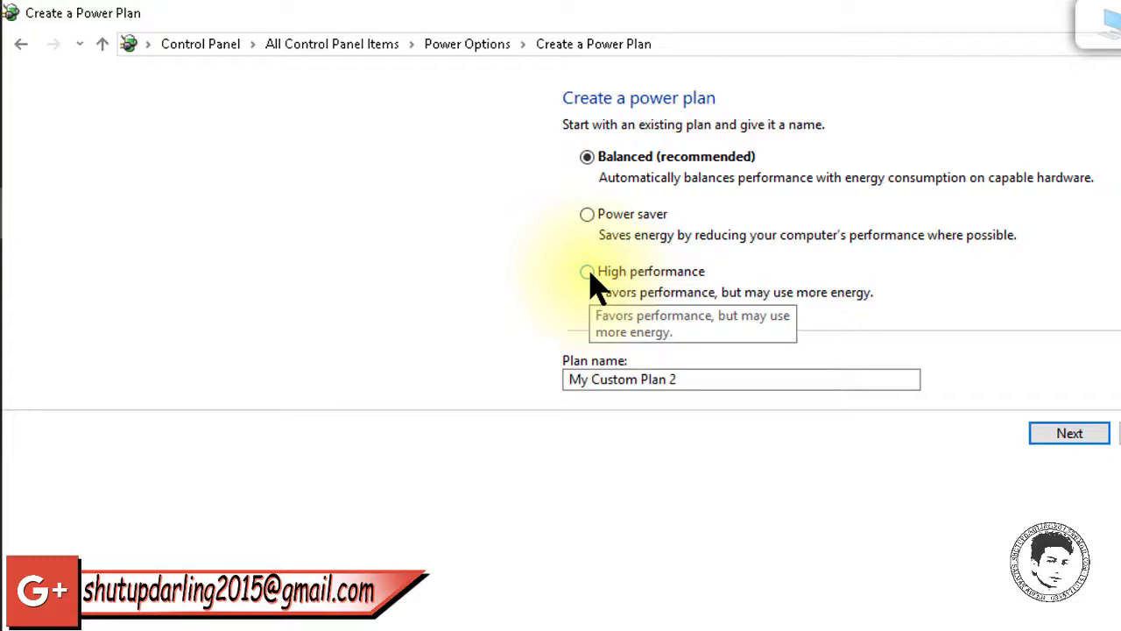
left_click_drag(686, 378, 499, 370)
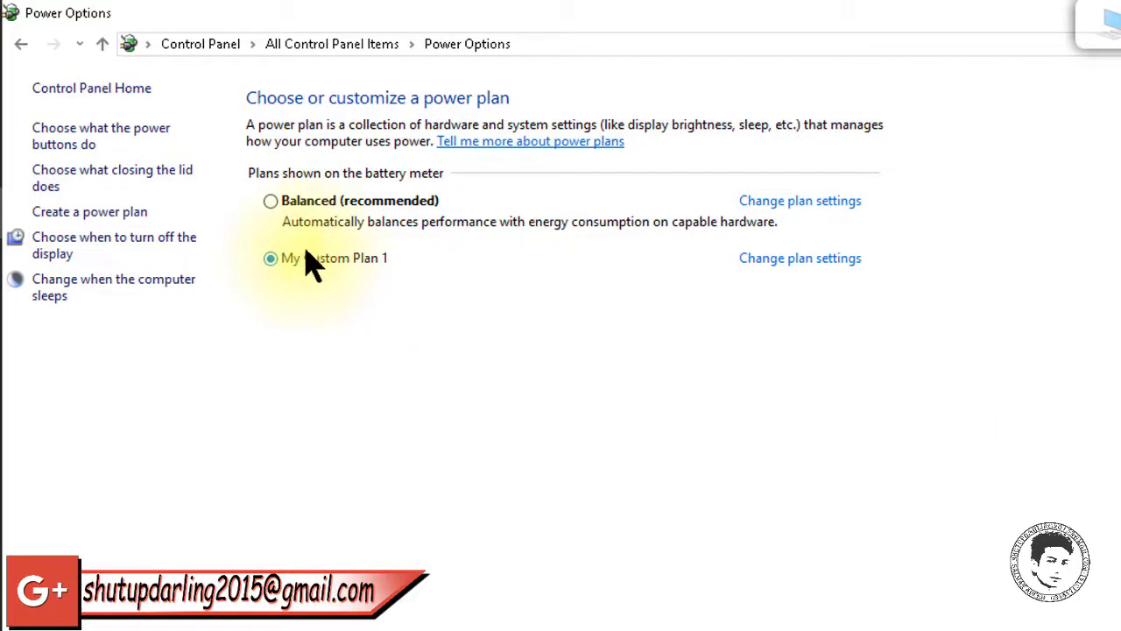
left_click(97, 218)
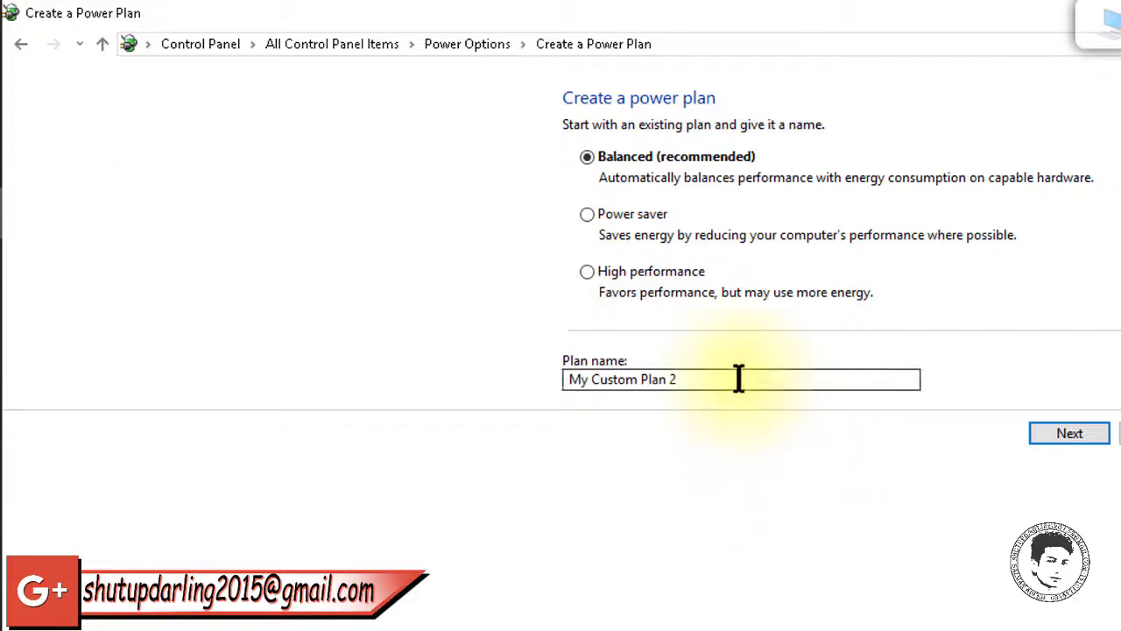
double_click(723, 381)
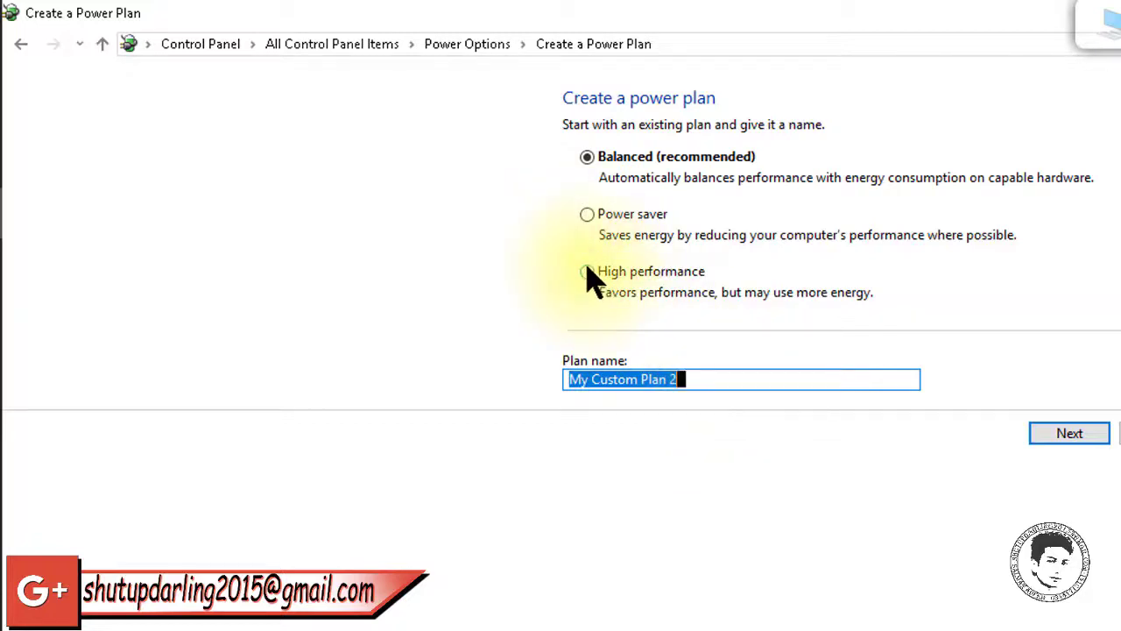
left_click(588, 273)
left_click(586, 158)
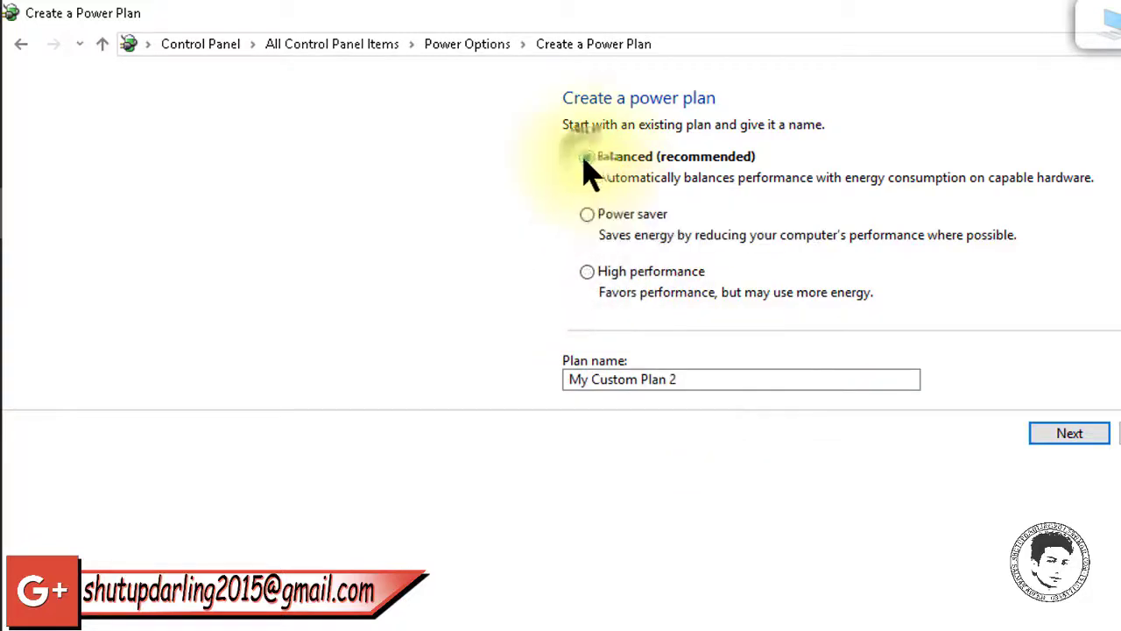
left_click(588, 272)
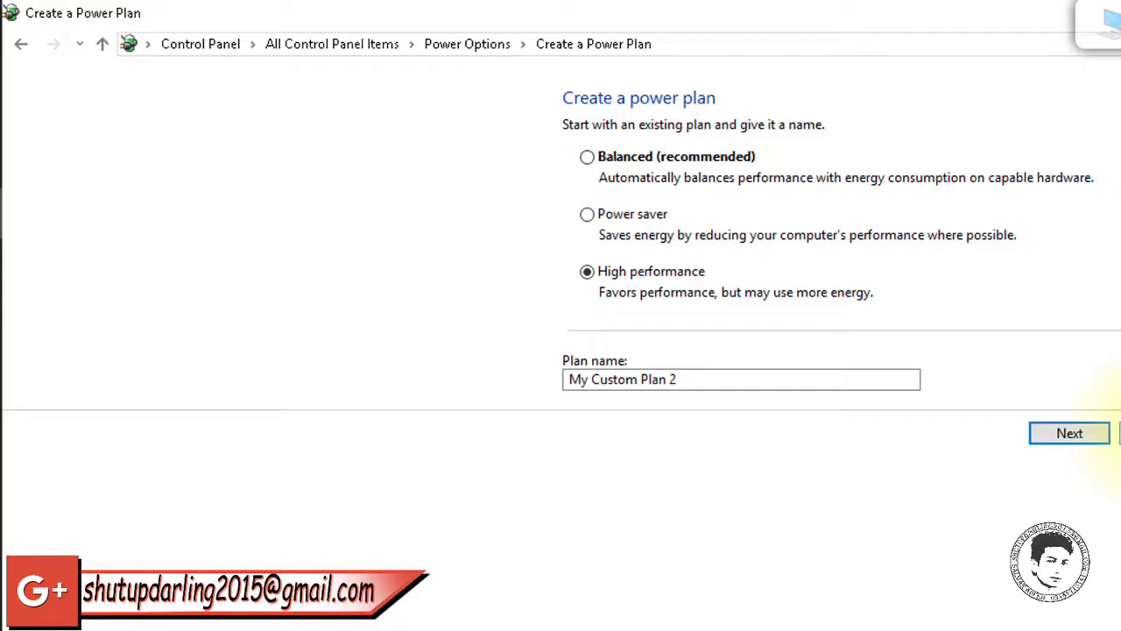
left_click(1119, 433)
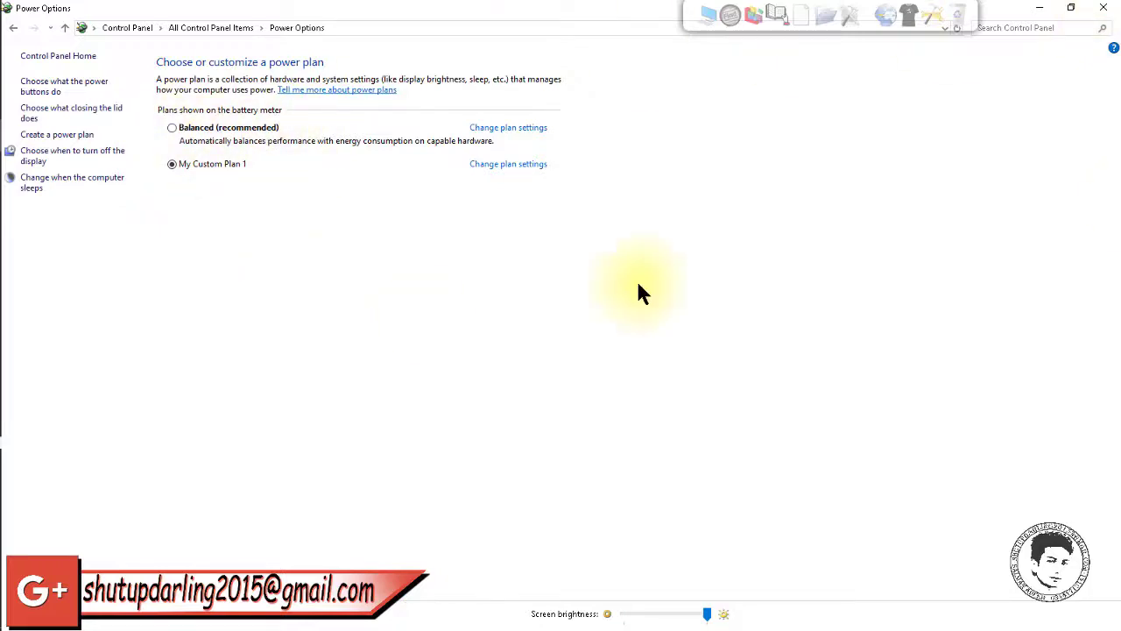
left_click(1104, 7)
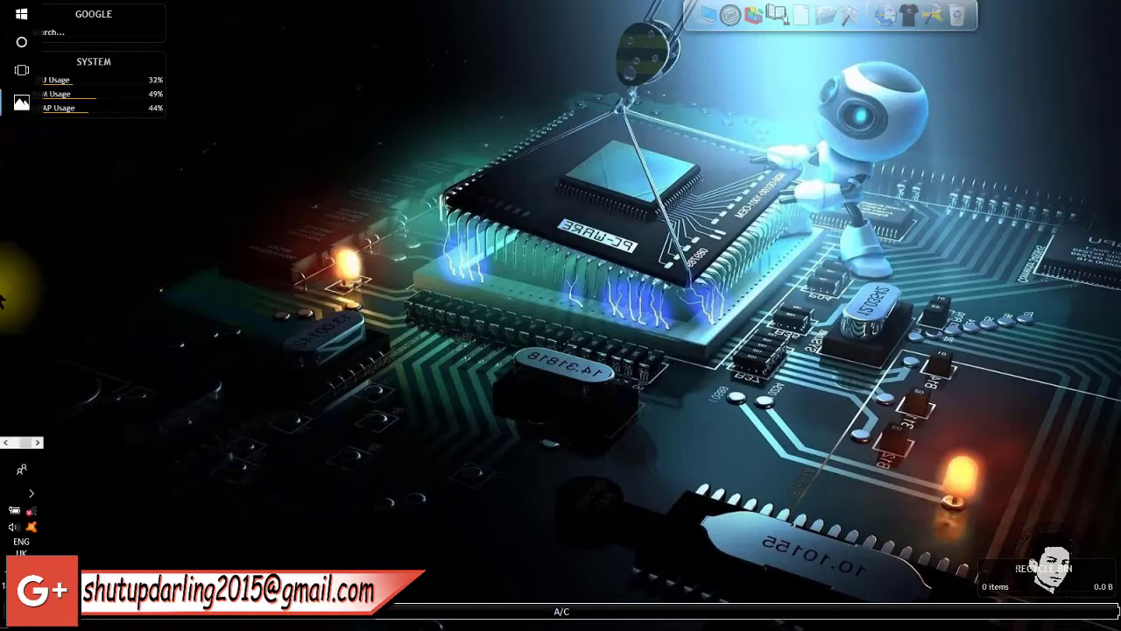
Switch to the Word document and highlight the Start up item in the speed-up list
mouse_move(4, 456)
left_click(21, 372)
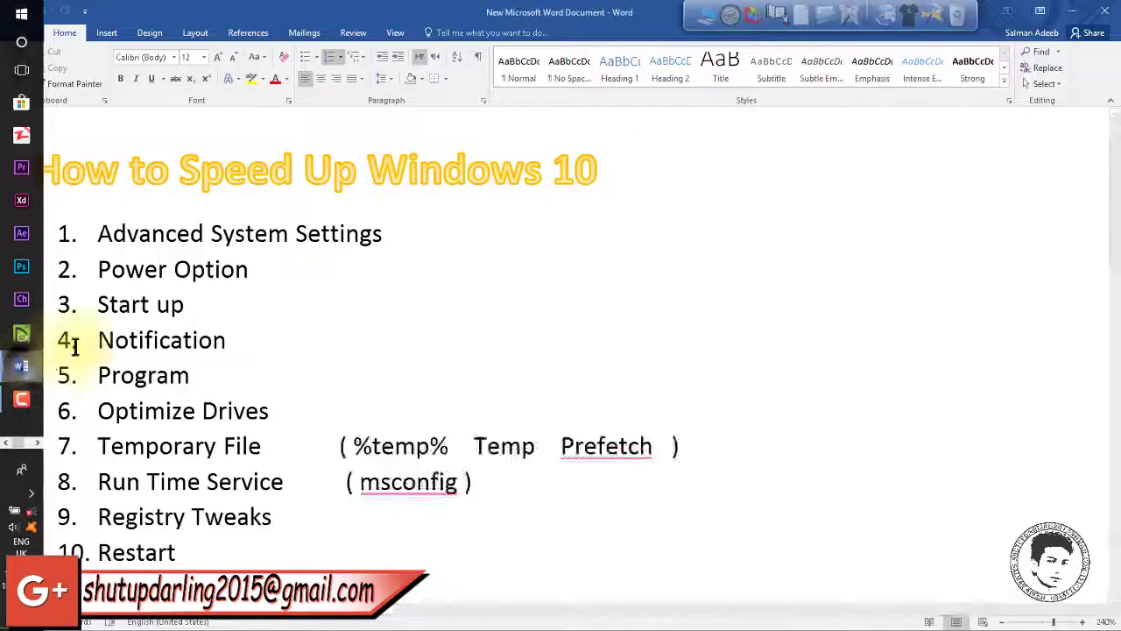
left_click_drag(188, 305, 98, 303)
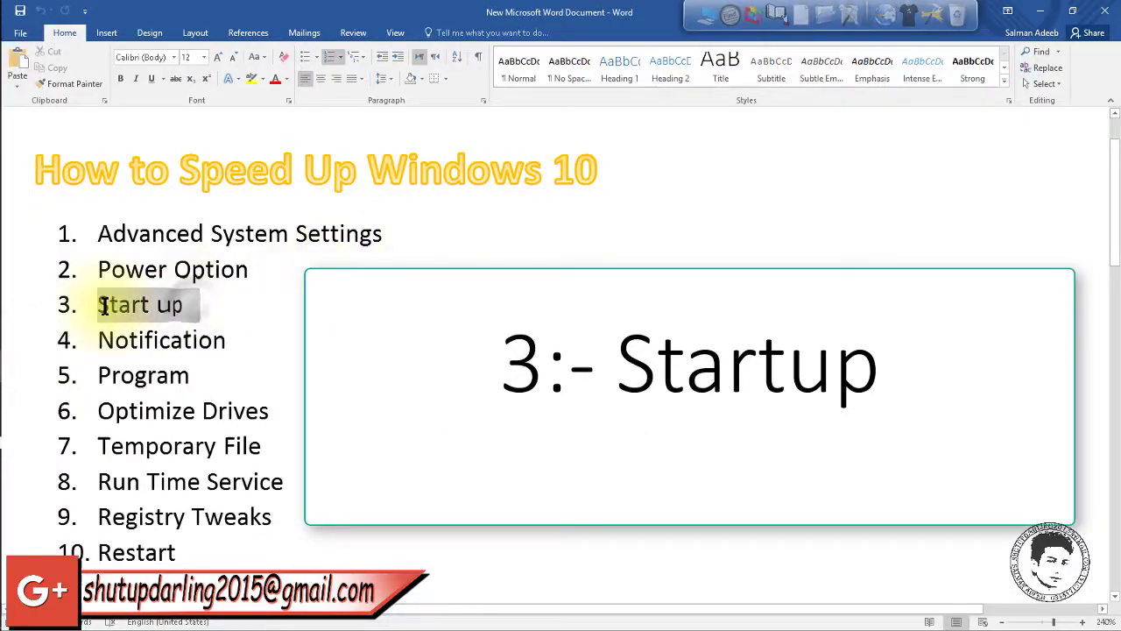
left_click(188, 306)
Show the hidden notification-area icons and examine which programs run in the background
mouse_move(3, 267)
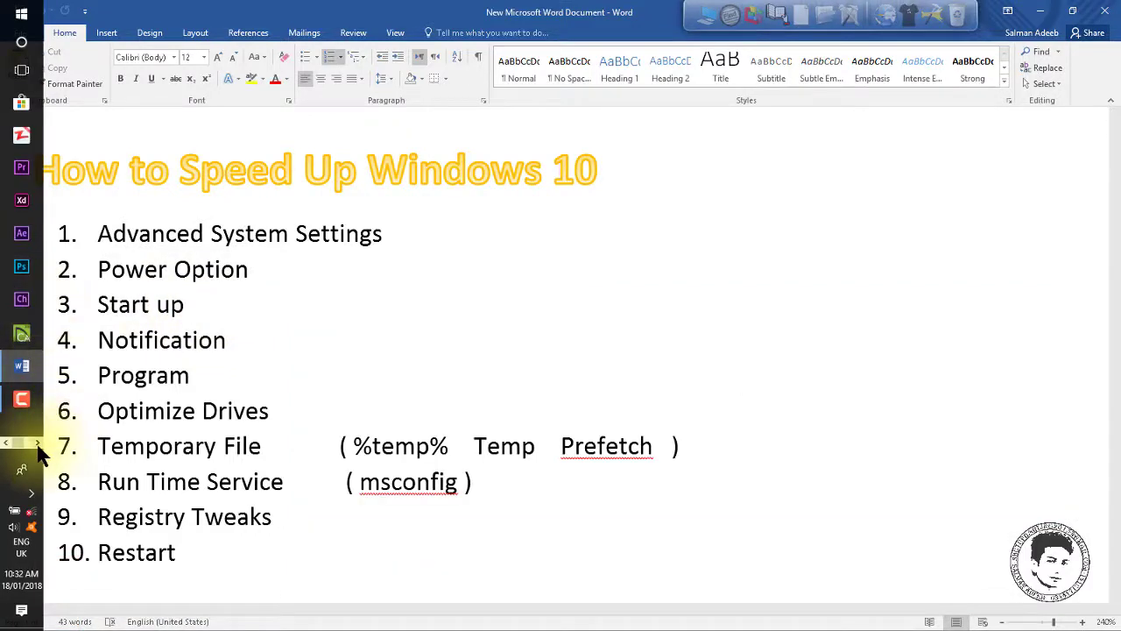
left_click(31, 495)
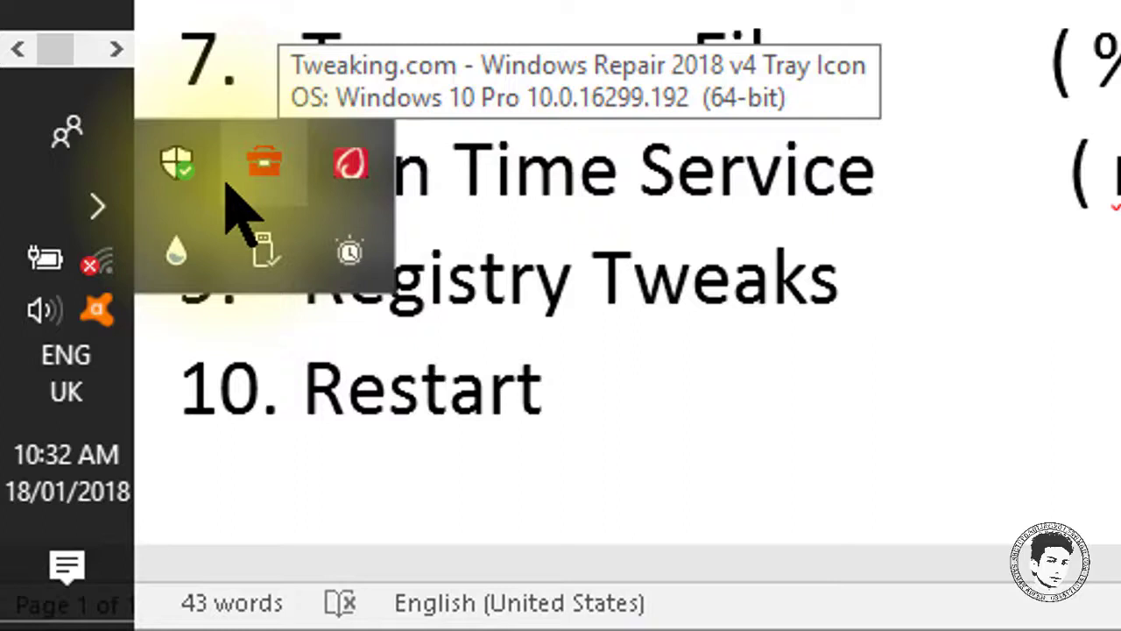
left_click(243, 219)
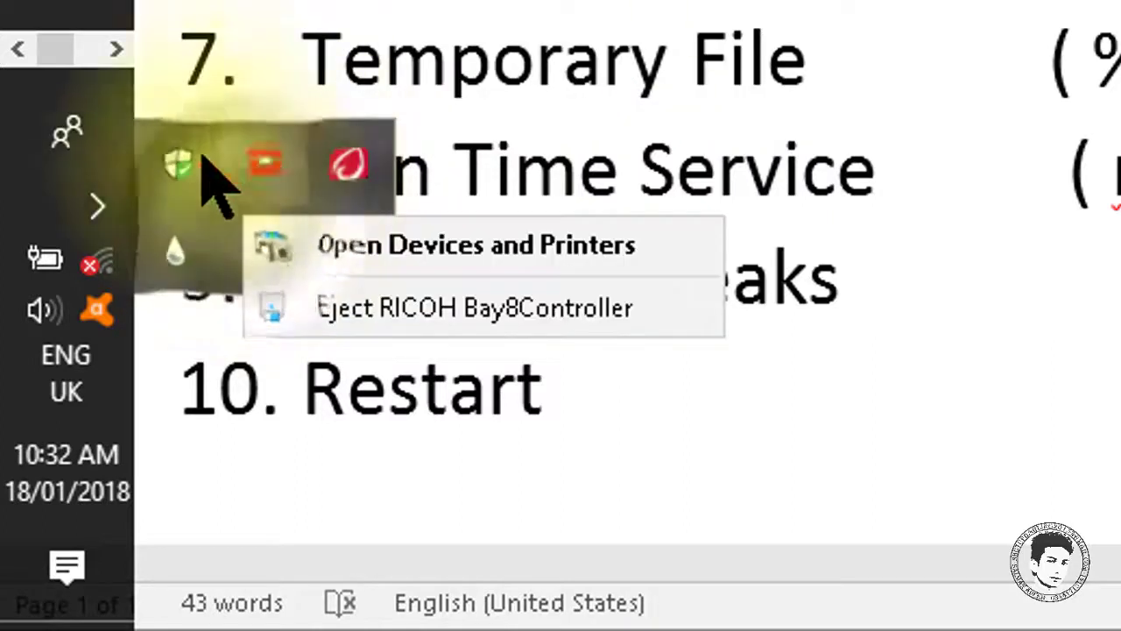
left_click(96, 206)
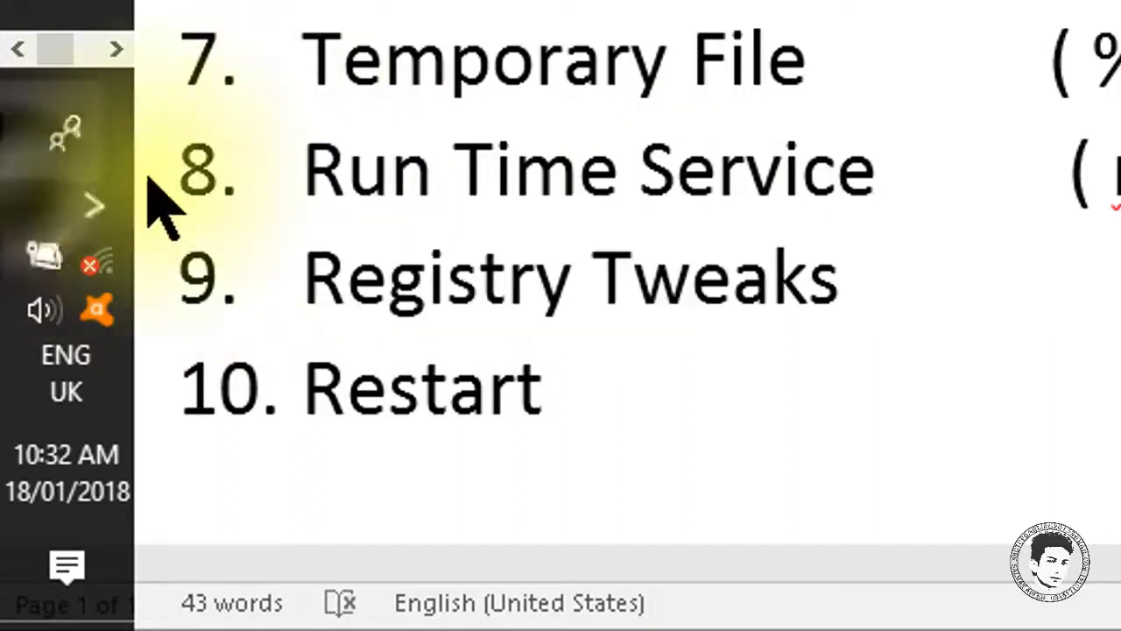
left_click(95, 201)
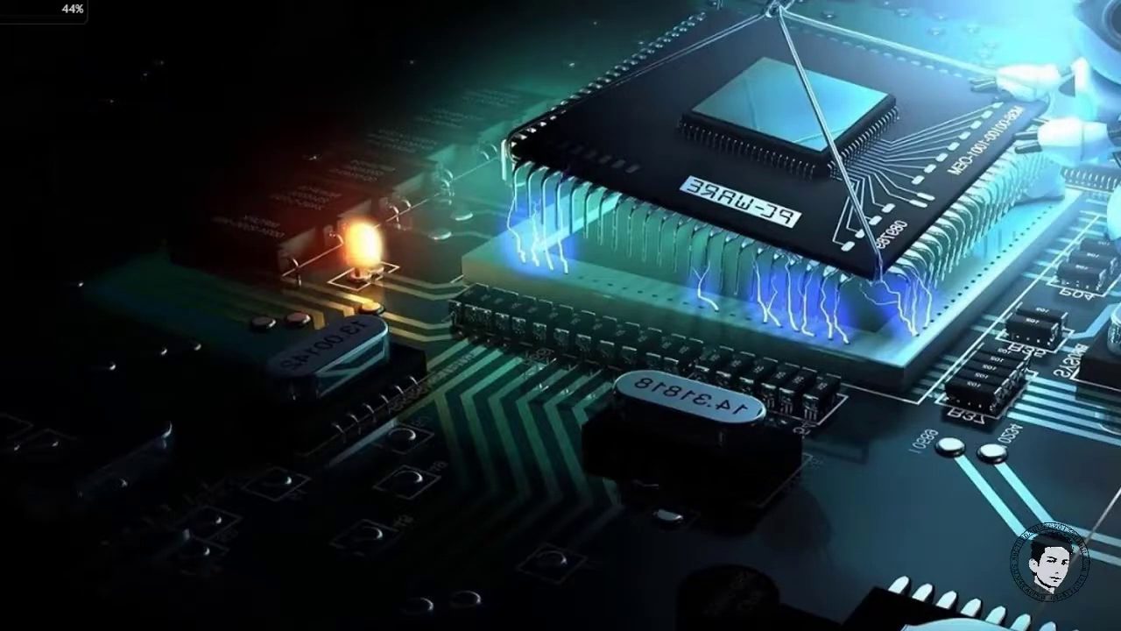
Open Task Manager with full details and show the list of startup programs
right_click(2, 3)
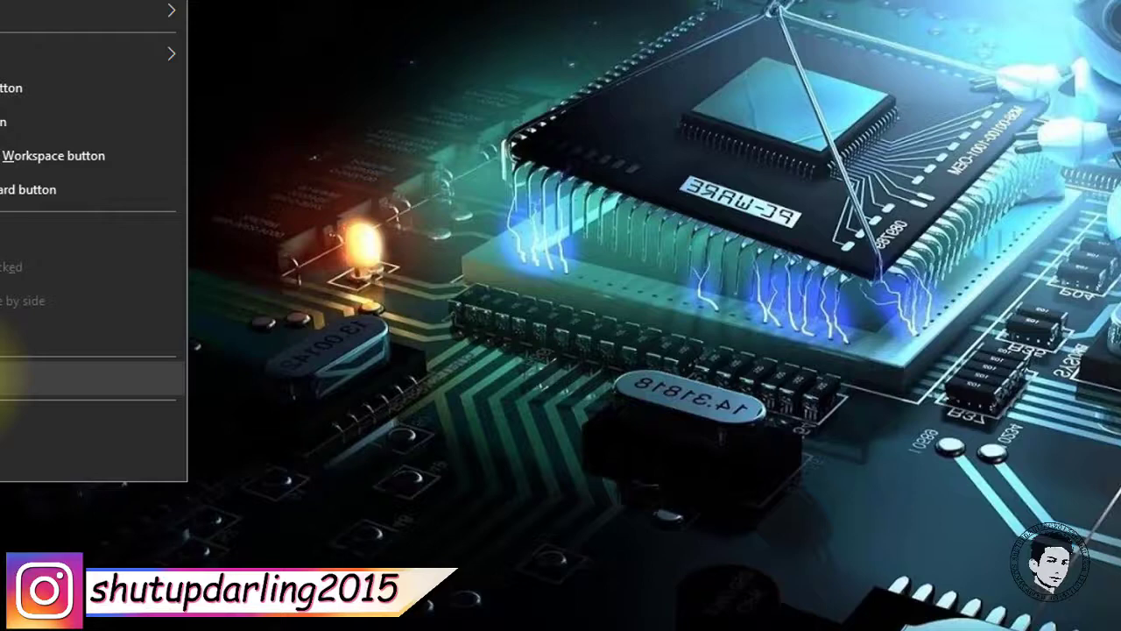
left_click(7, 379)
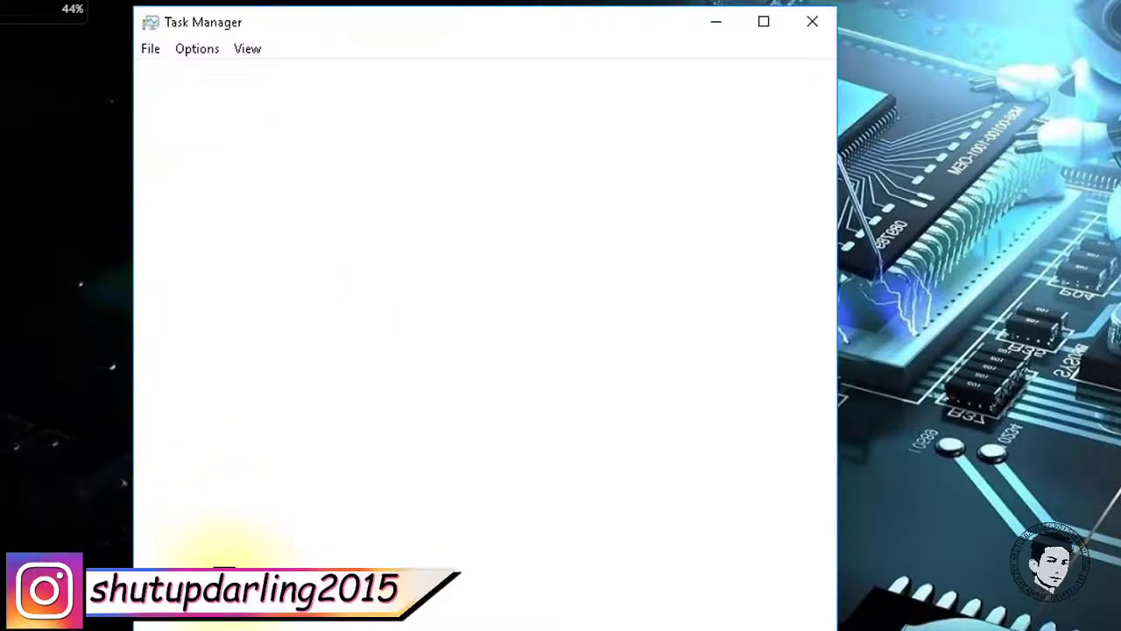
left_click(219, 613)
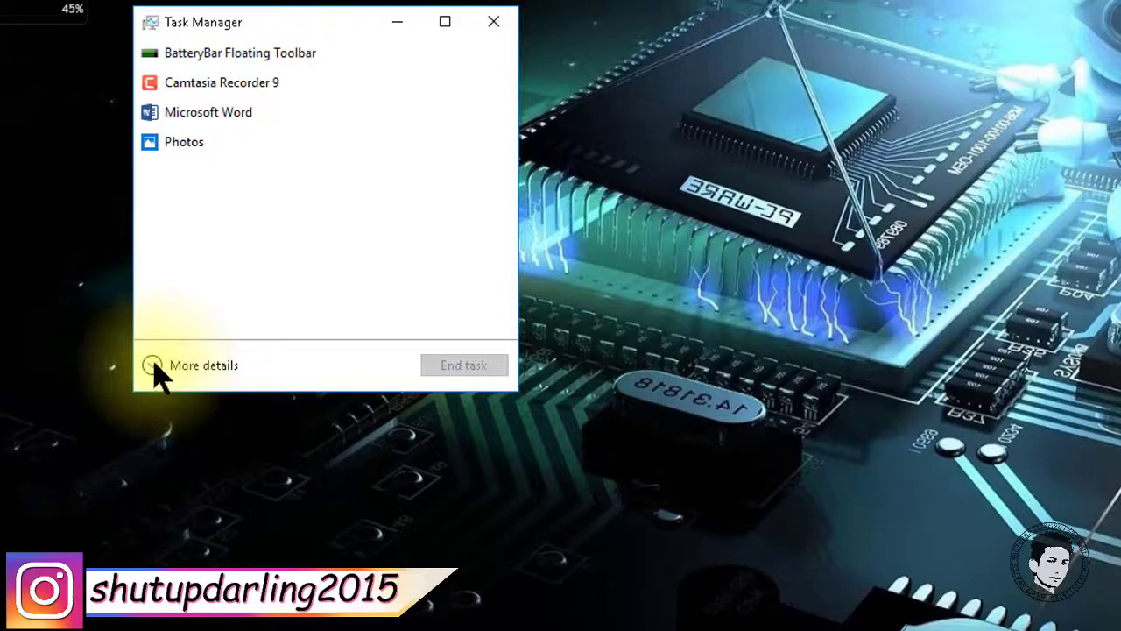
left_click(197, 366)
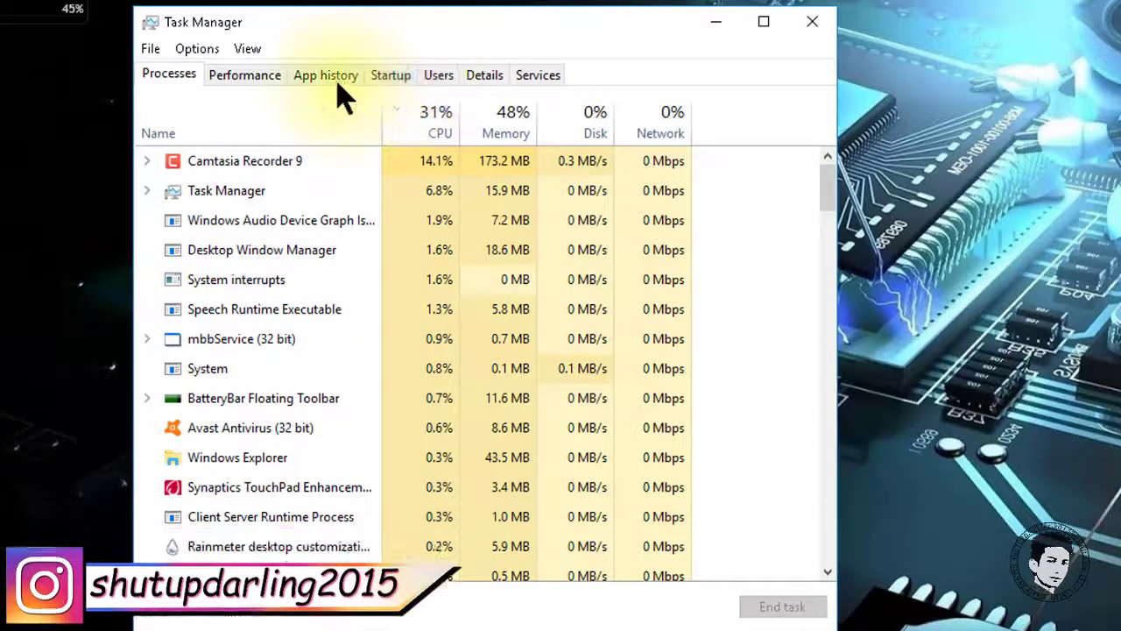
left_click(385, 79)
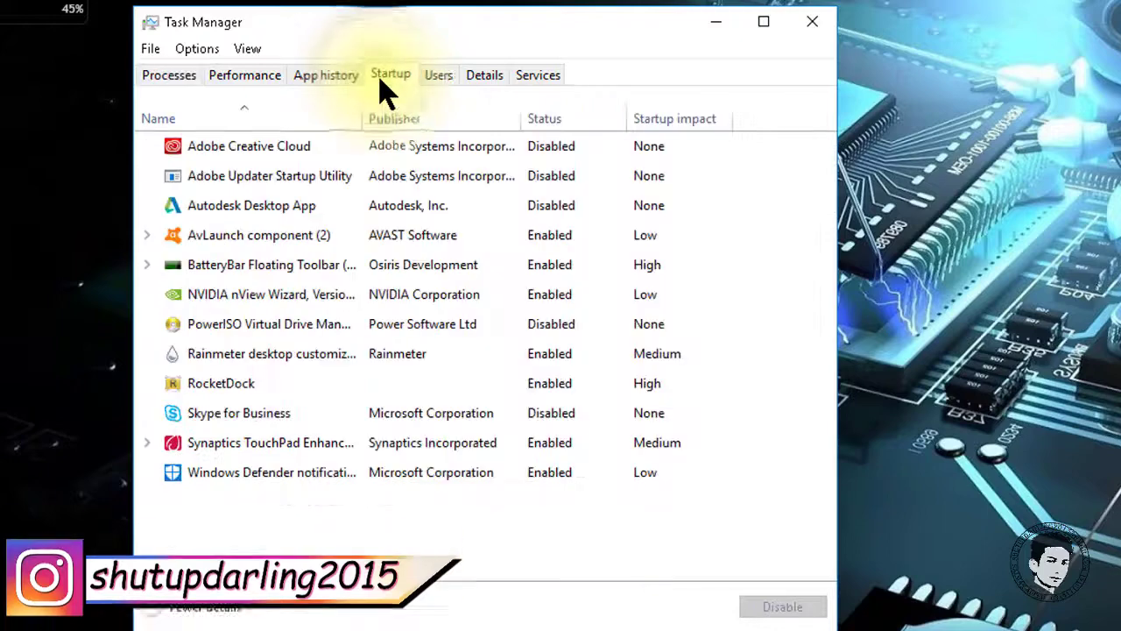
Examine the status and startup impact of the listed startup programs, including Adobe Creative Cloud and Skype for Business, and close Task Manager
left_click(250, 149)
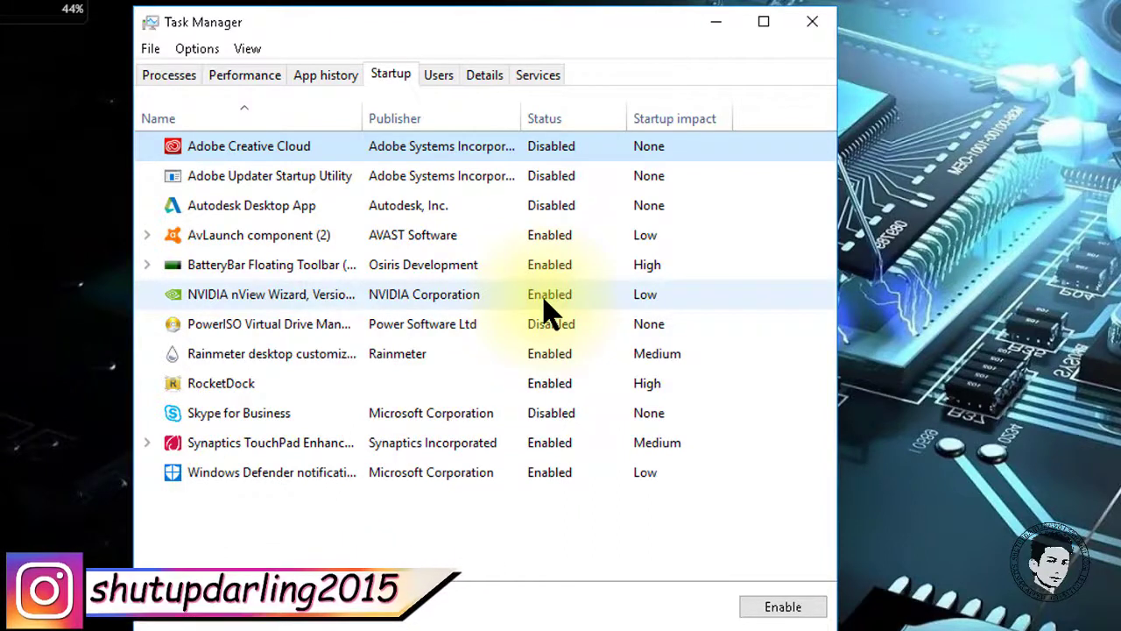
left_click(549, 179)
left_click(548, 208)
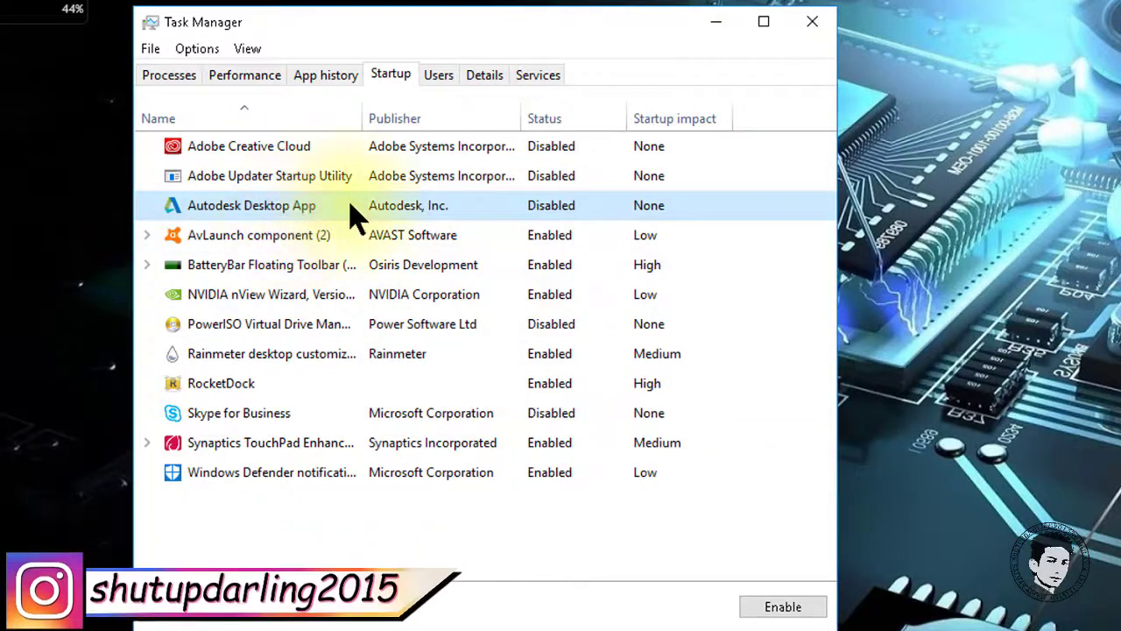
left_click(307, 150)
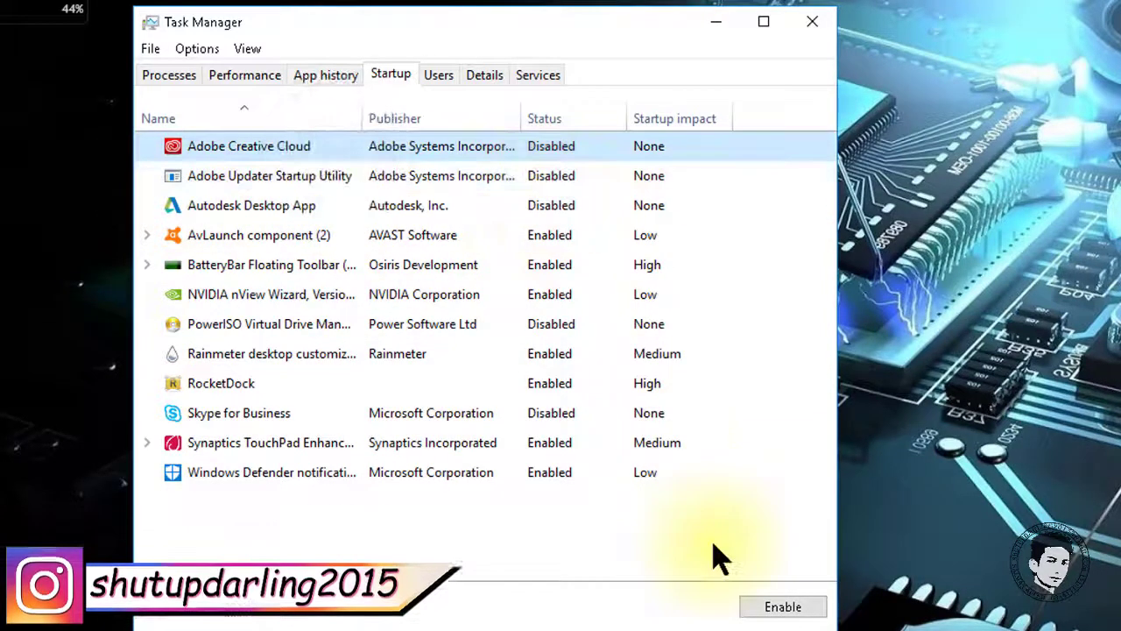
left_click(224, 429)
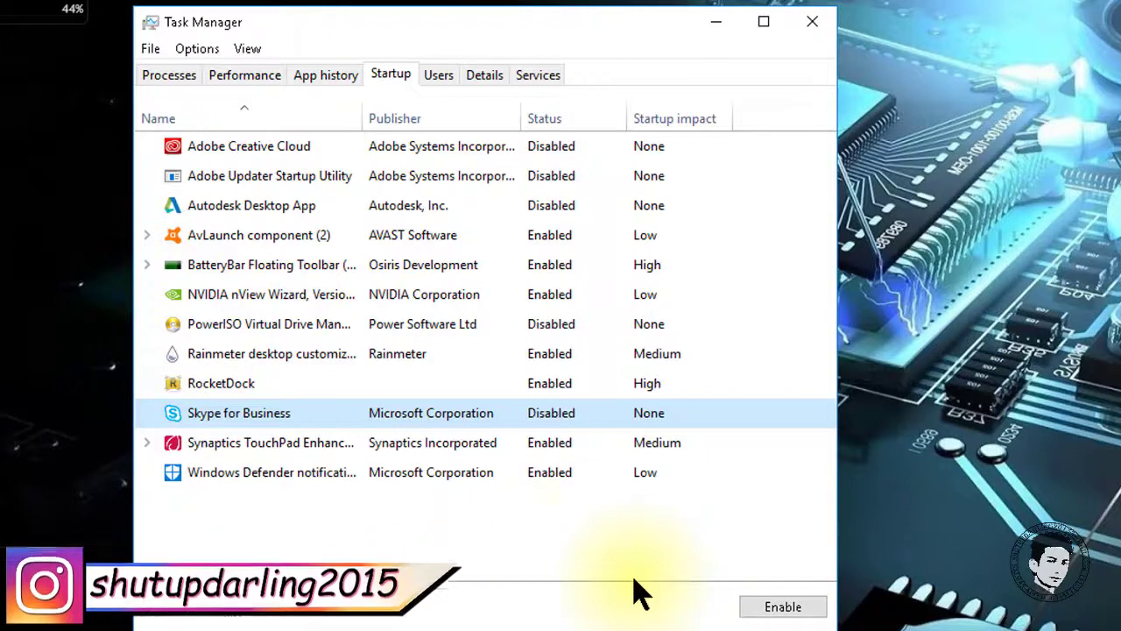
left_click(423, 473)
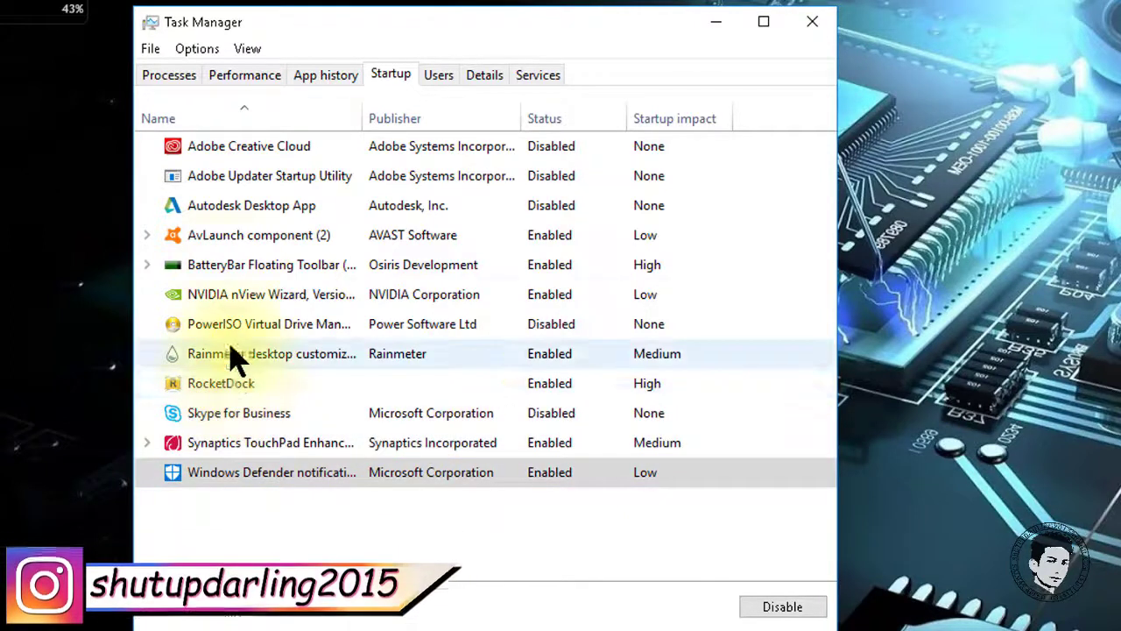
left_click(220, 454)
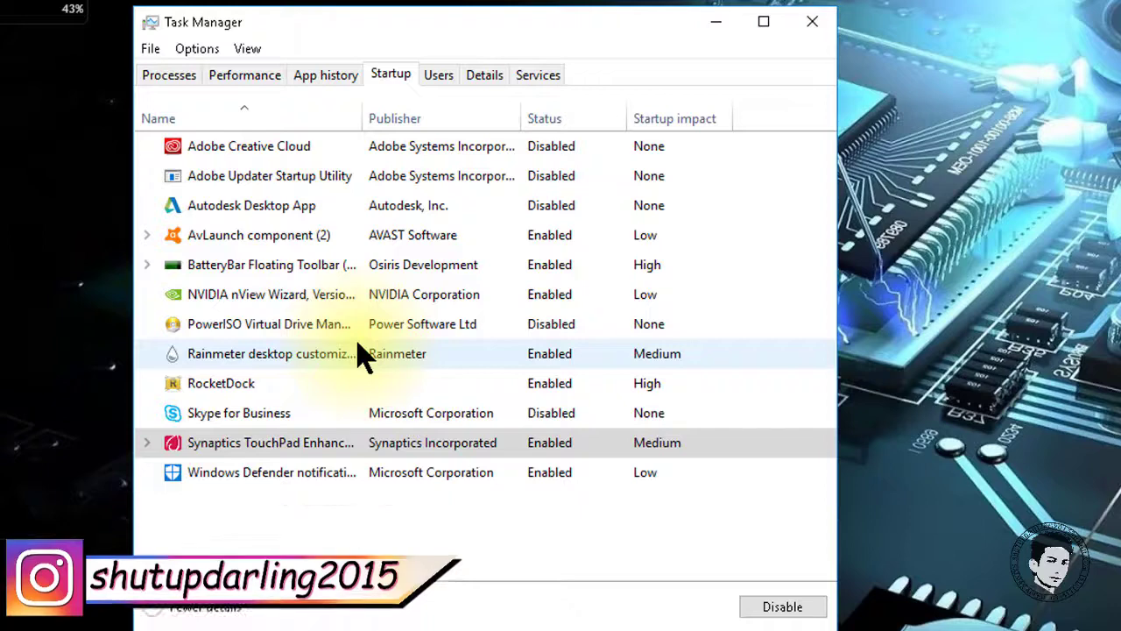
left_click(814, 31)
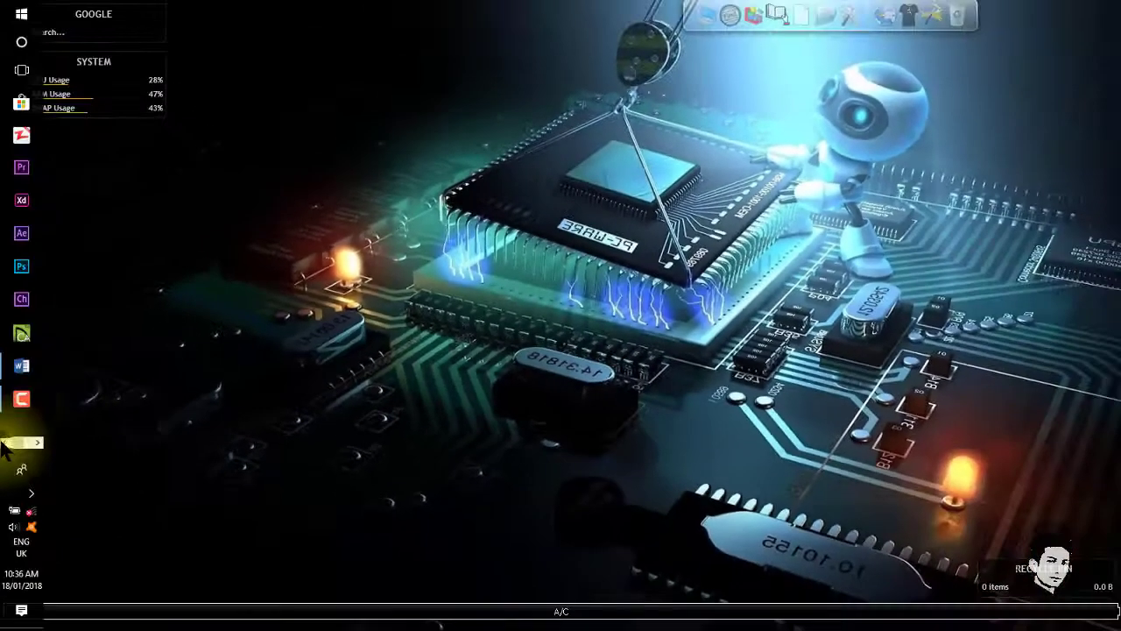
Switch to the Word document, highlight the Notification item in the speed-up list, and minimize the document
left_click(1, 375)
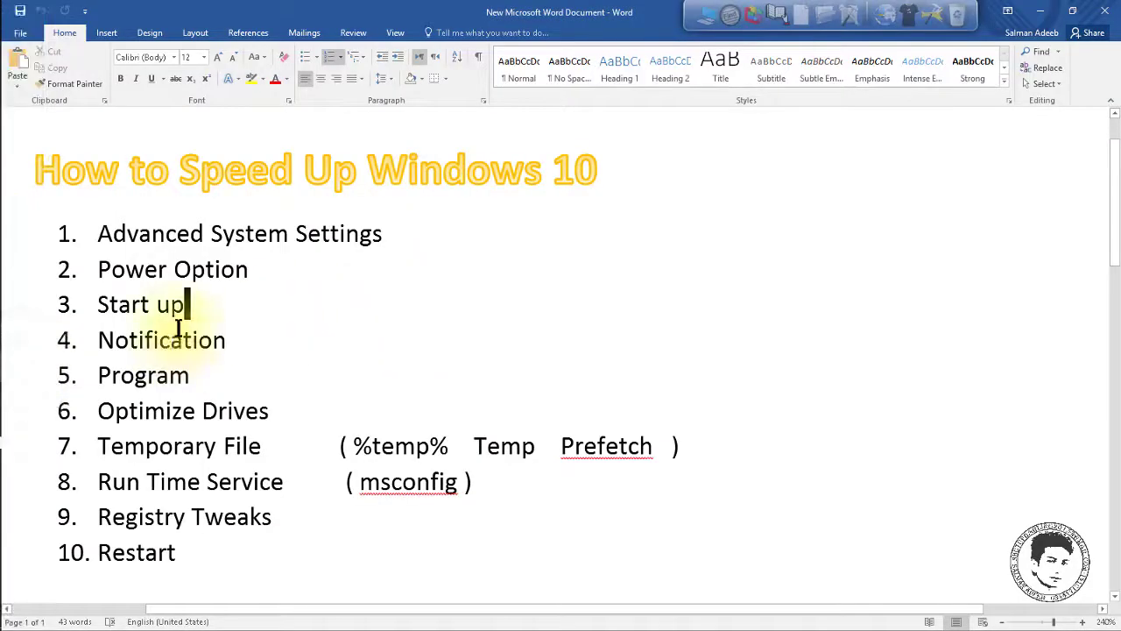
left_click_drag(230, 342, 99, 346)
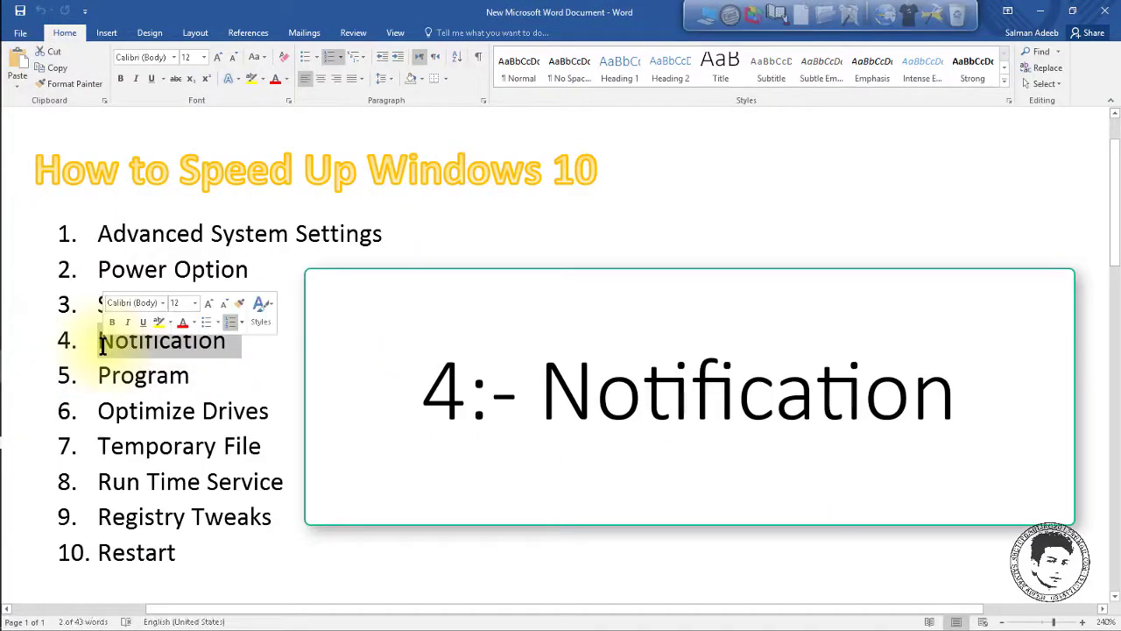
left_click(200, 344)
left_click_drag(228, 341, 105, 346)
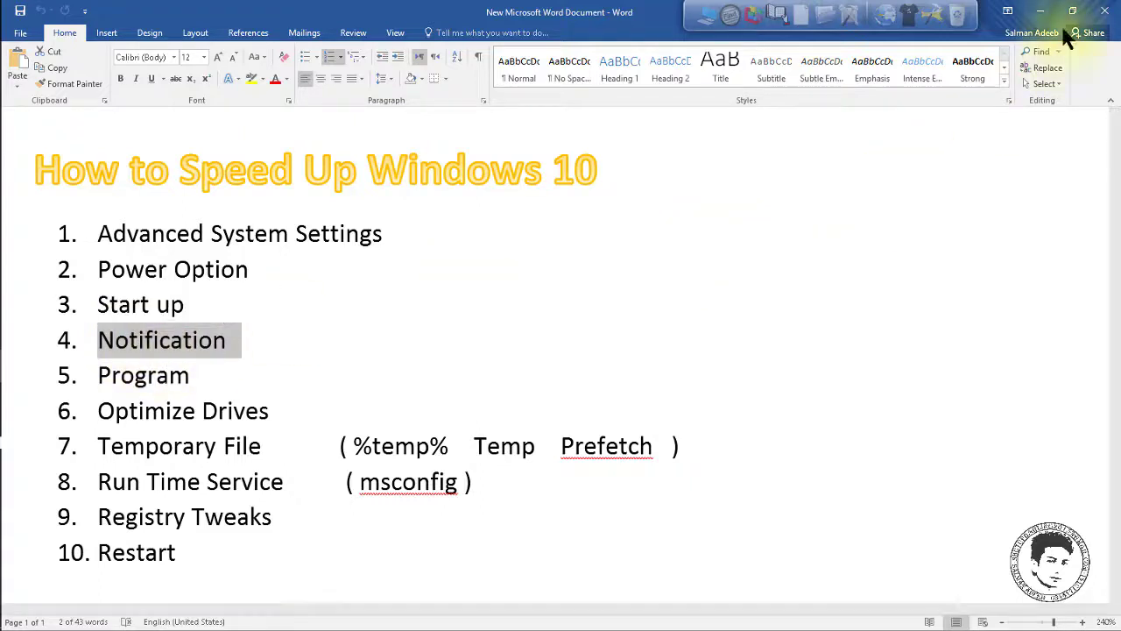
left_click(1042, 10)
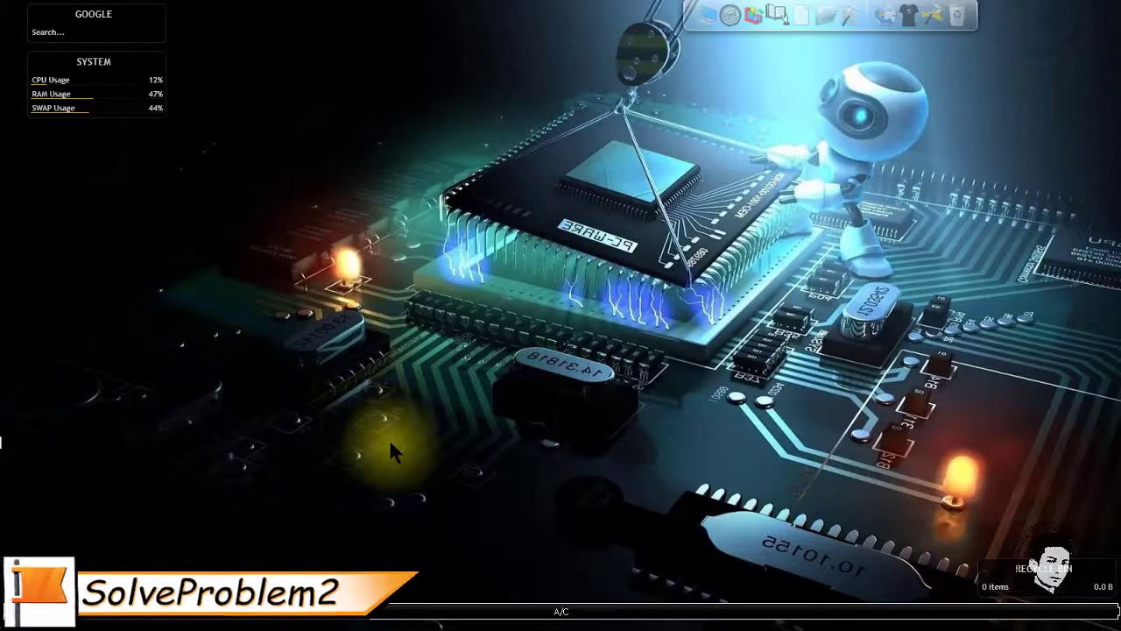
Open Windows Settings and show the Notifications & actions page of the System category
mouse_move(1, 465)
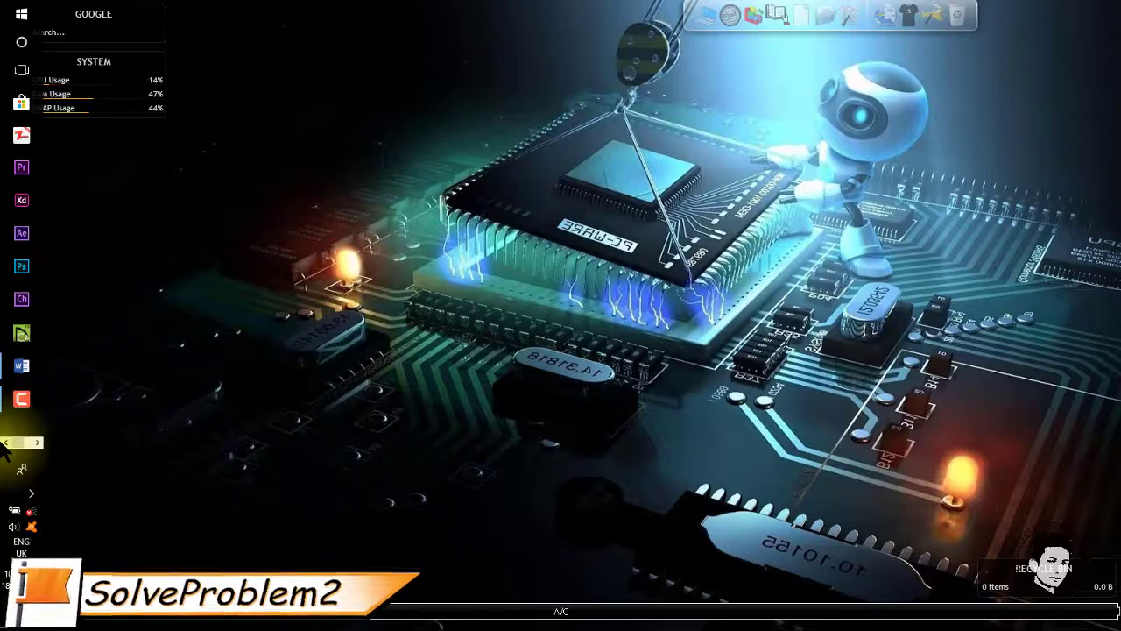
right_click(528, 281)
left_click(562, 330)
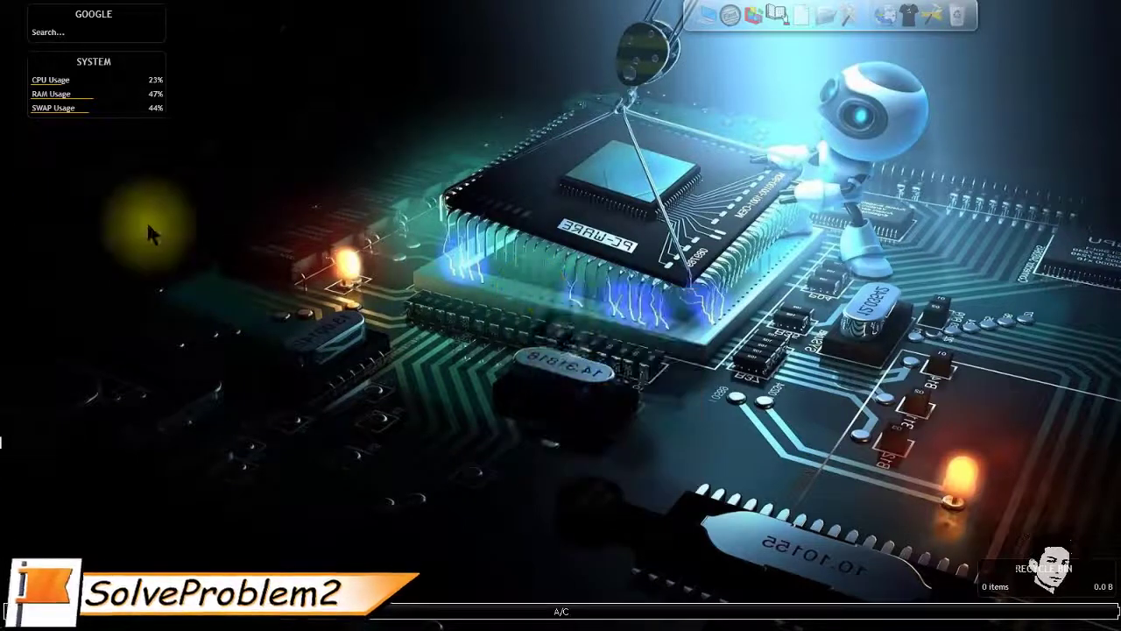
mouse_move(7, 9)
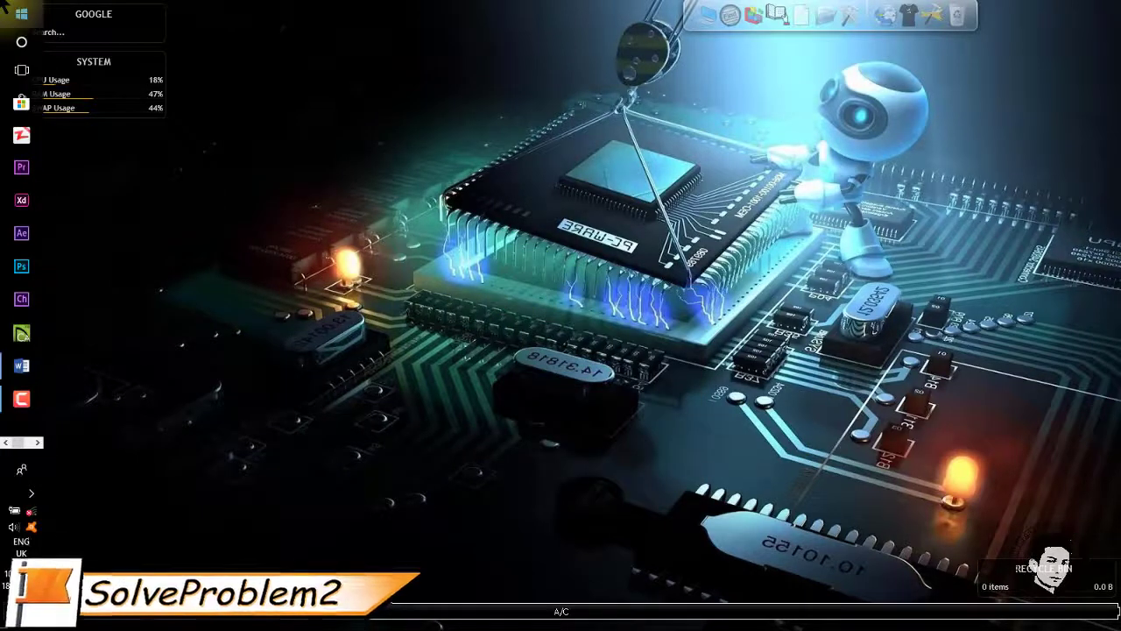
left_click(9, 10)
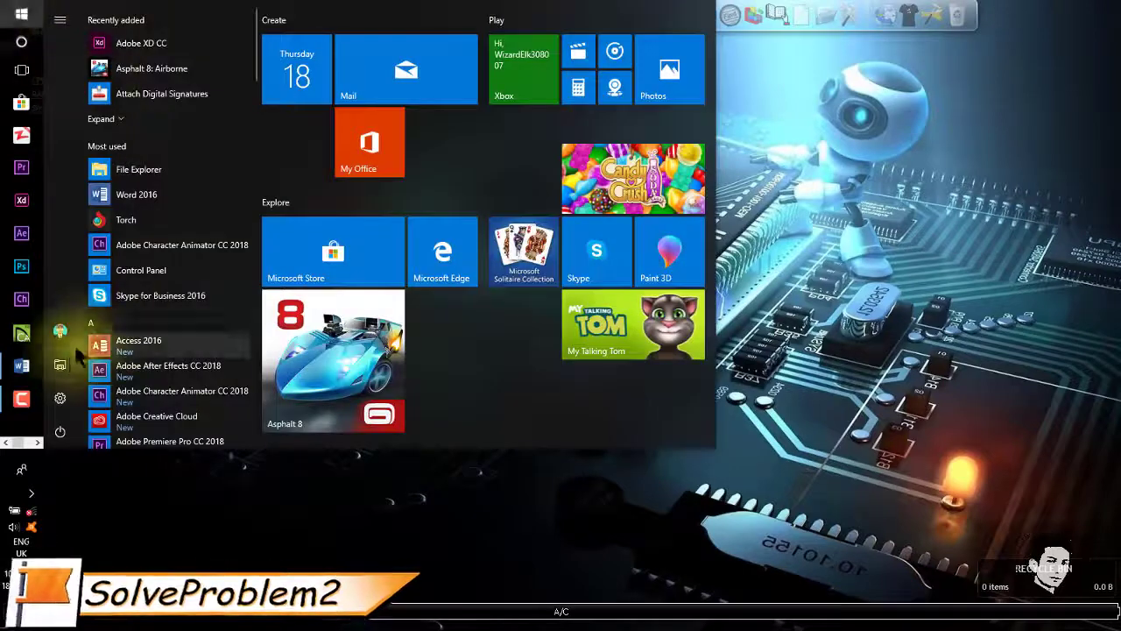
left_click(60, 398)
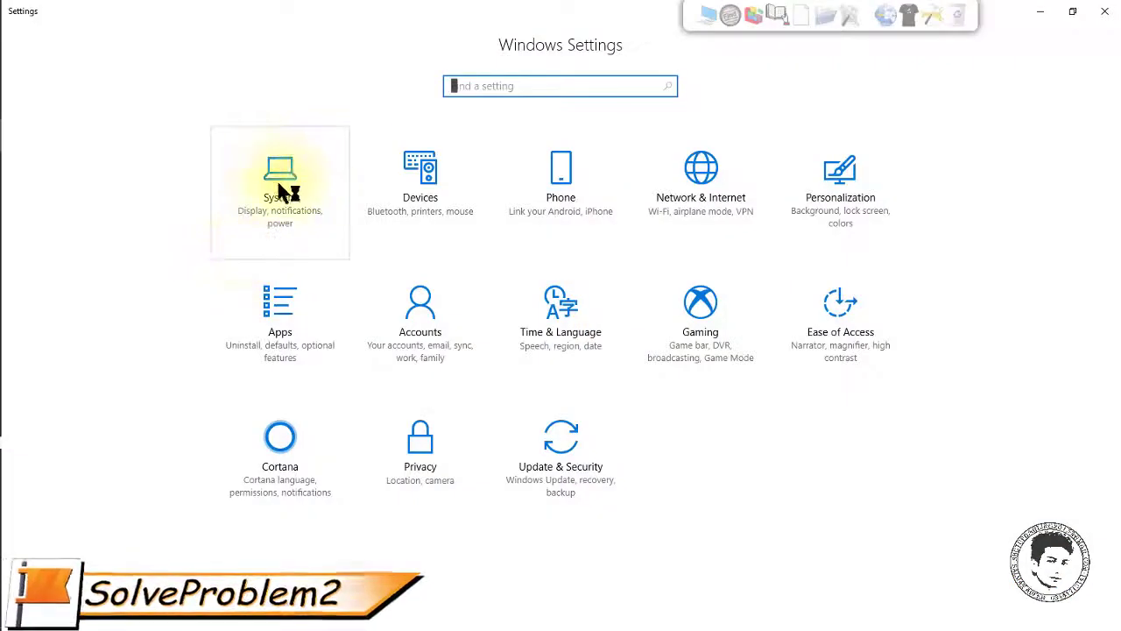
left_click(279, 182)
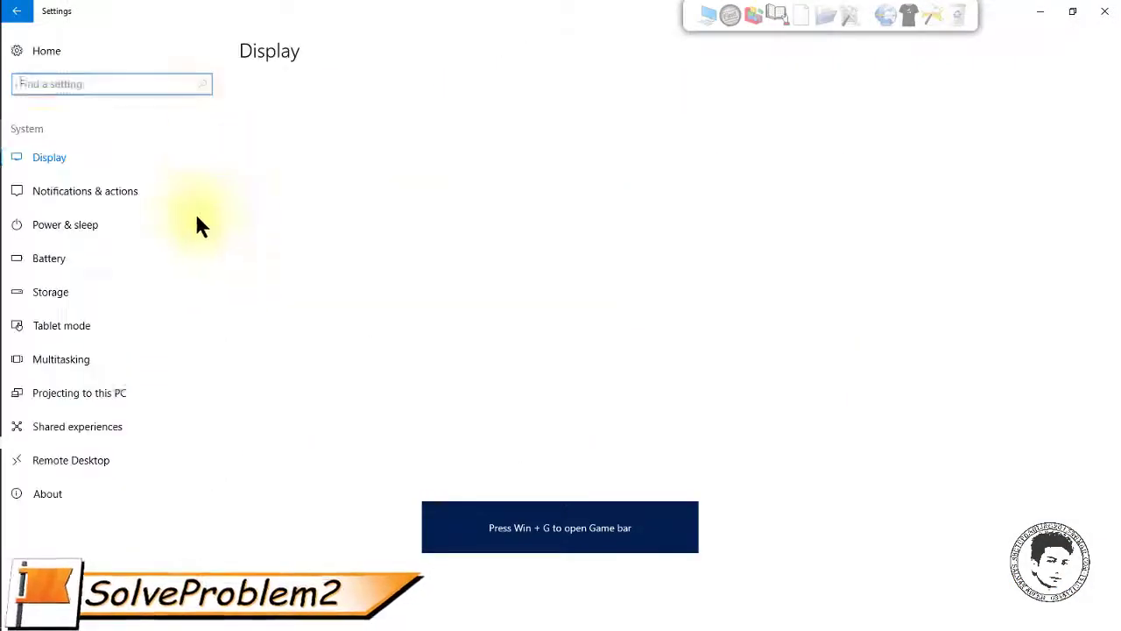
left_click(111, 191)
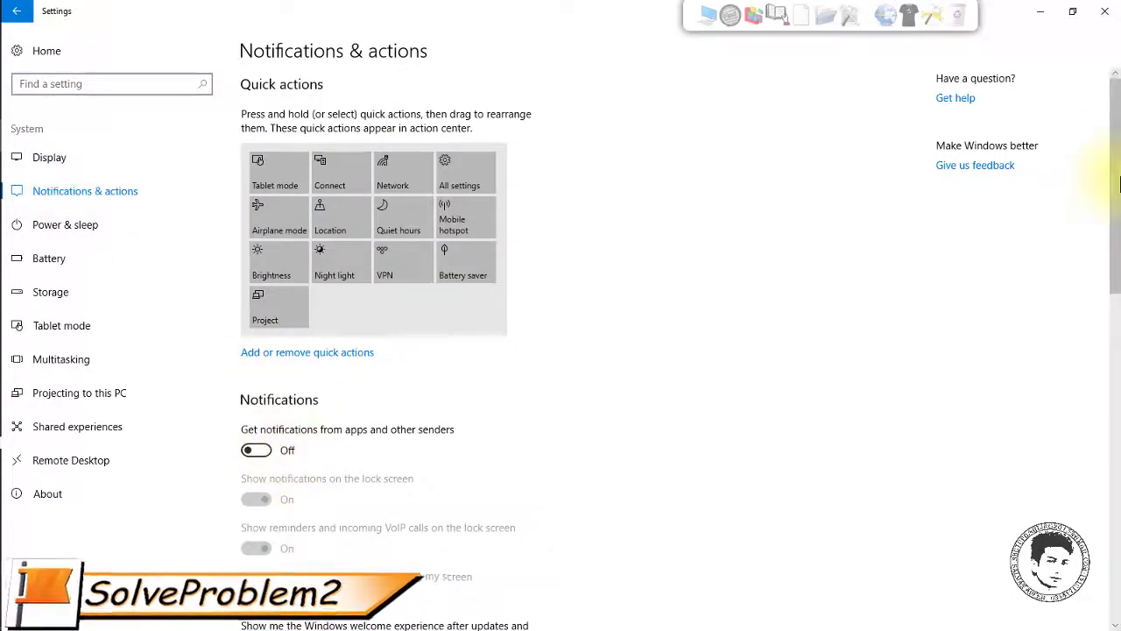
Examine the notification switches and the per-sender notification list, and close Settings
left_click_drag(1114, 176, 1118, 294)
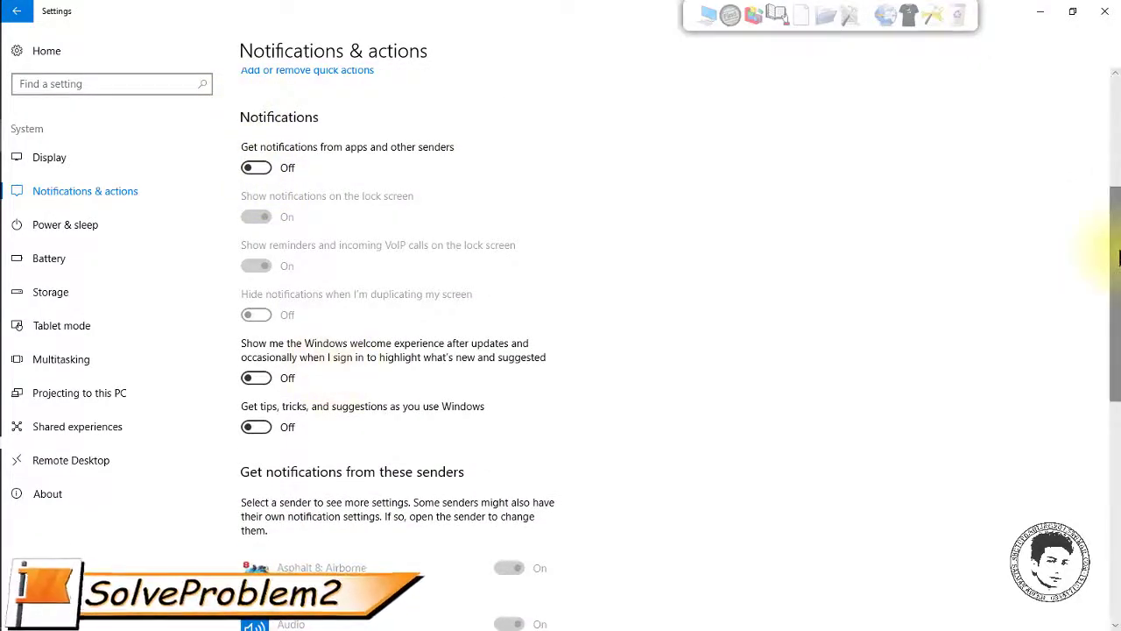
left_click_drag(1116, 254, 1118, 419)
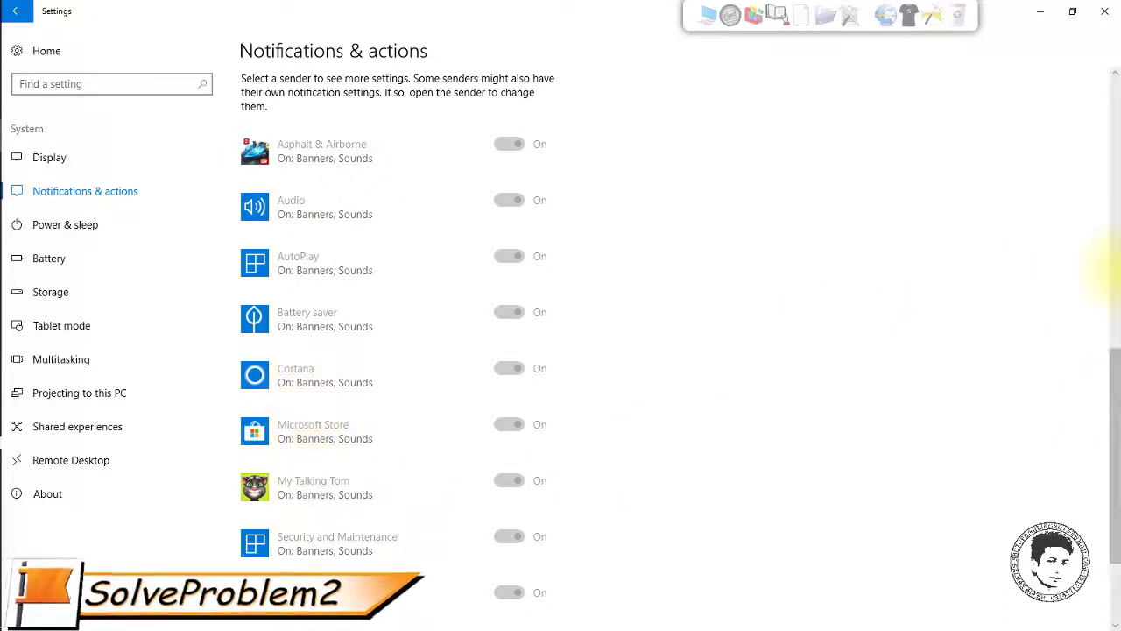
left_click_drag(1114, 385, 1095, 118)
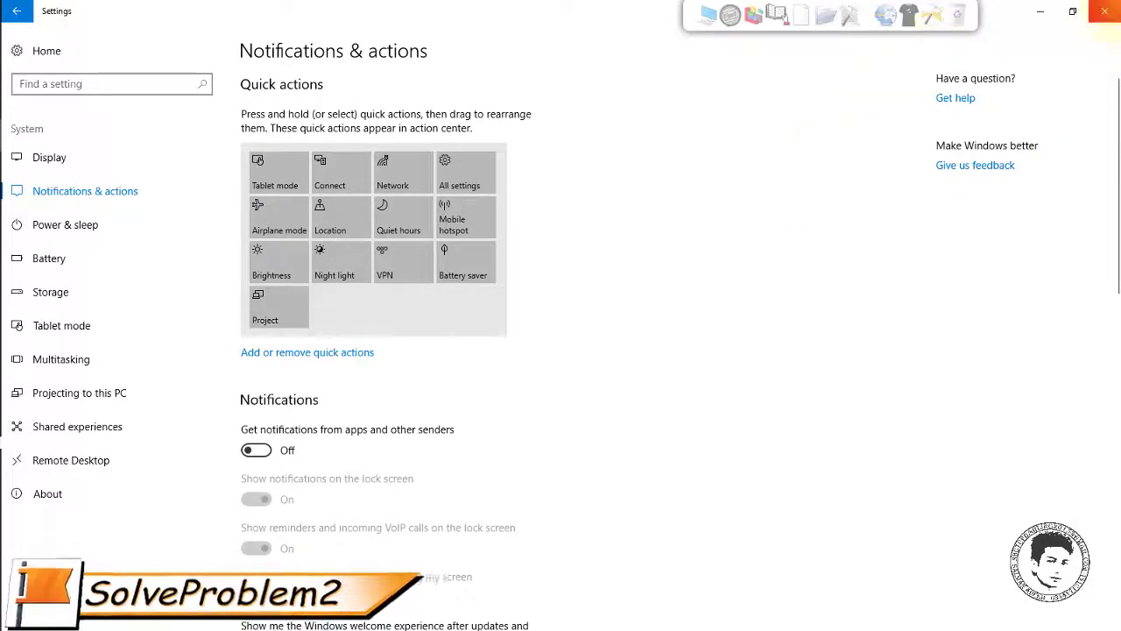
left_click(1106, 11)
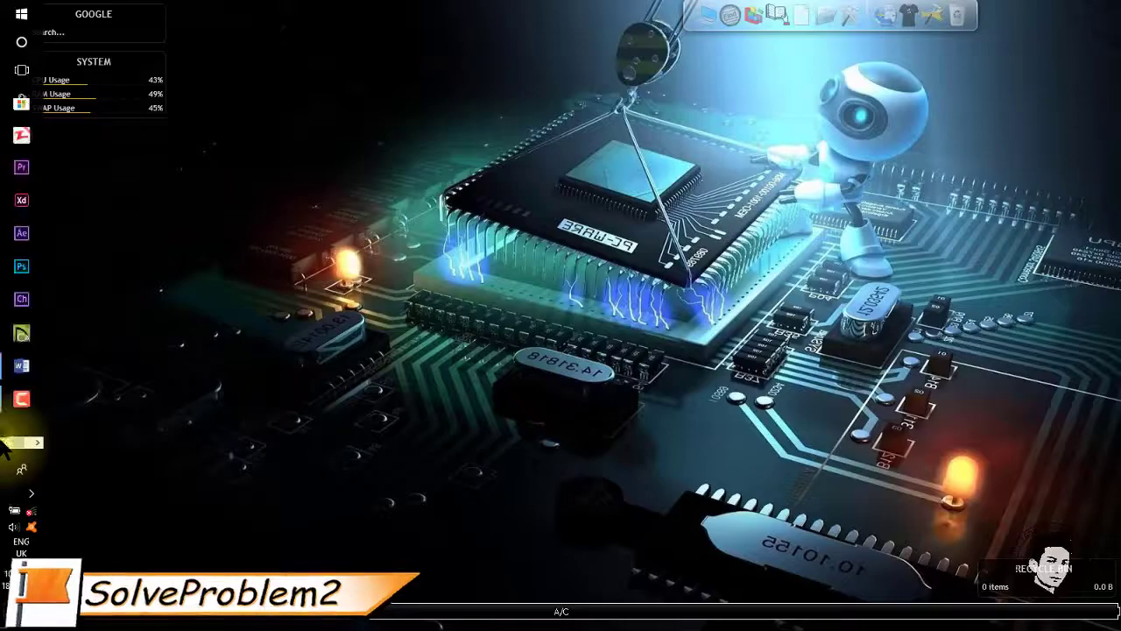
Switch to the Word document, highlight the Program item in the speed-up list, and minimize the document
left_click(20, 370)
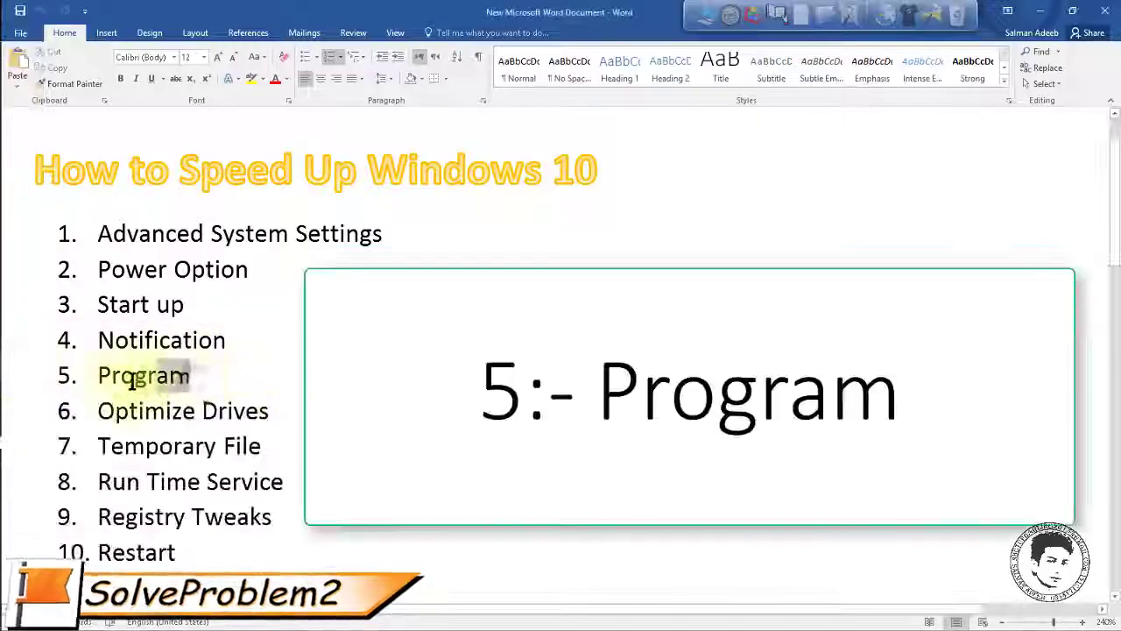
left_click_drag(190, 377, 98, 373)
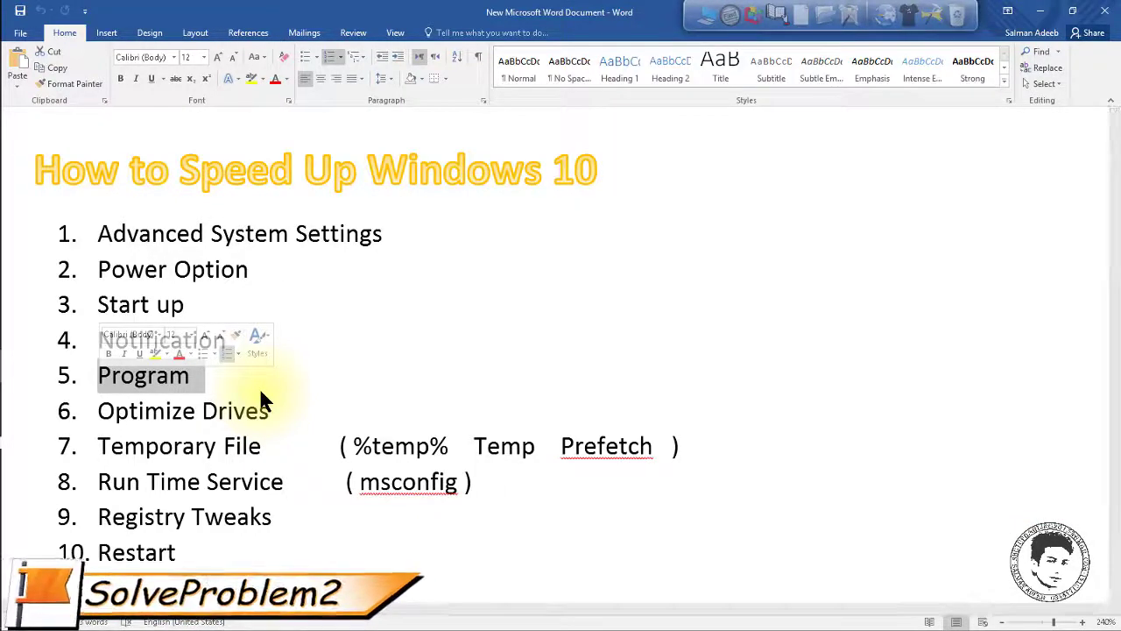
left_click(191, 376)
left_click_drag(191, 376, 101, 376)
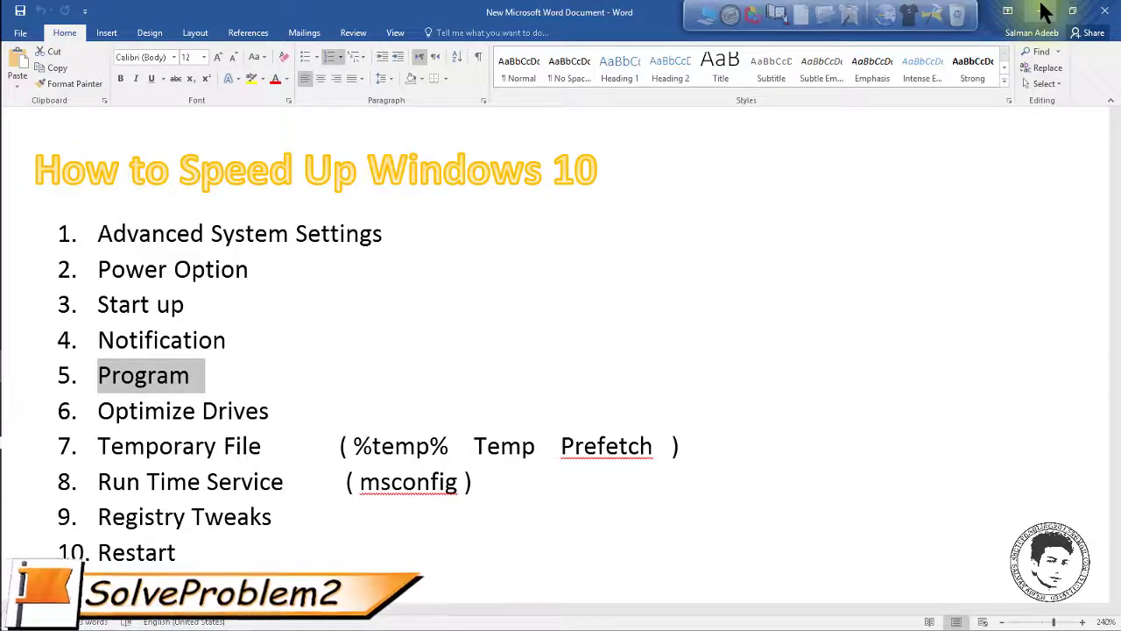
left_click(1041, 11)
Search for "con" to open Control Panel and show the installed programs in Programs and Features
mouse_move(5, 446)
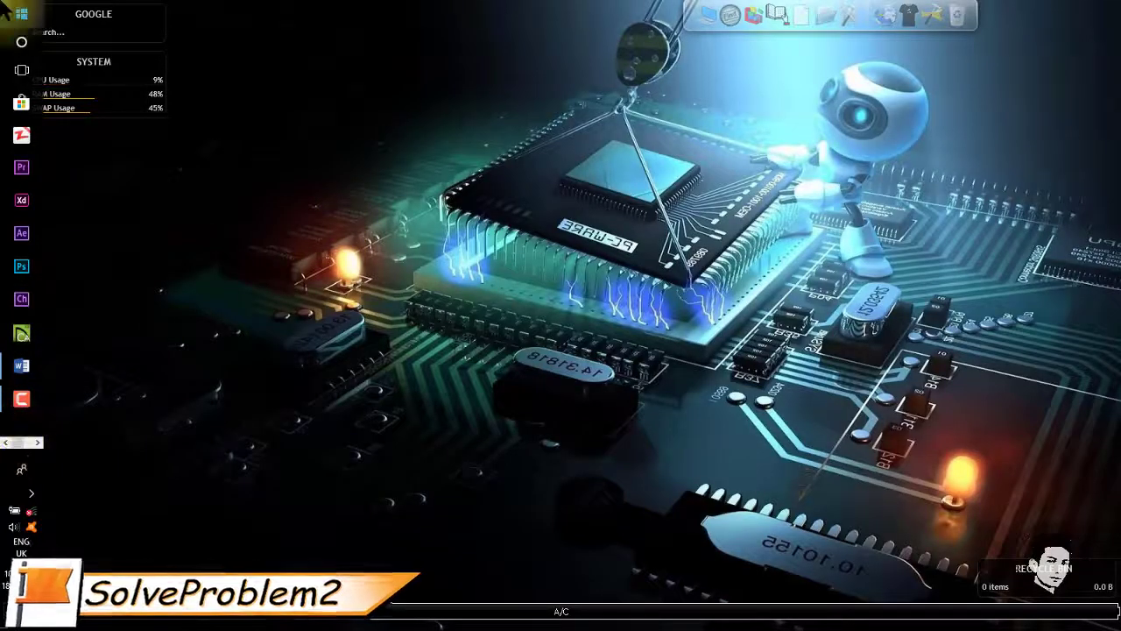
left_click(21, 14)
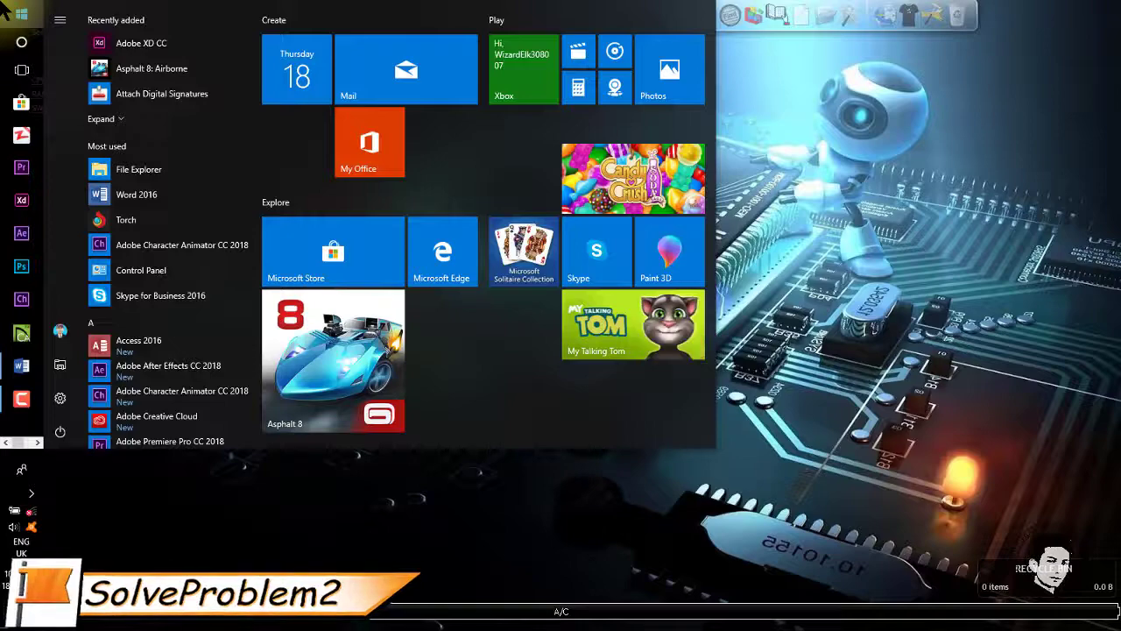
type("con")
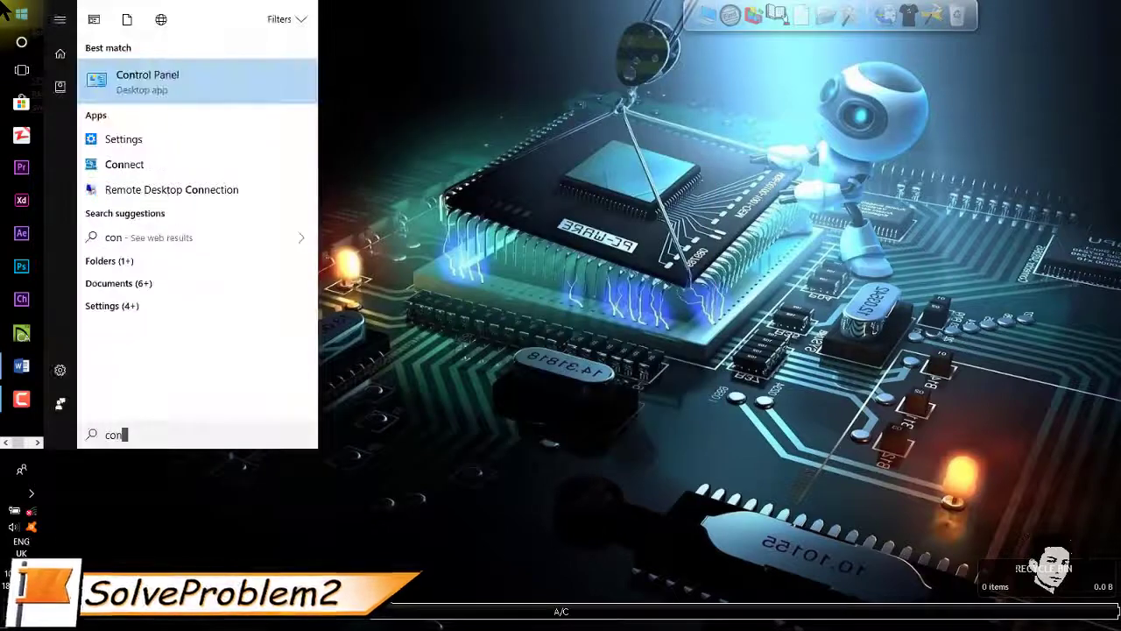
key("Return")
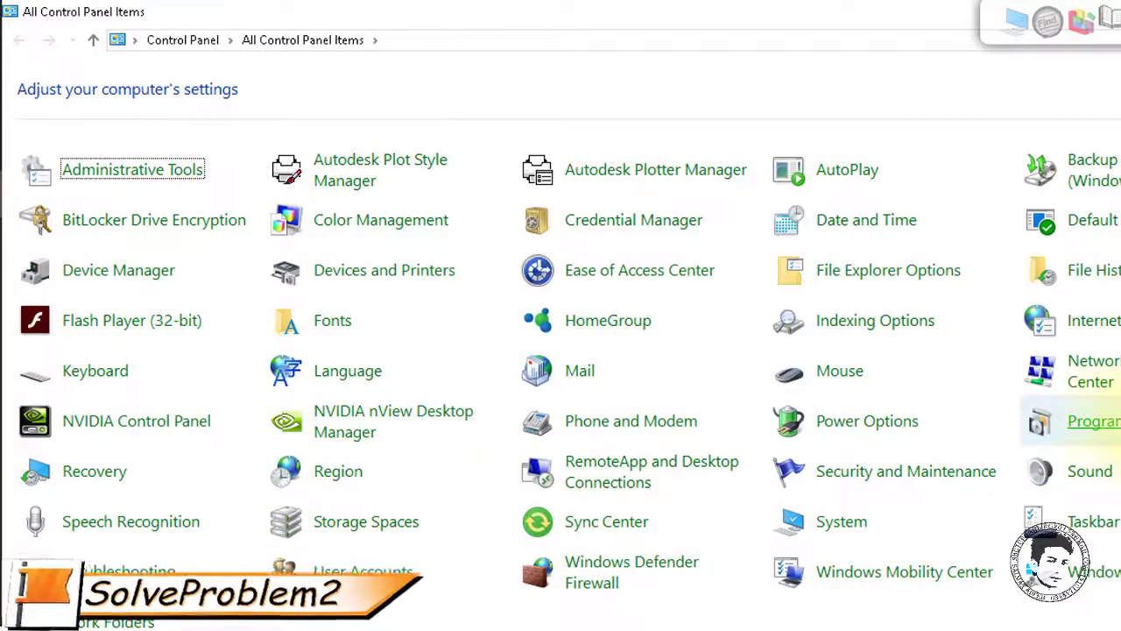
left_click(1107, 424)
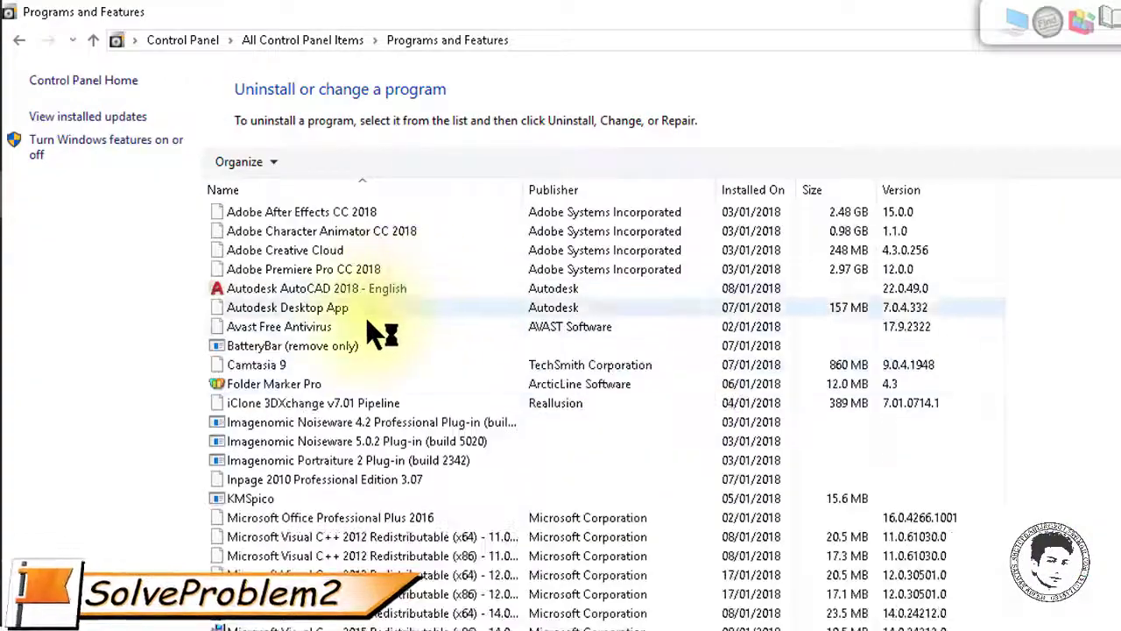
Look through the installed programs and select Autodesk Material Library Base Resolution Image Library and Autodesk Desktop App to check their uninstall options
scroll(381, 333, "down", 5)
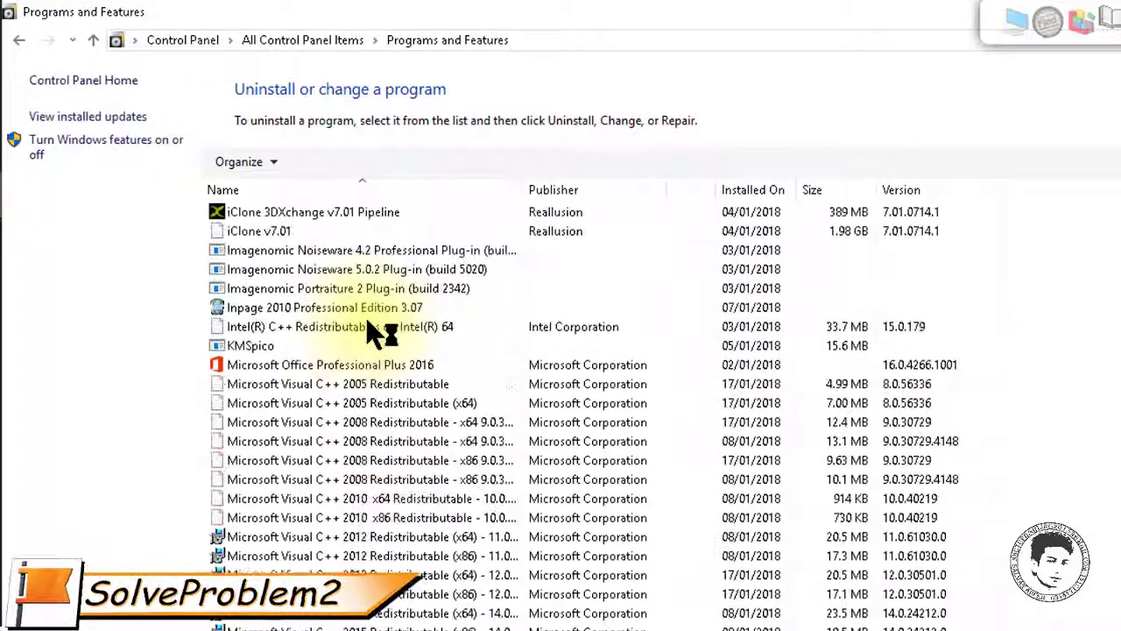
scroll(381, 332, "down", 3)
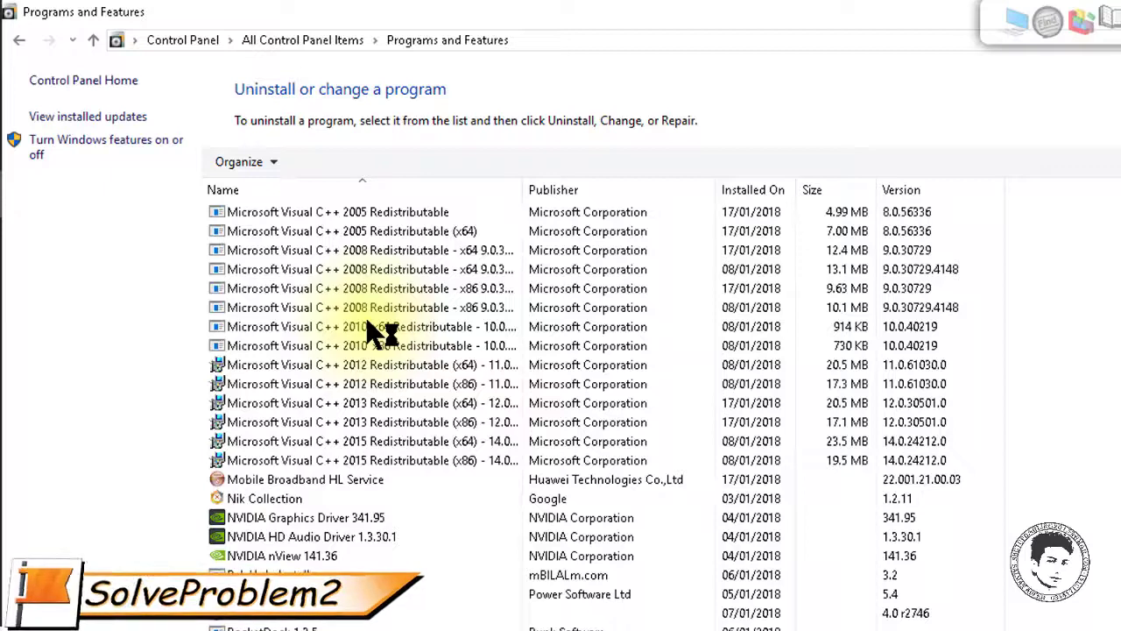
scroll(381, 333, "up", 7)
scroll(381, 333, "down", 2)
scroll(381, 333, "up", 2)
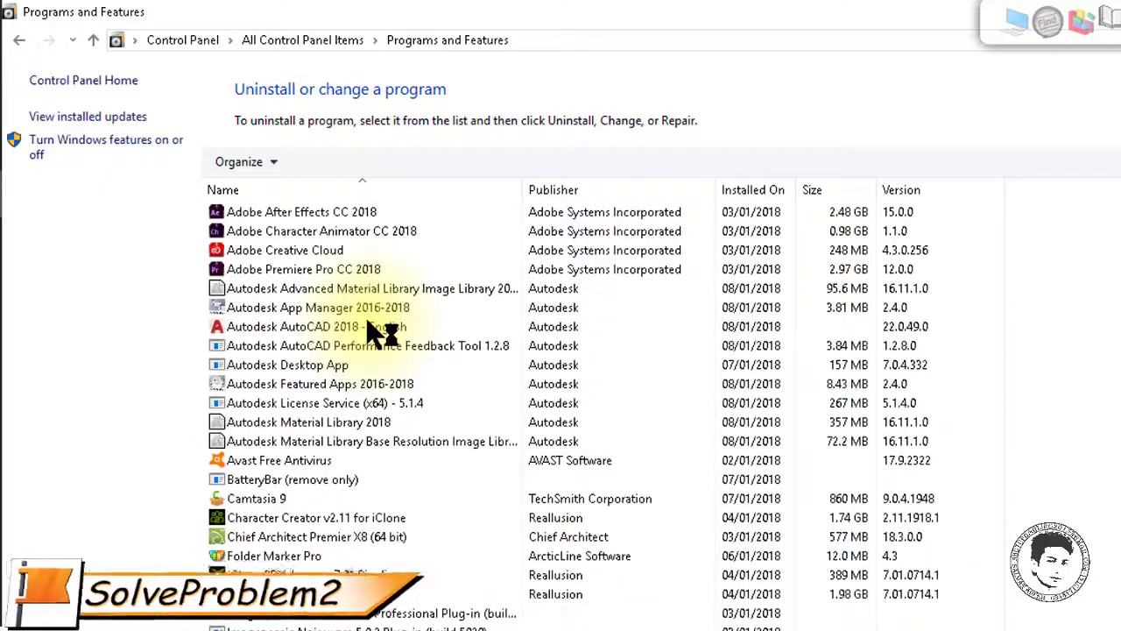
left_click(272, 440)
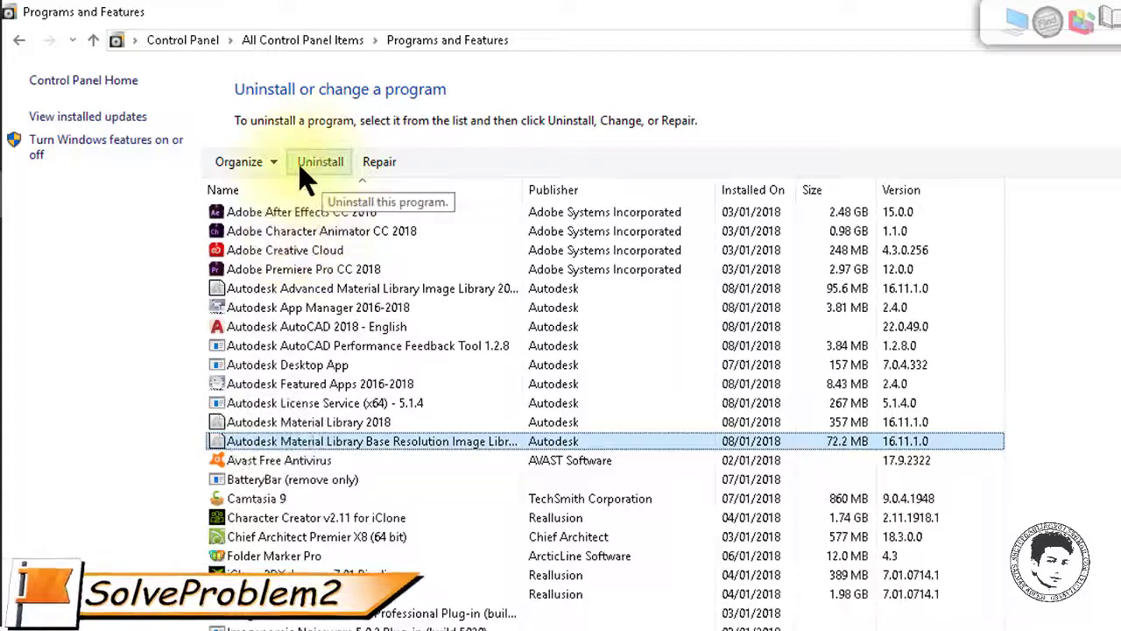
left_click(340, 365)
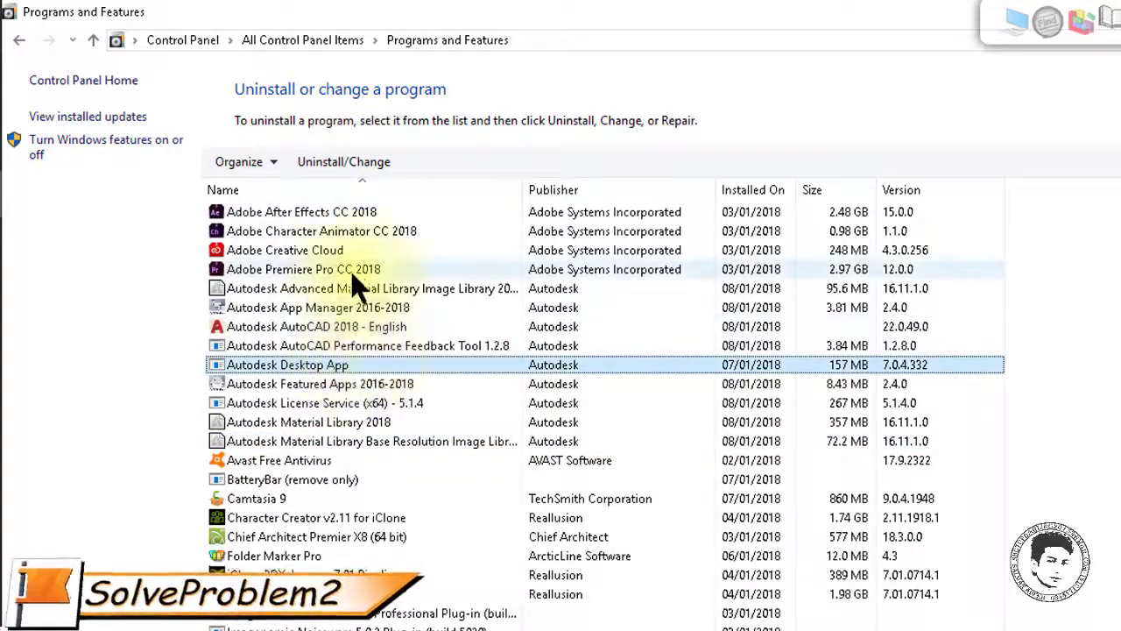
Examine the list for unneeded programs, selecting Autodesk Featured Apps 2016-2018 and Autodesk AutoCAD Performance Feedback Tool 1.2.8 as uninstall candidates
scroll(362, 284, "down", 2)
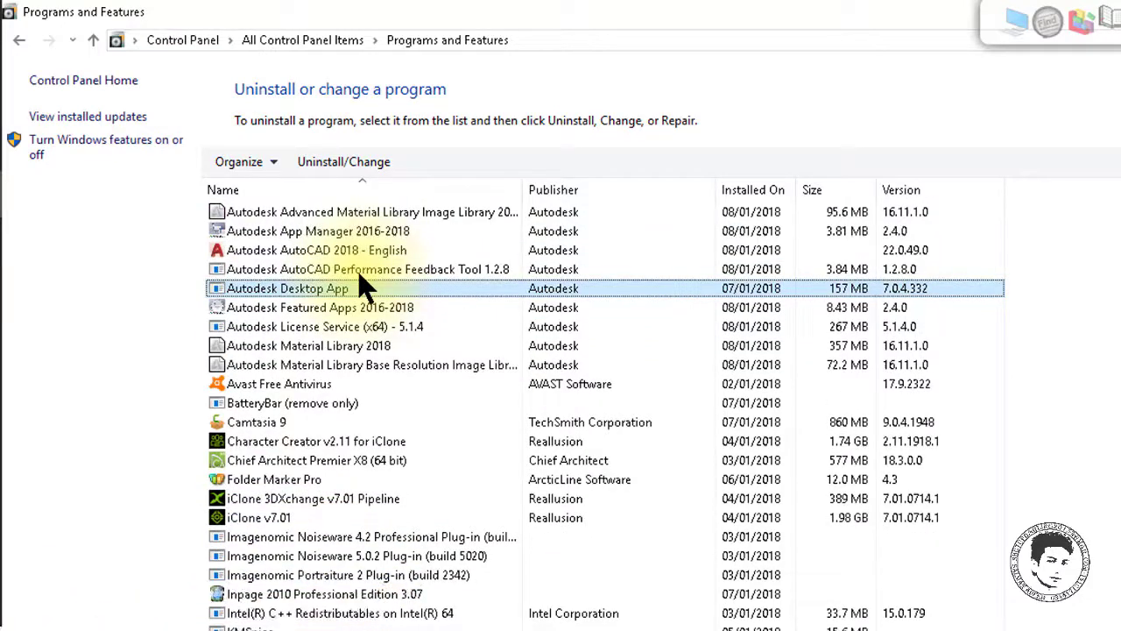
scroll(366, 285, "down", 4)
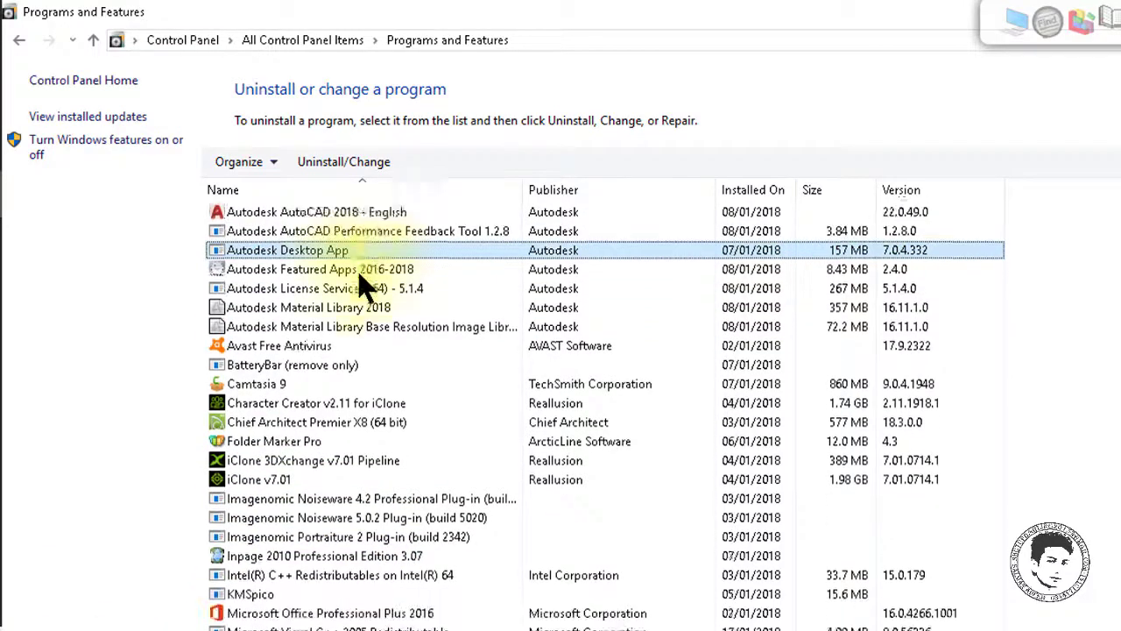
scroll(366, 285, "down", 2)
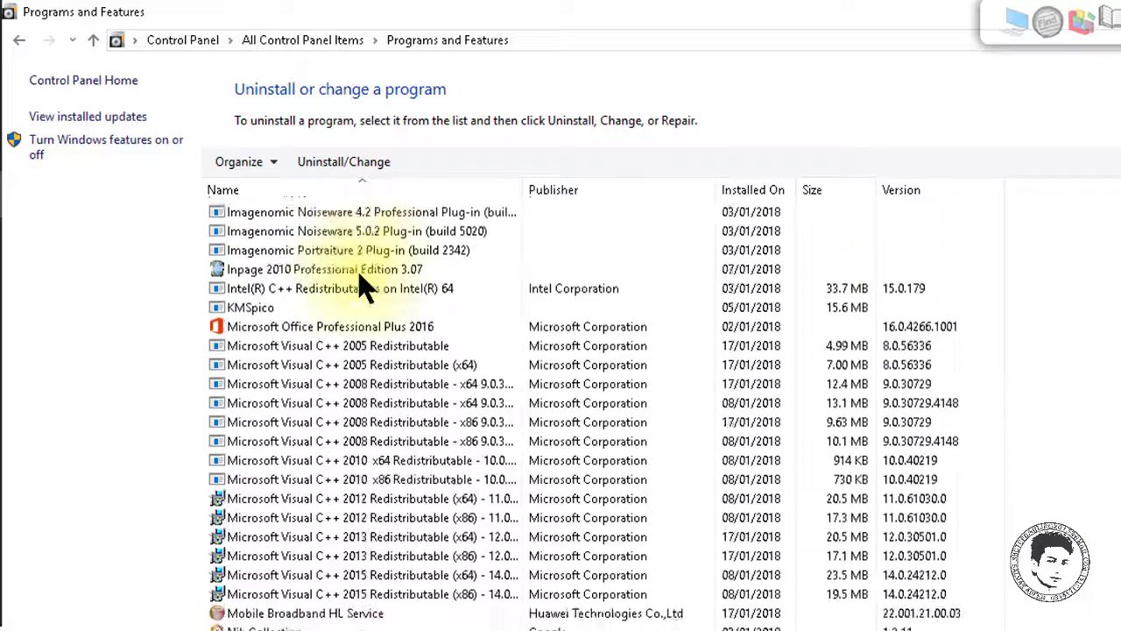
scroll(366, 285, "down", 1)
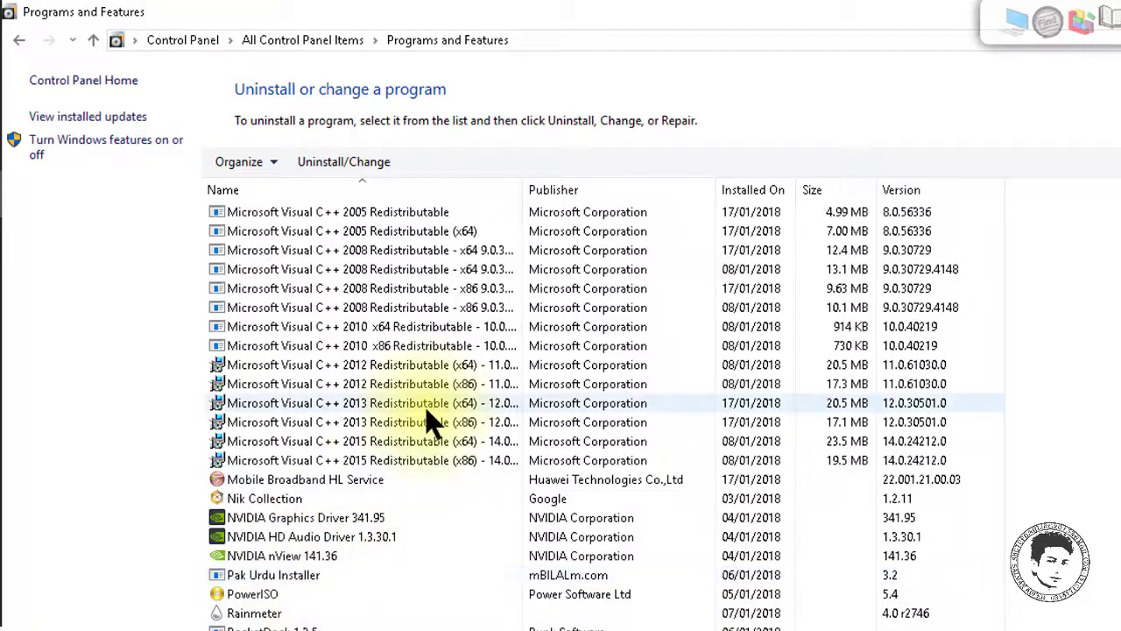
scroll(427, 420, "up", 10)
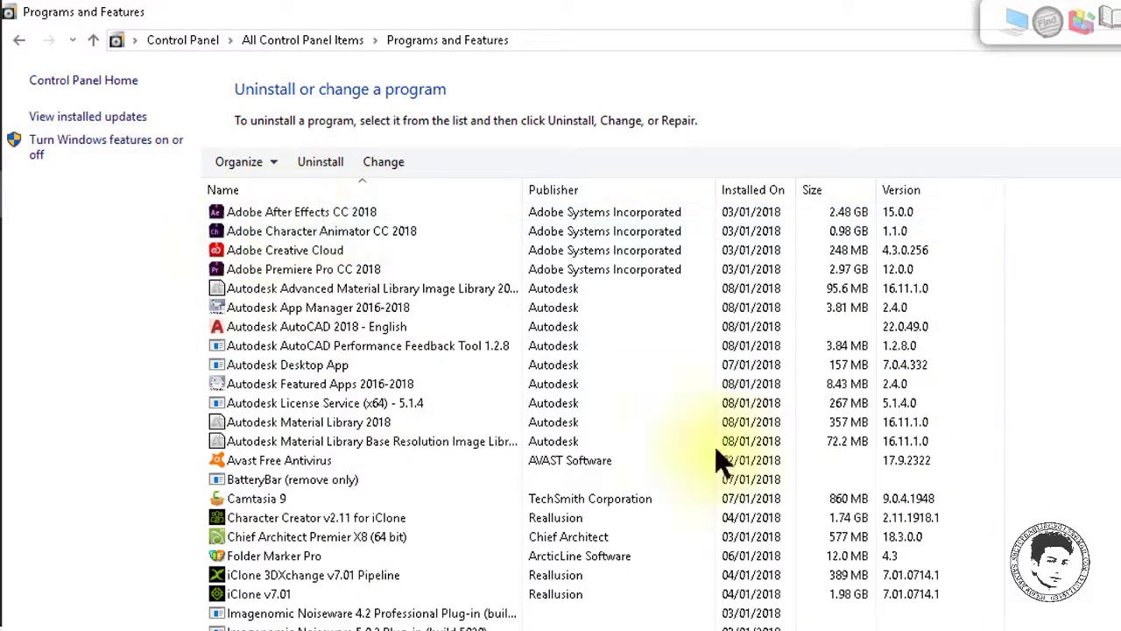
left_click(710, 479)
left_click(385, 387)
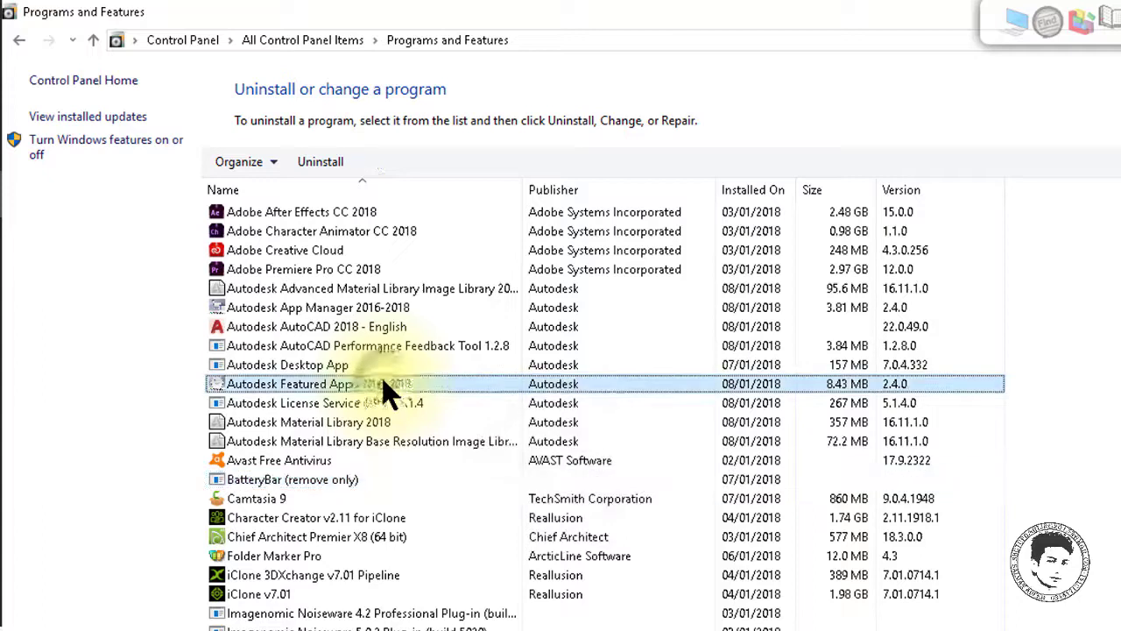
left_click(377, 347)
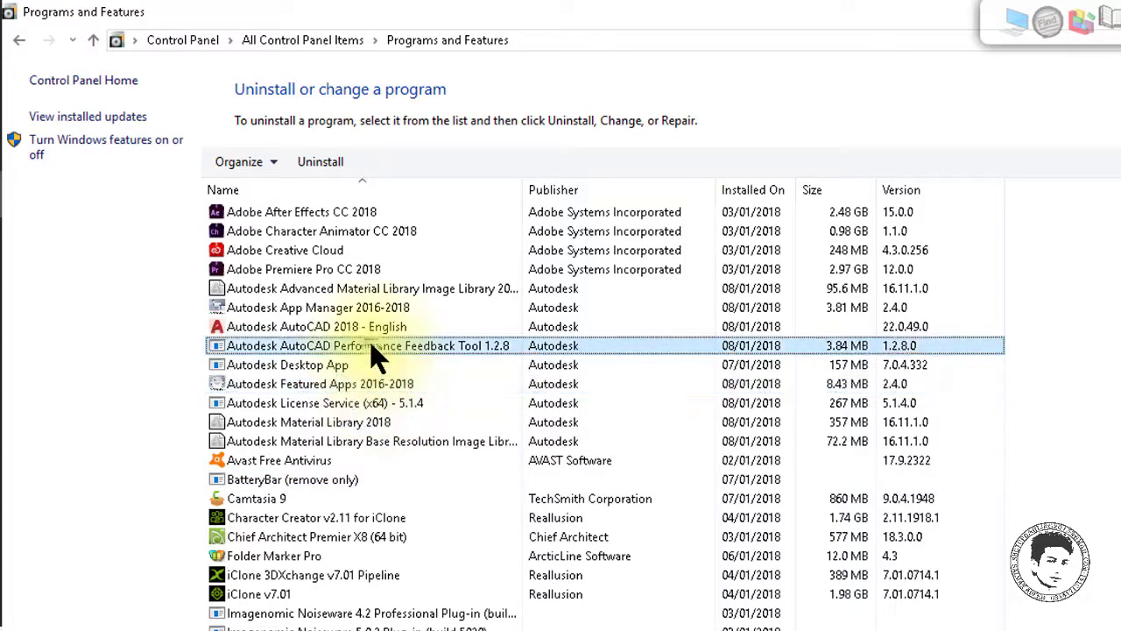
Select Character Creator v2.11 for iClone in the installed programs list as another program to consider for uninstalling
left_click(340, 519)
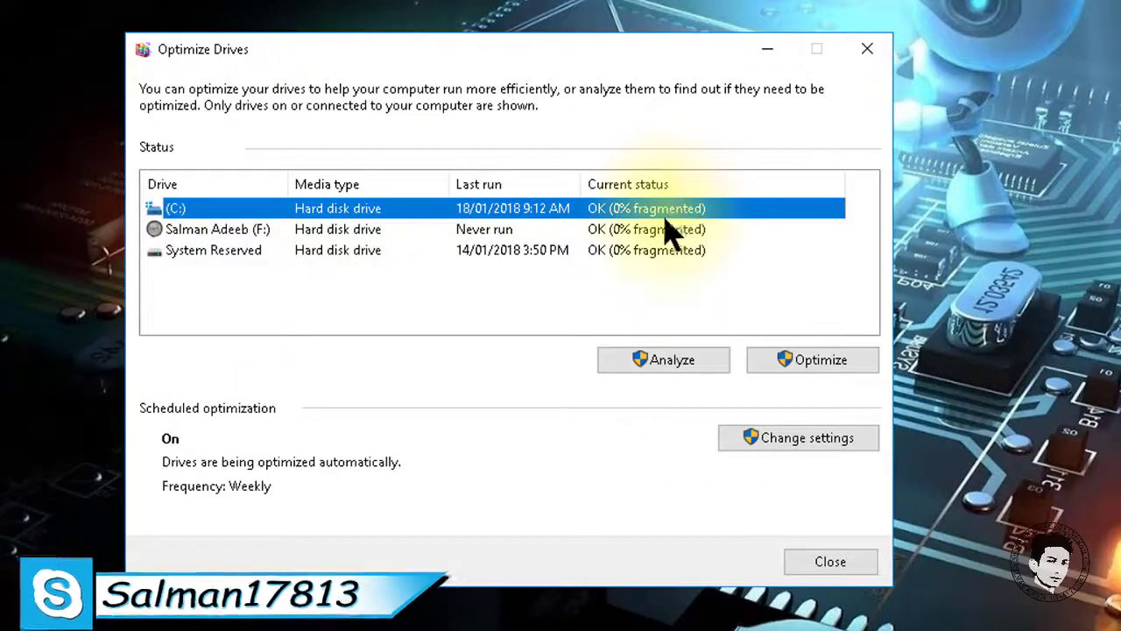
Check the fragmentation status of the F: and C: drives in Optimize Drives, close it, and refresh the desktop
left_click(632, 227)
left_click(615, 210)
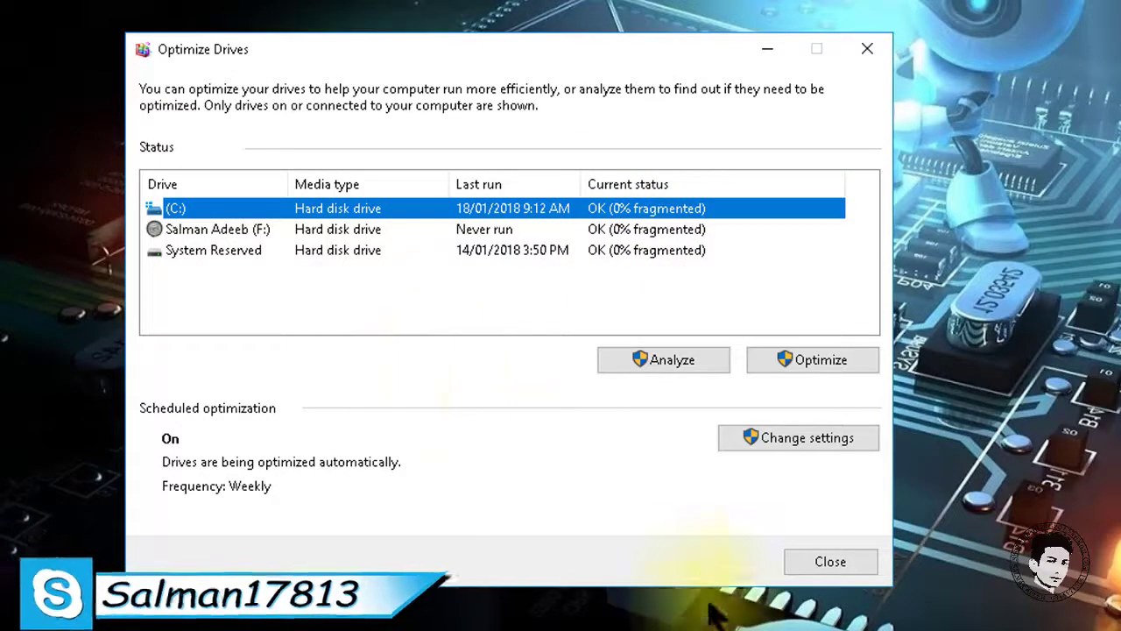
left_click(830, 564)
left_click(267, 202)
right_click(268, 202)
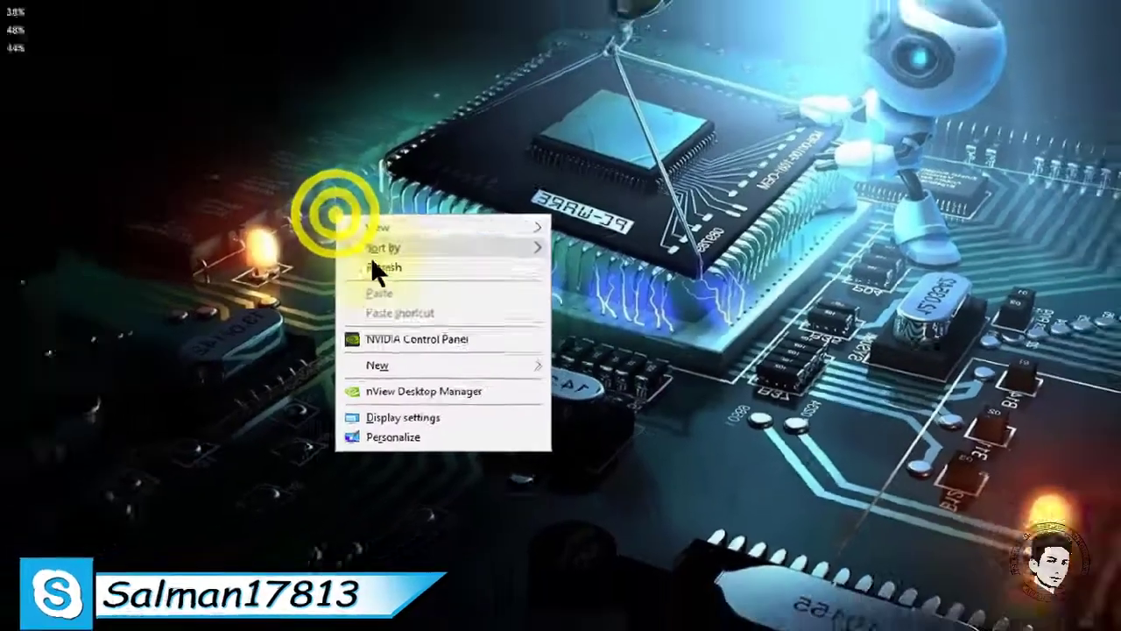
left_click(376, 263)
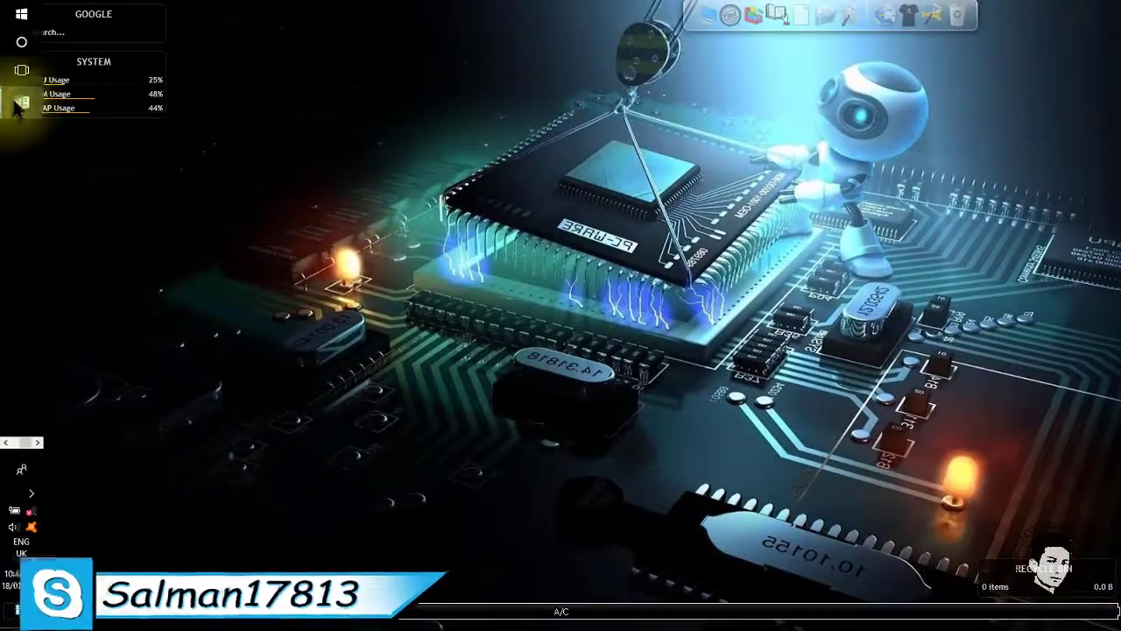
Switch to the Word document, highlight the Temporary File item in the speed-up list, and minimize the document
left_click(22, 103)
left_click(263, 447)
left_click_drag(263, 447, 99, 446)
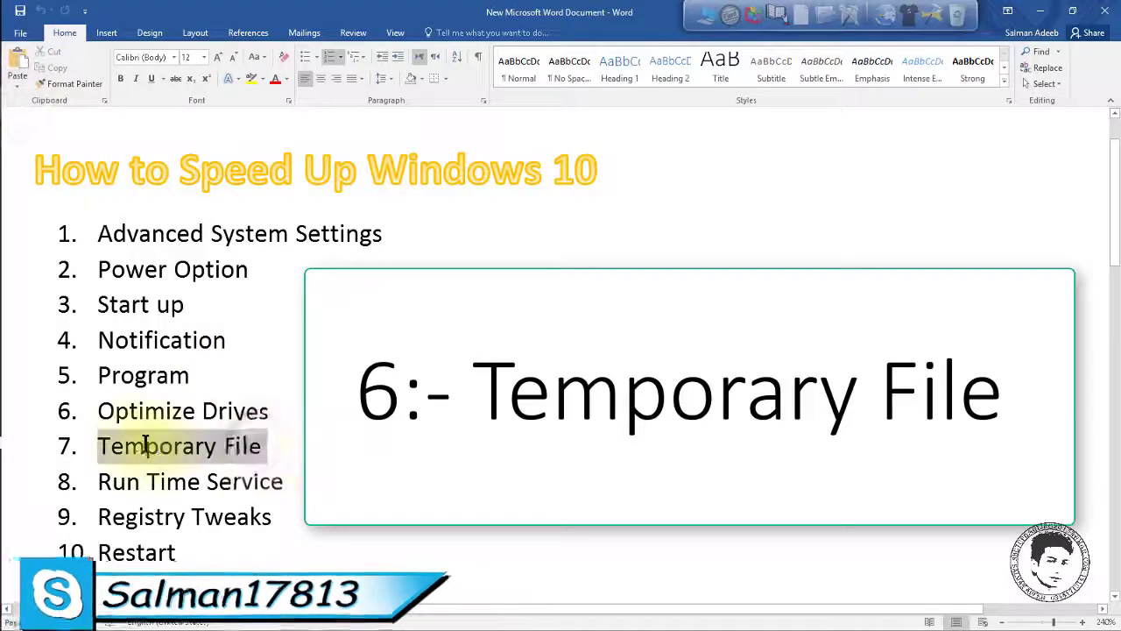
left_click(200, 448)
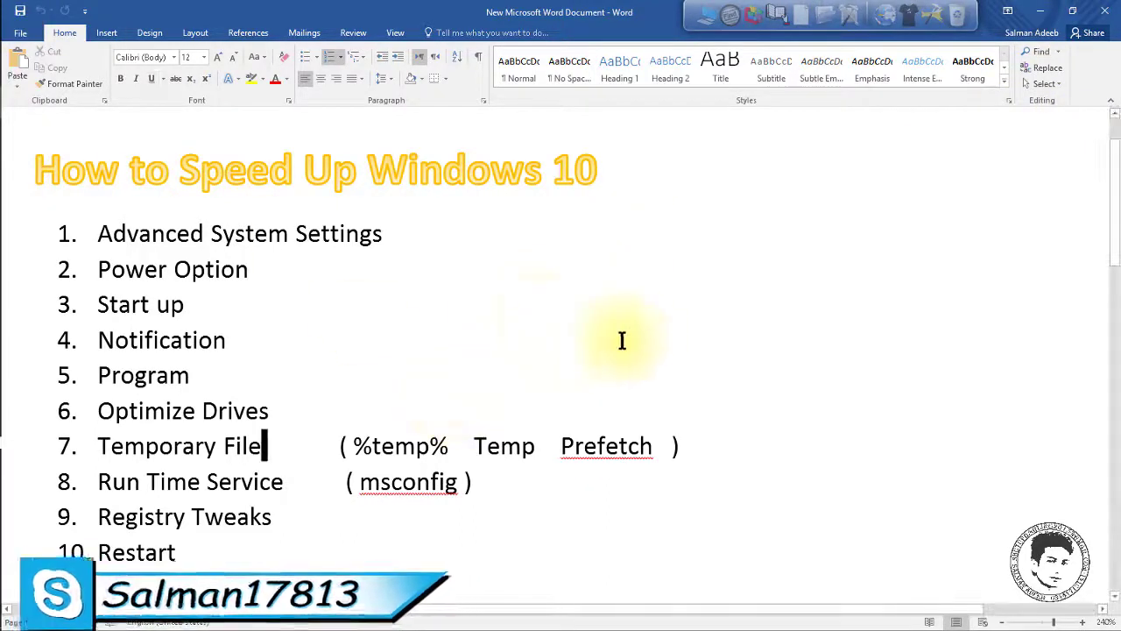
left_click(1042, 10)
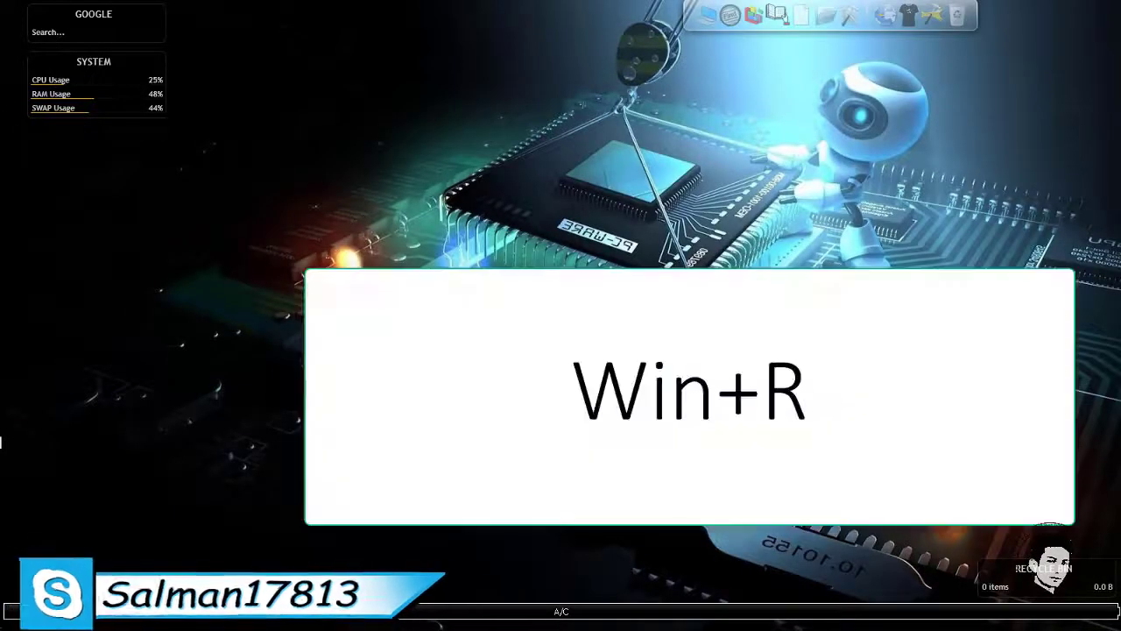
Highlight %temp% in the Word checklist, minimize the document, and run %temp% to open the user's temporary files folder
key("super+r")
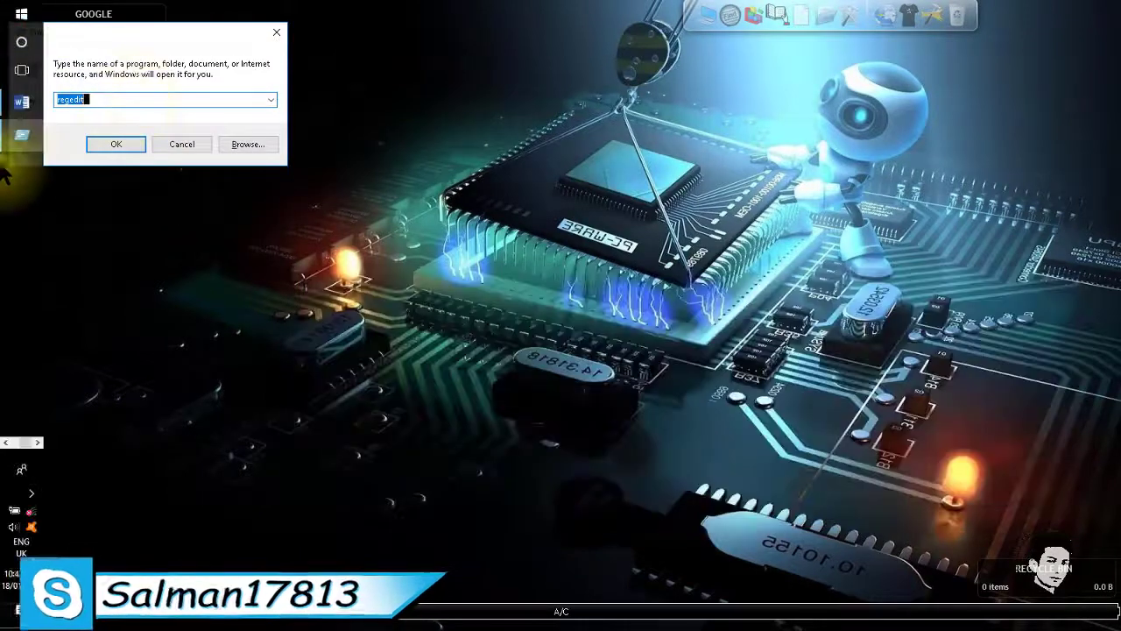
left_click(20, 104)
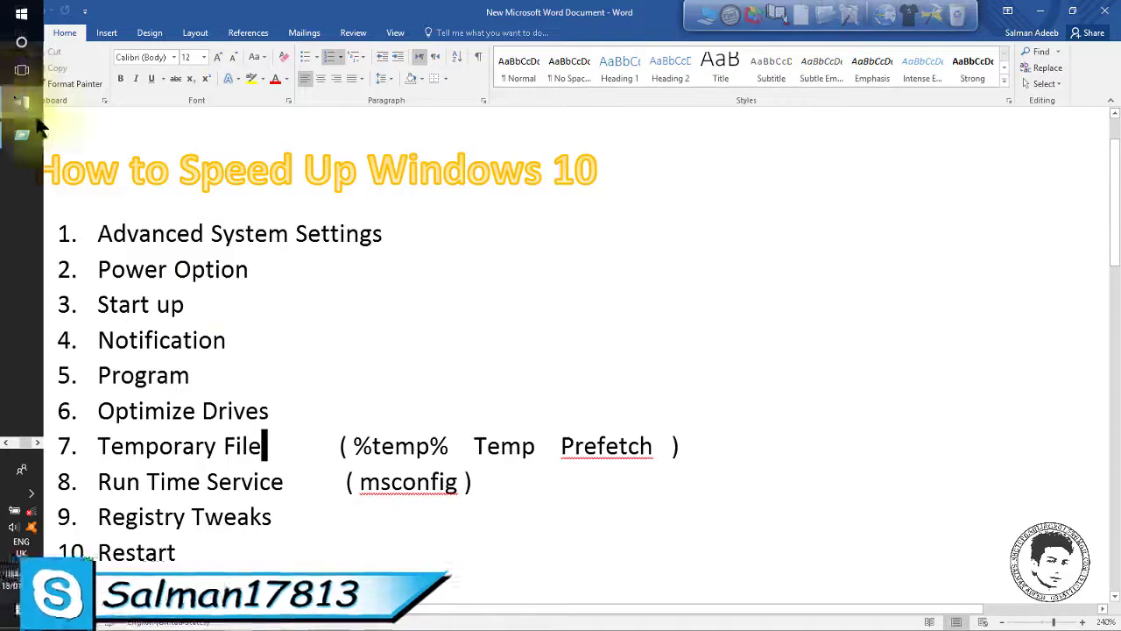
left_click_drag(354, 446, 451, 446)
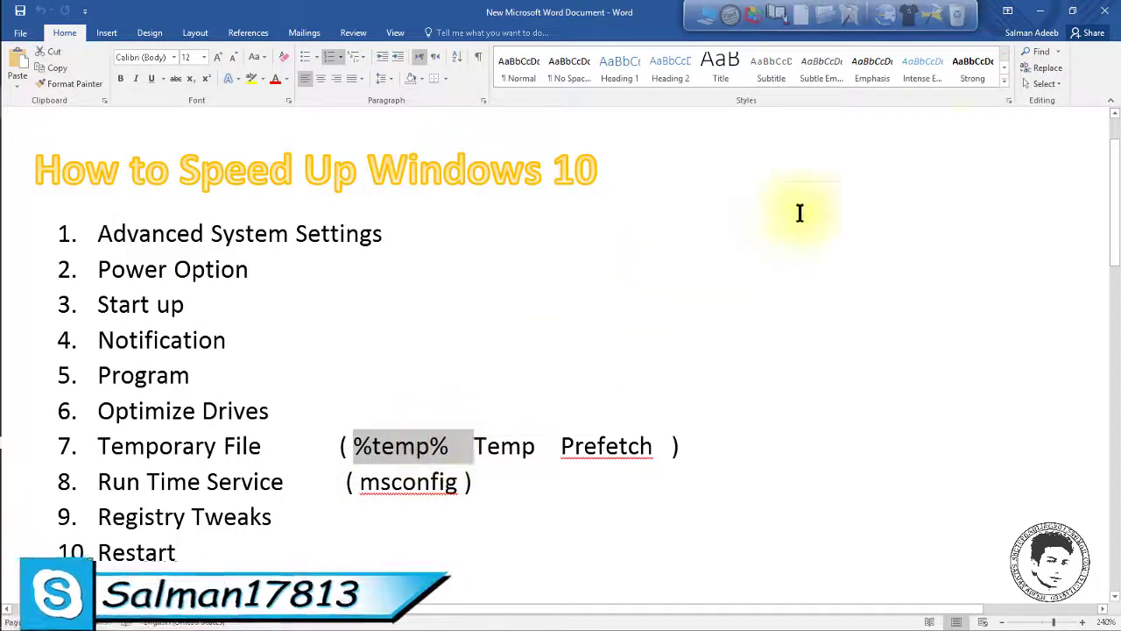
left_click(1049, 9)
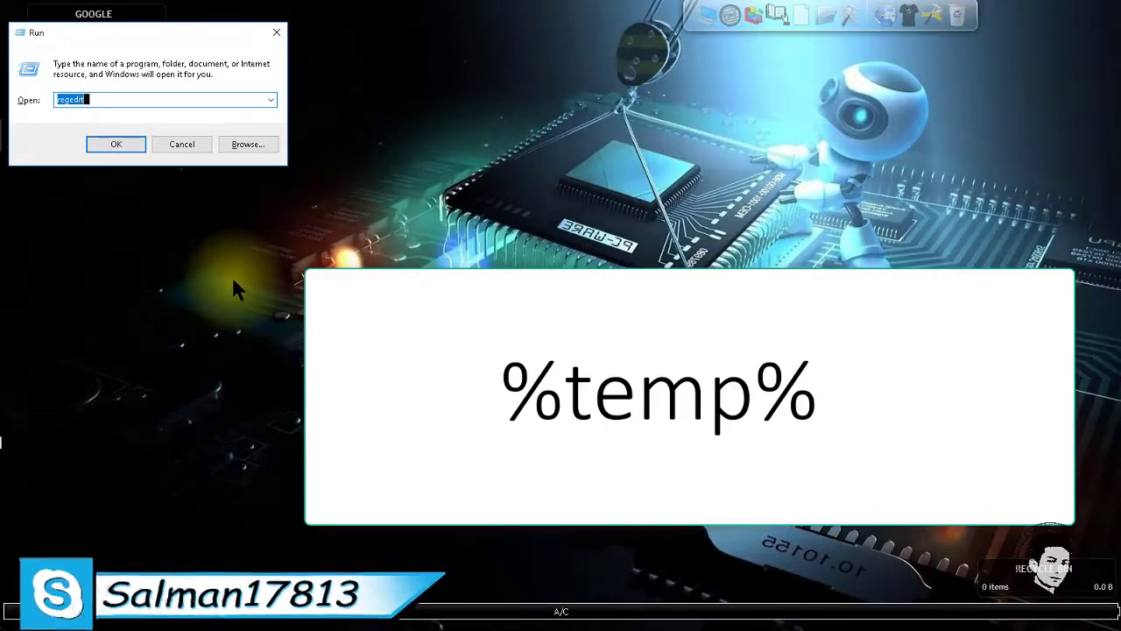
type("%temp%")
key("Return")
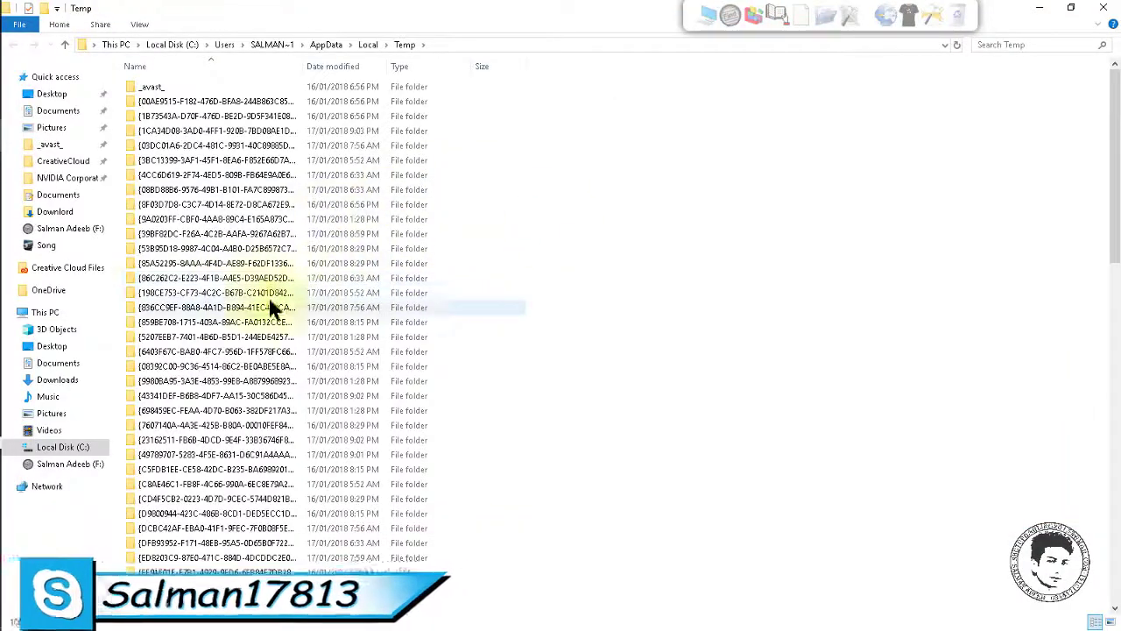
Delete everything in the user's Temp folder, skip the items in use, and close the folder
scroll(263, 297, "down", 15)
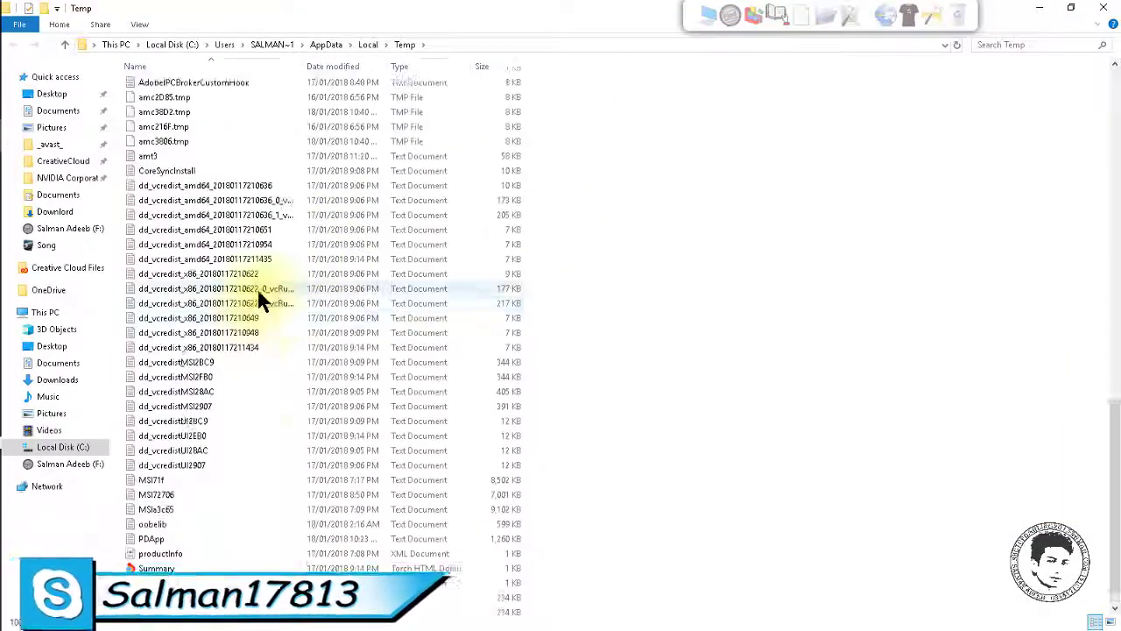
scroll(259, 295, "up", 15)
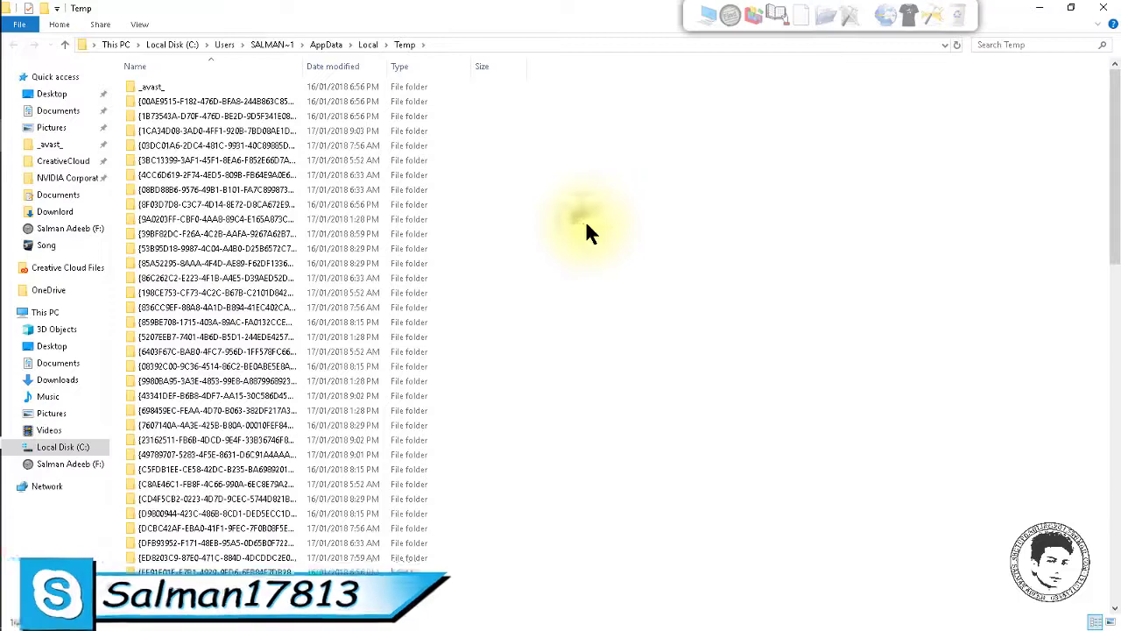
key("ctrl+a")
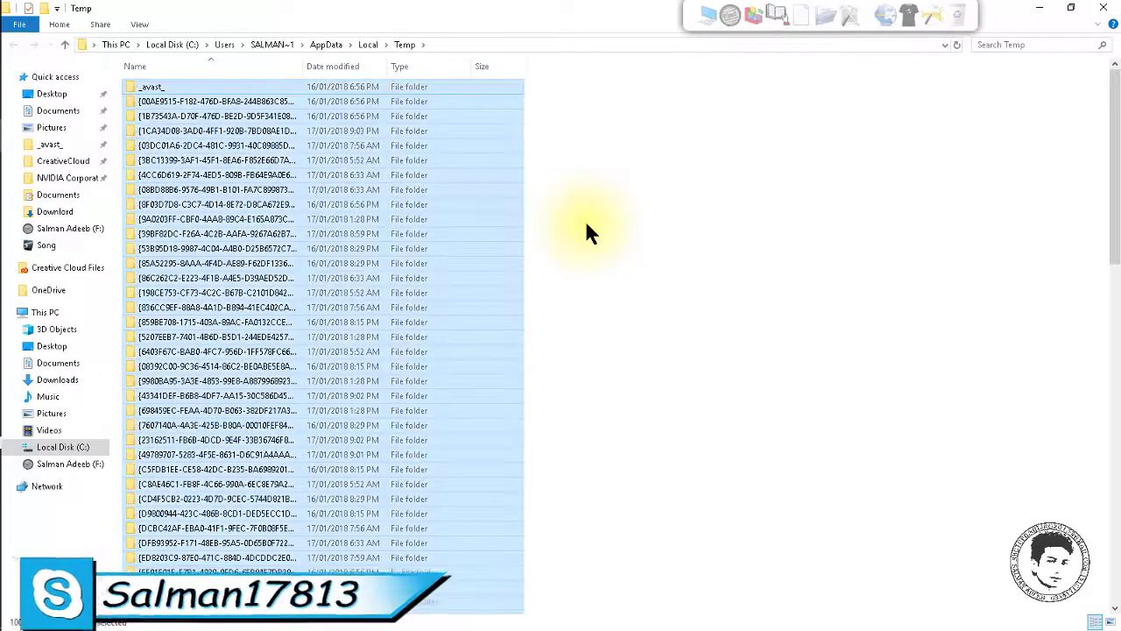
key("Delete")
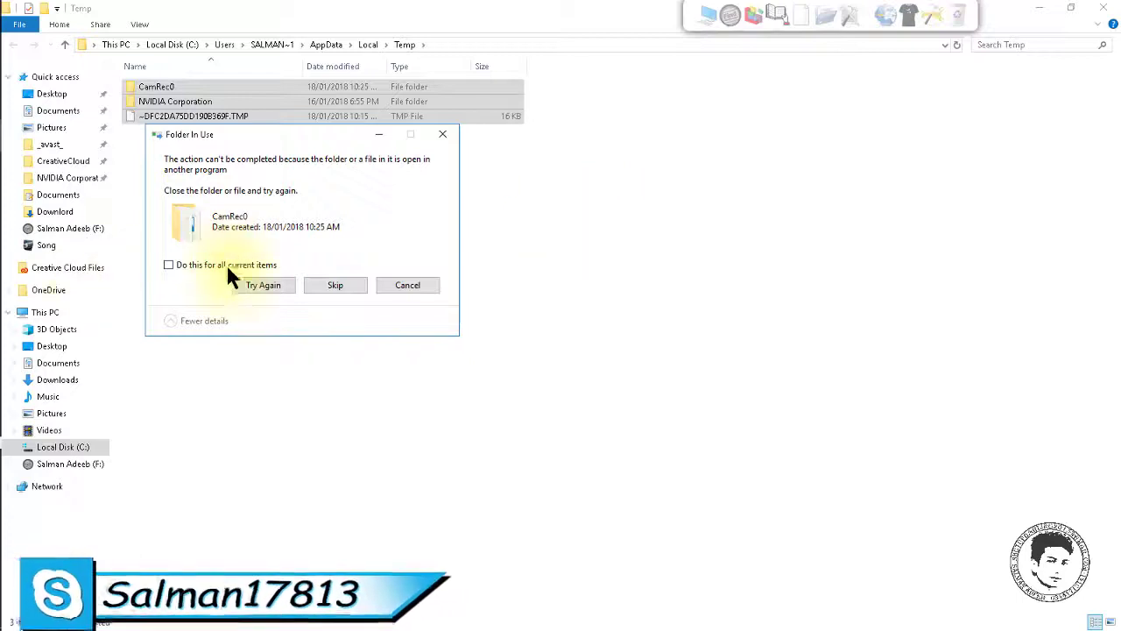
left_click(204, 263)
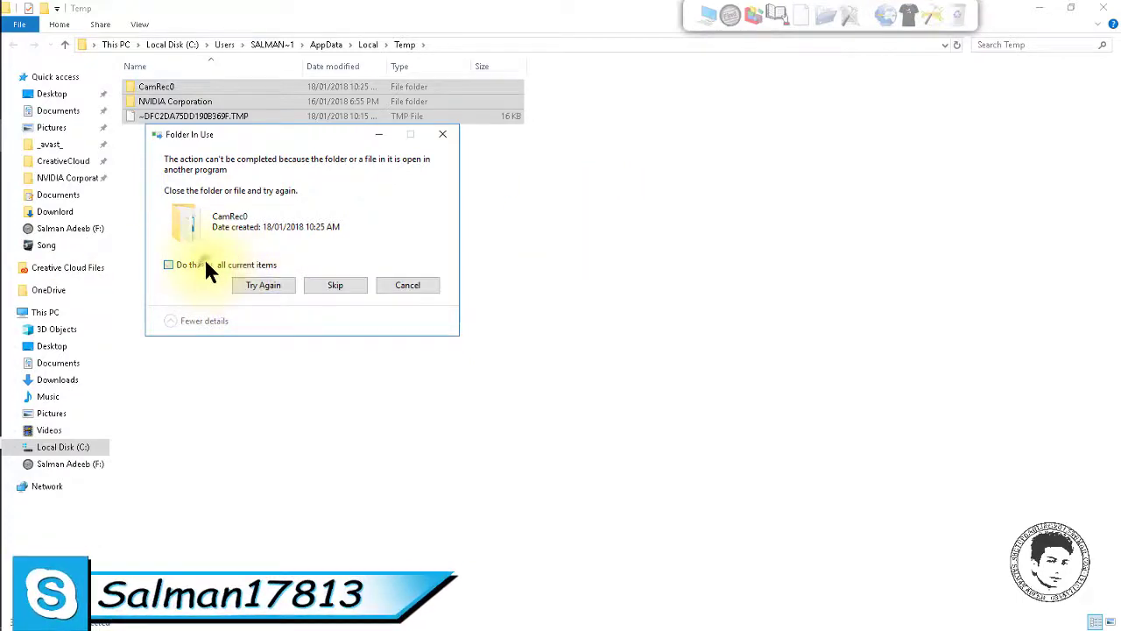
left_click(342, 287)
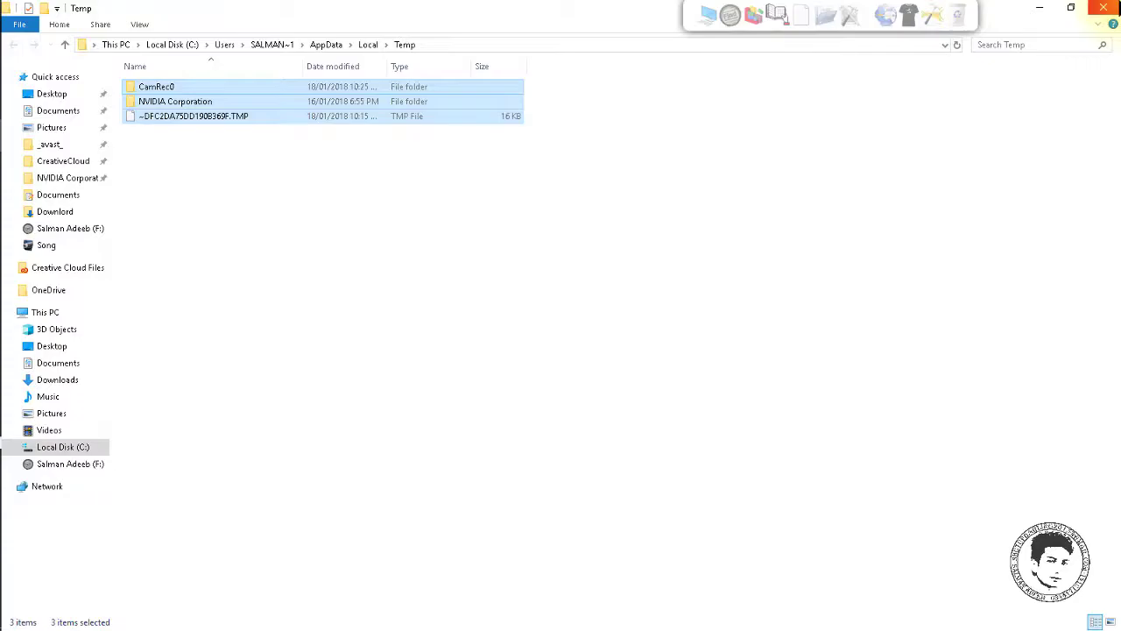
left_click(1104, 8)
Refresh the desktop and look at the deleted temporary files in the Recycle Bin
right_click(396, 226)
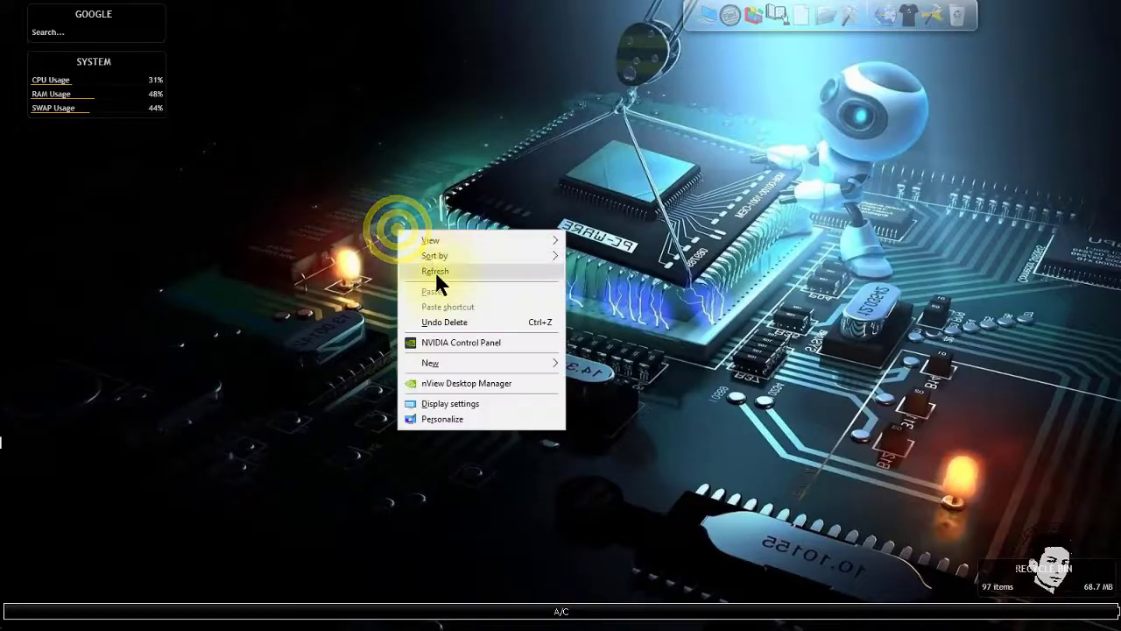
left_click(435, 270)
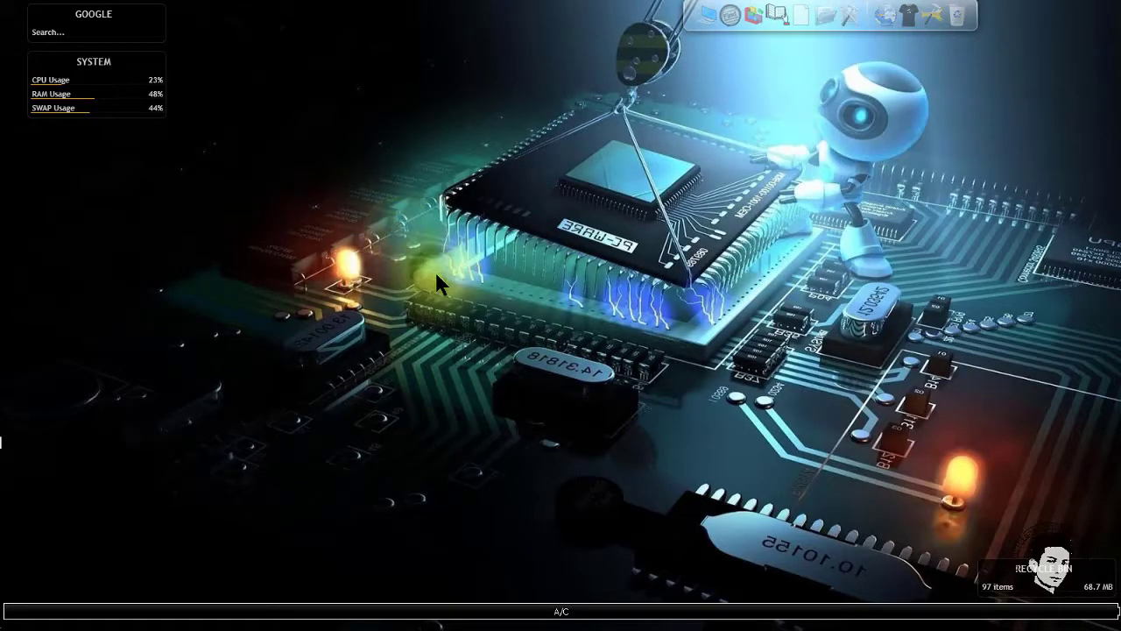
left_click(955, 19)
left_click(615, 314)
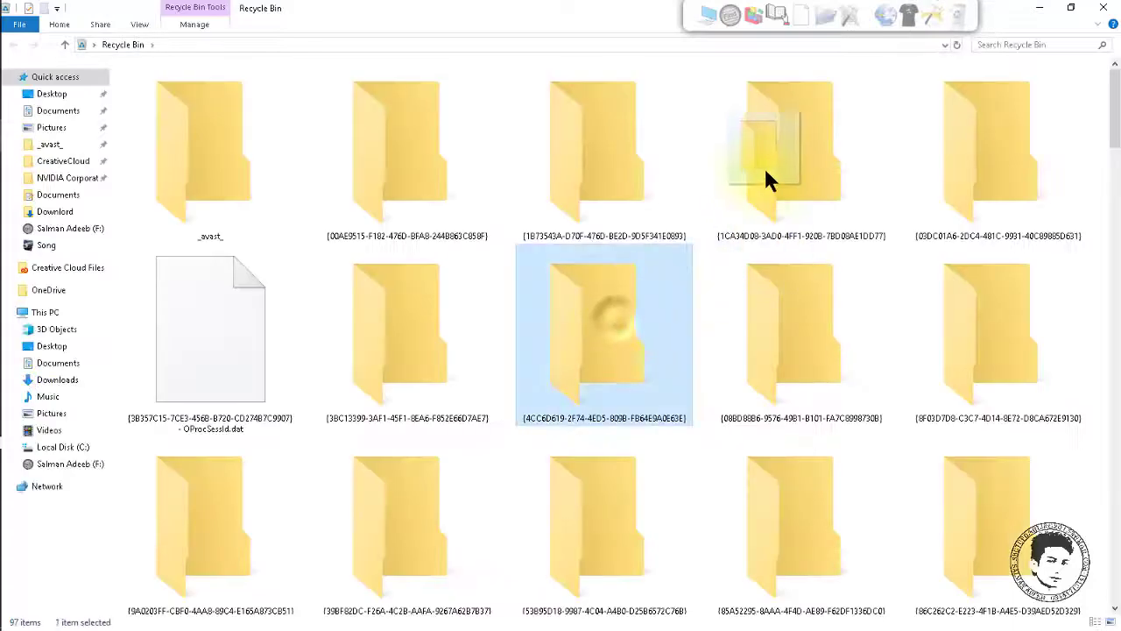
left_click_drag(764, 166, 701, 249)
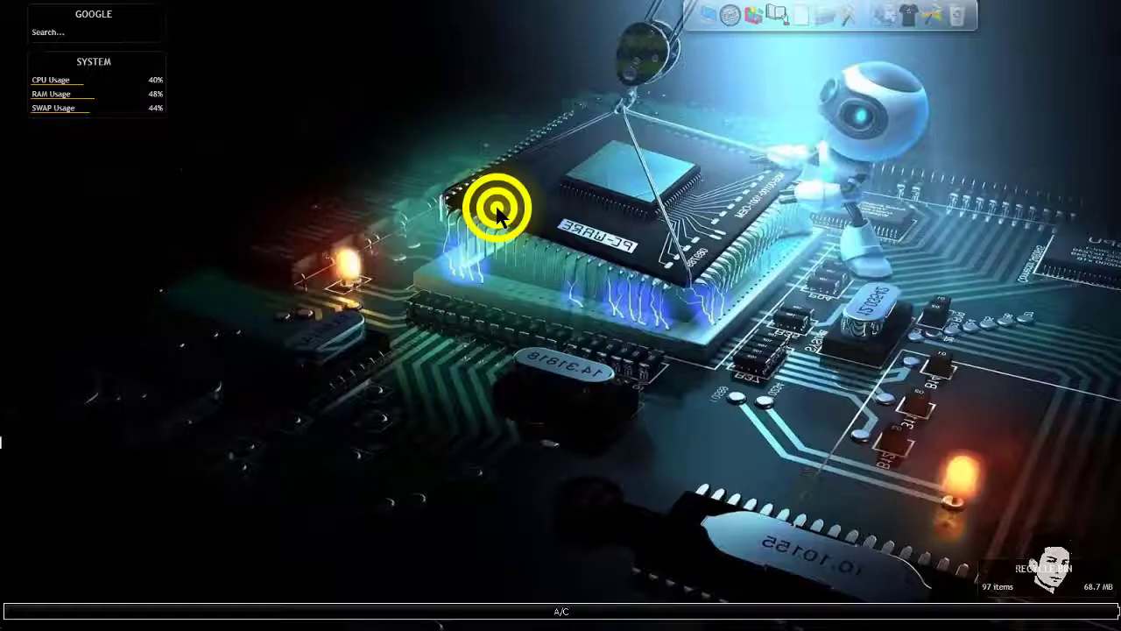
right_click(490, 204)
left_click(540, 249)
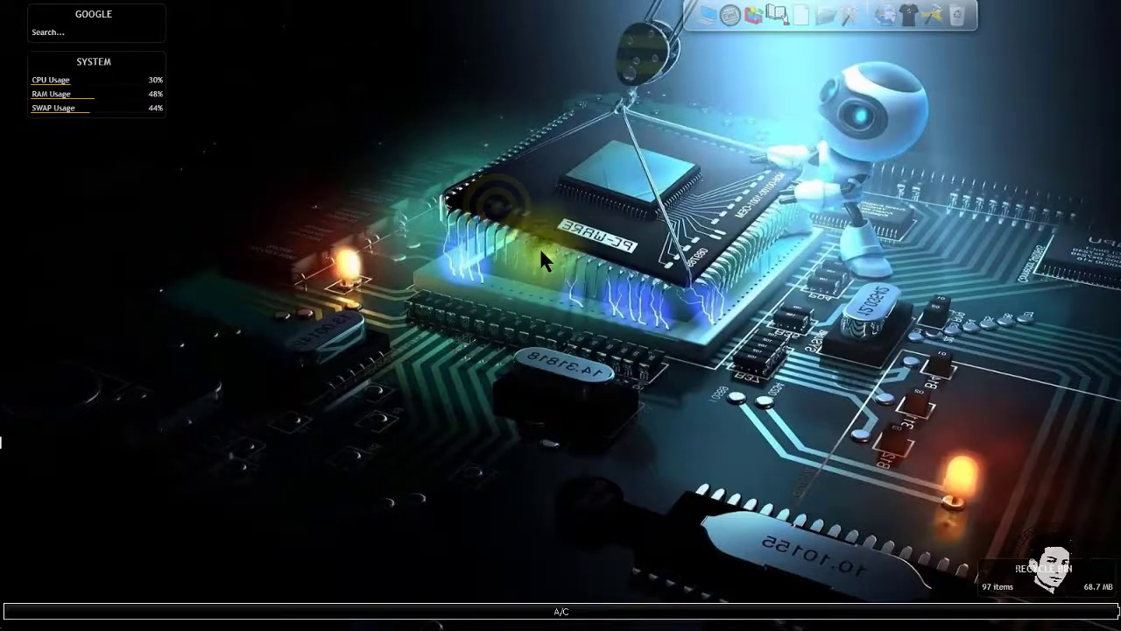
Return to the Word checklist, highlight Temp beside the Temporary File item, and minimize the document
mouse_move(2, 175)
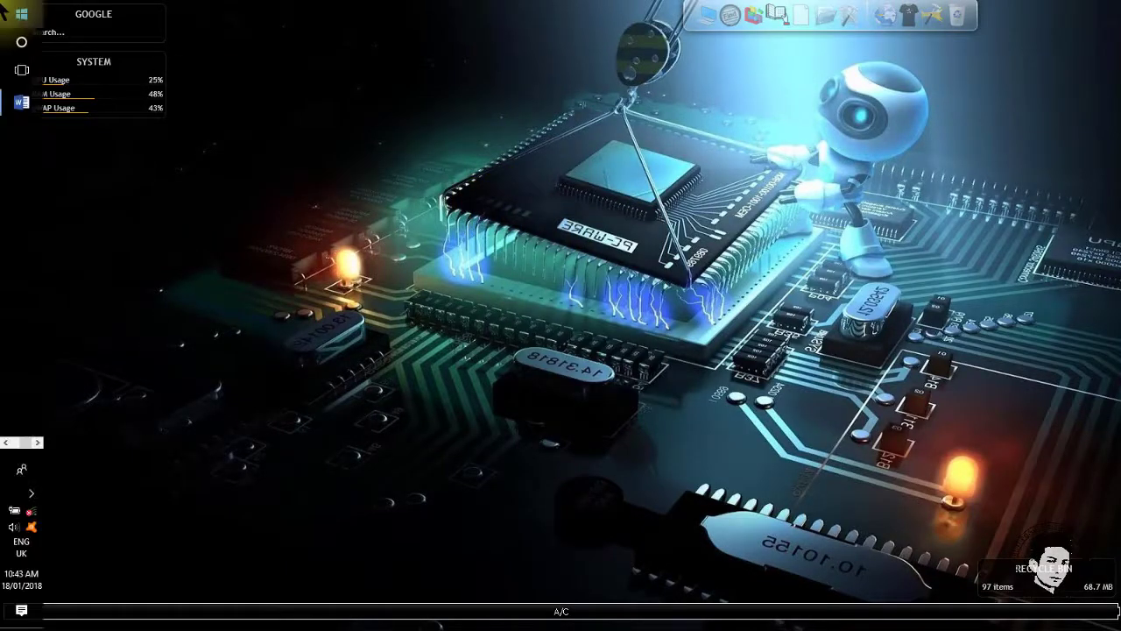
left_click(11, 103)
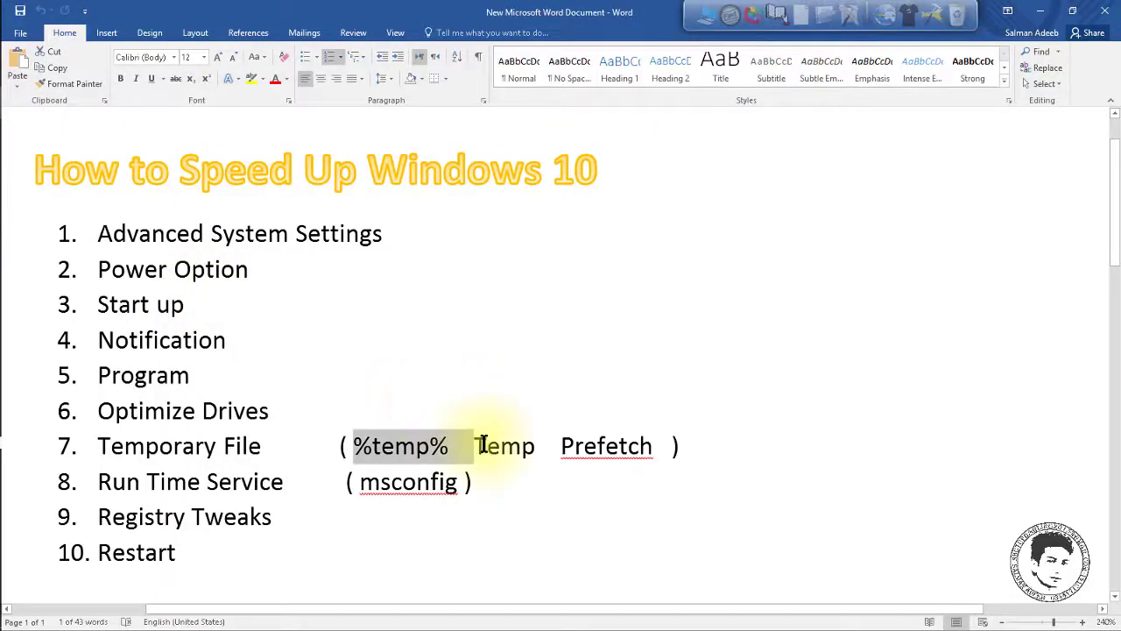
left_click_drag(477, 447, 531, 449)
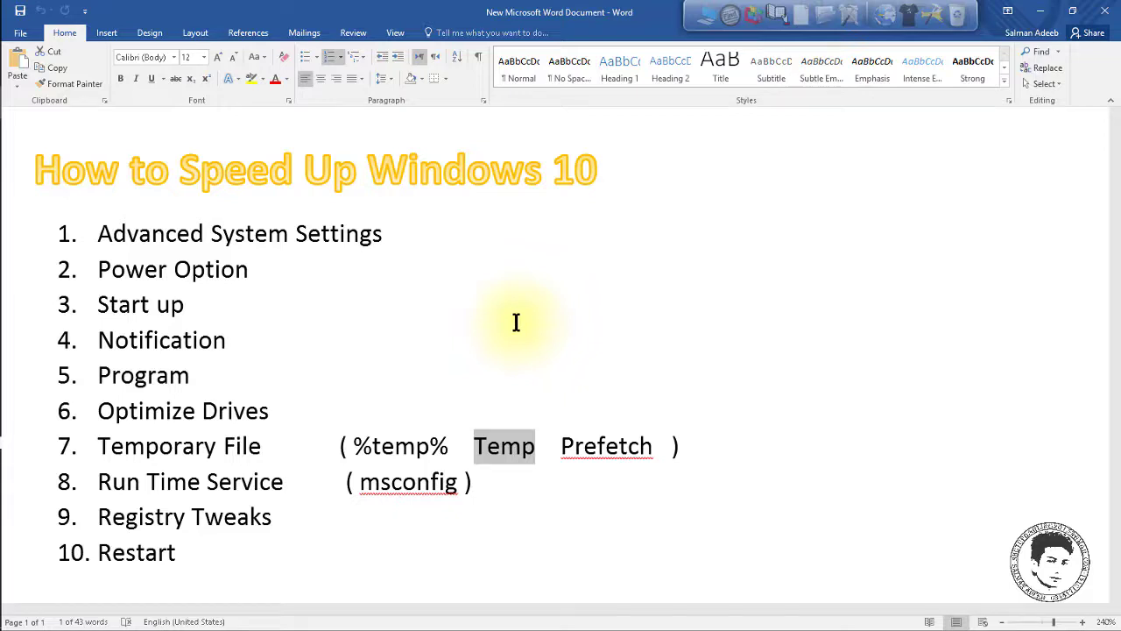
left_click(1041, 12)
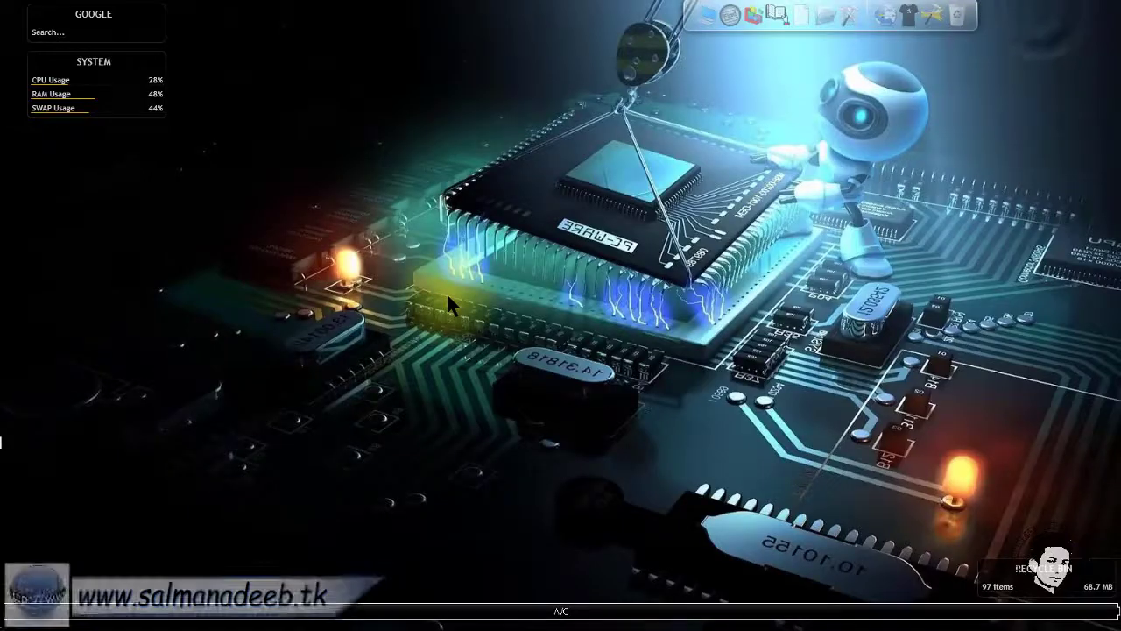
Open the Windows Temp folder by running the temp command from the Run dialog
key("super+r")
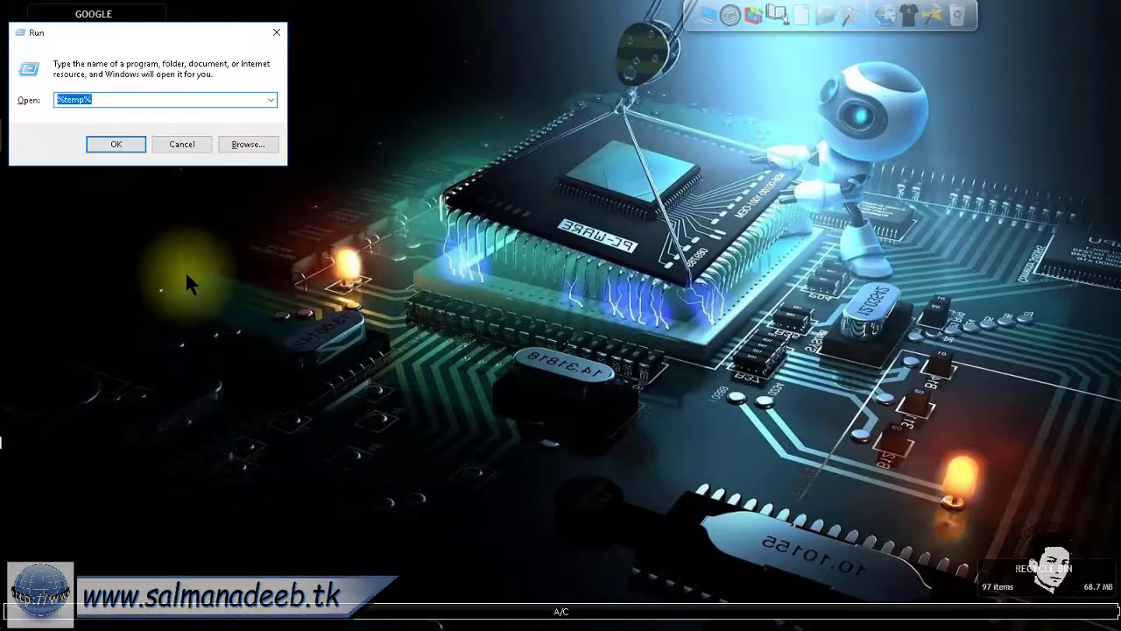
type("%temp%")
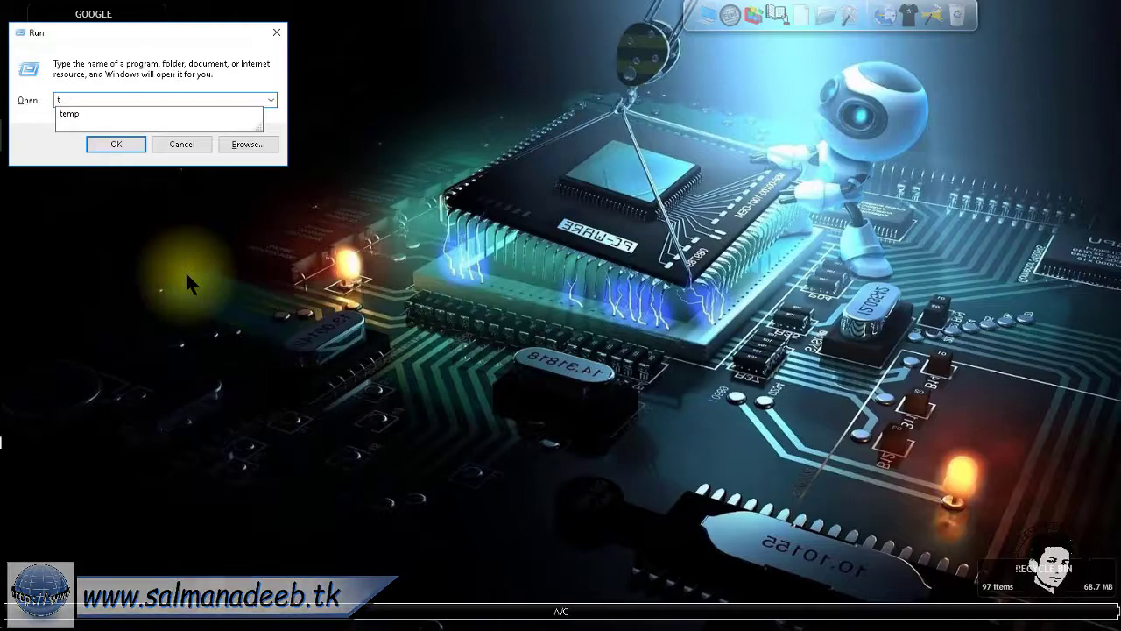
key("Return")
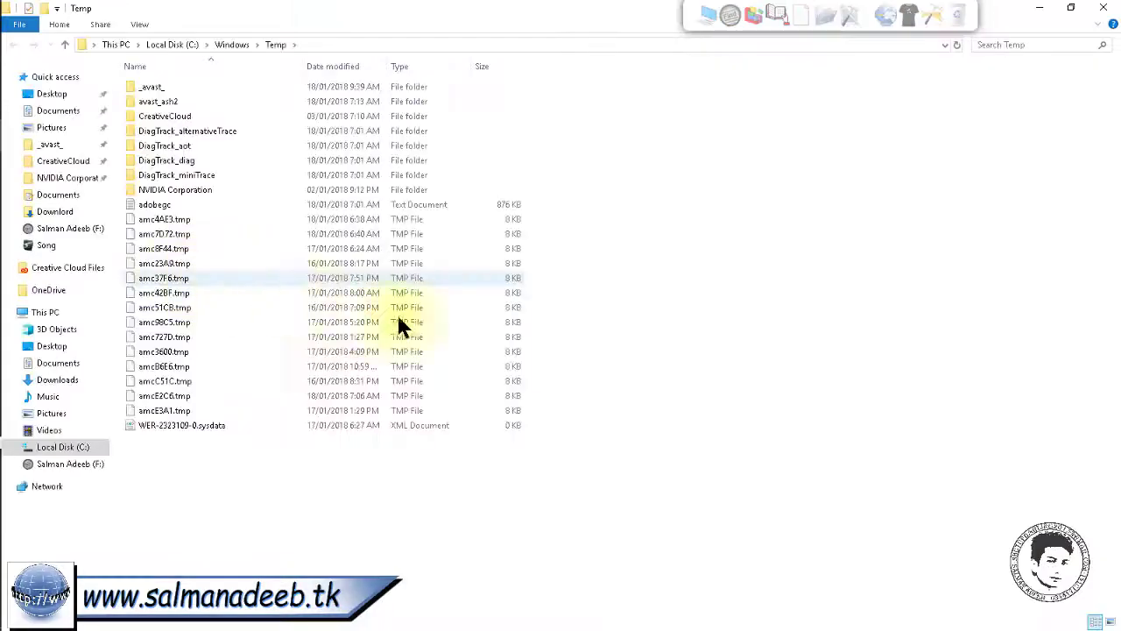
Delete everything in the Windows Temp folder, skipping in-use items and granting administrator permission for all protected ones, and return to the desktop
left_click_drag(265, 508, 170, 84)
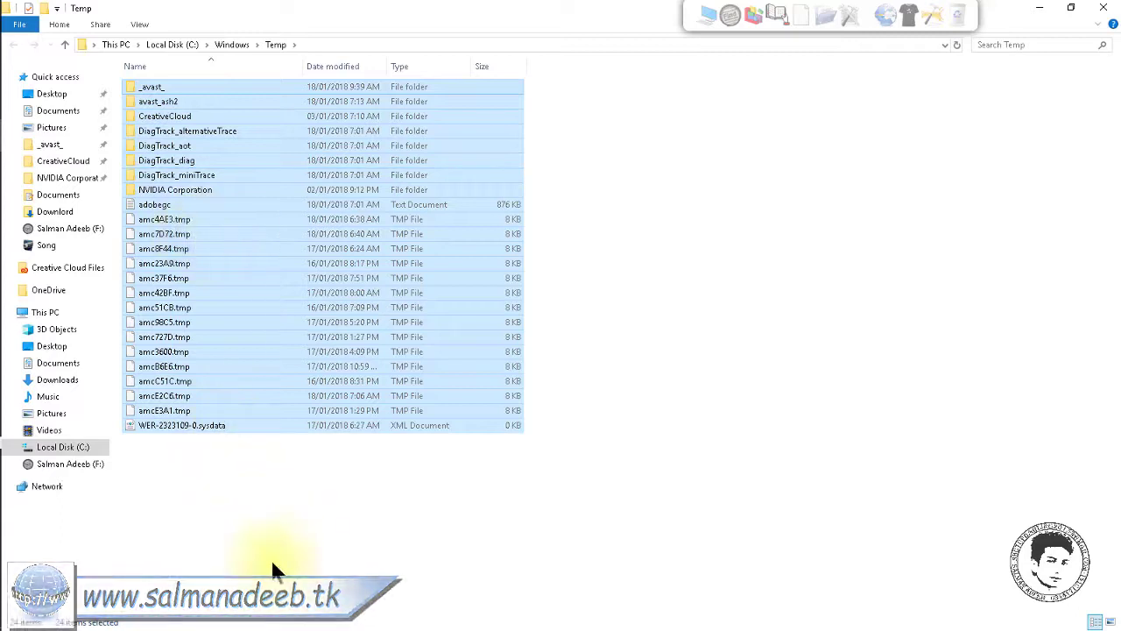
key("Delete")
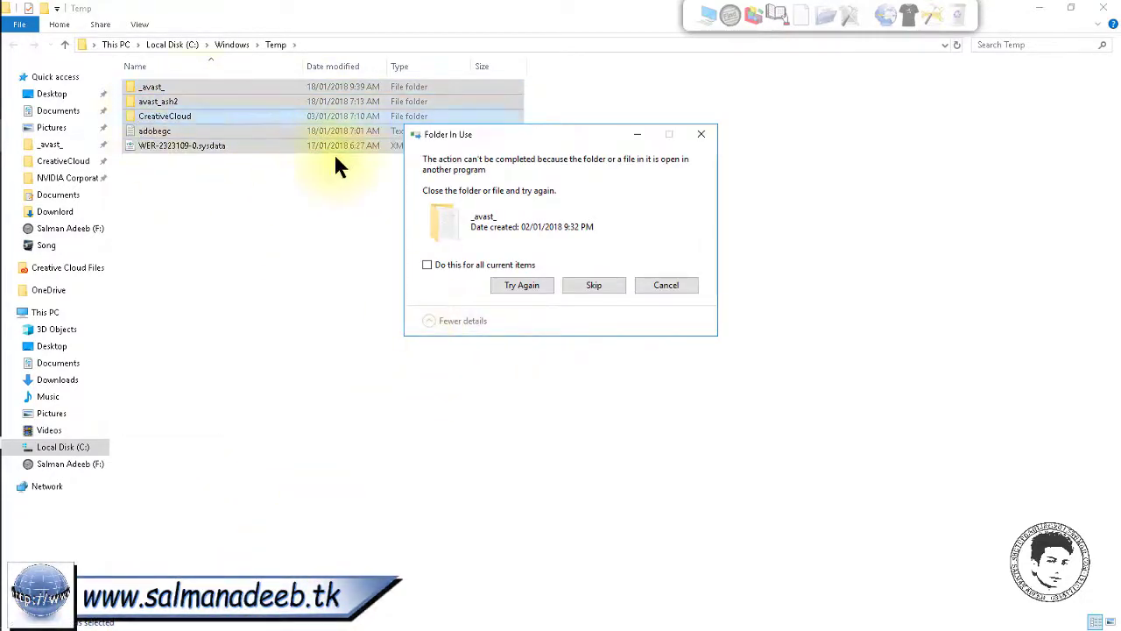
left_click(448, 260)
left_click(599, 284)
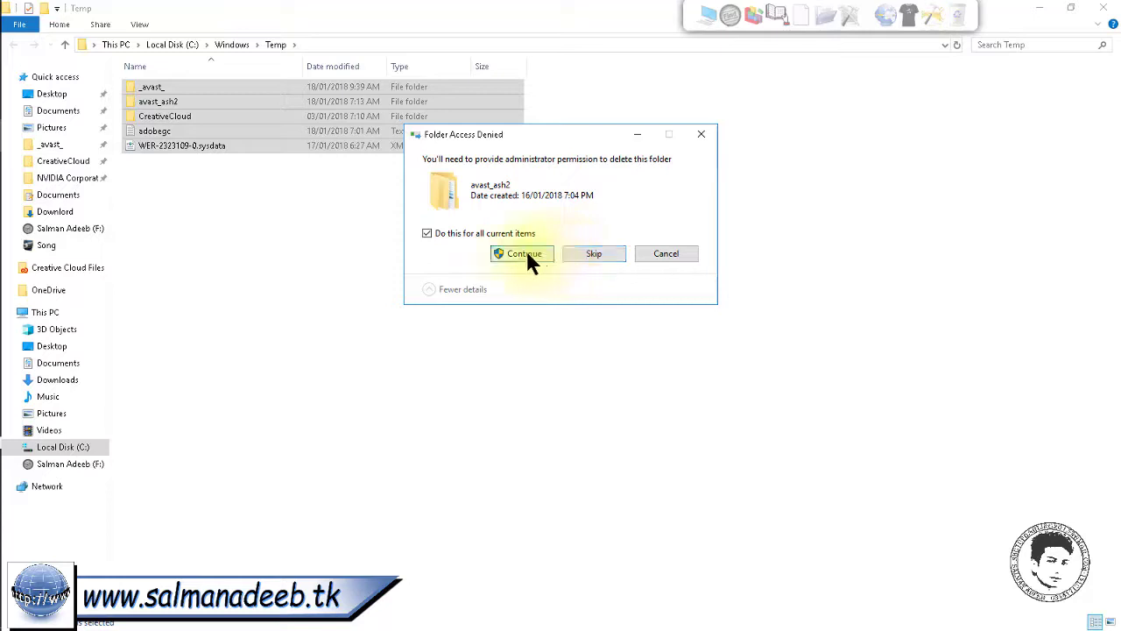
left_click(527, 257)
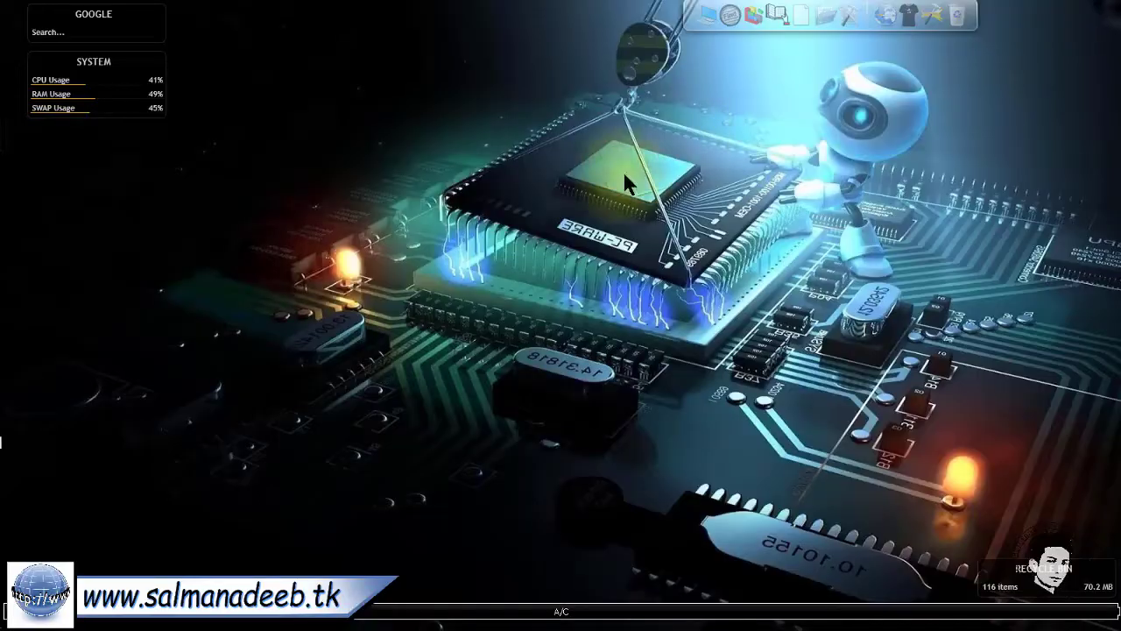
left_click(623, 176)
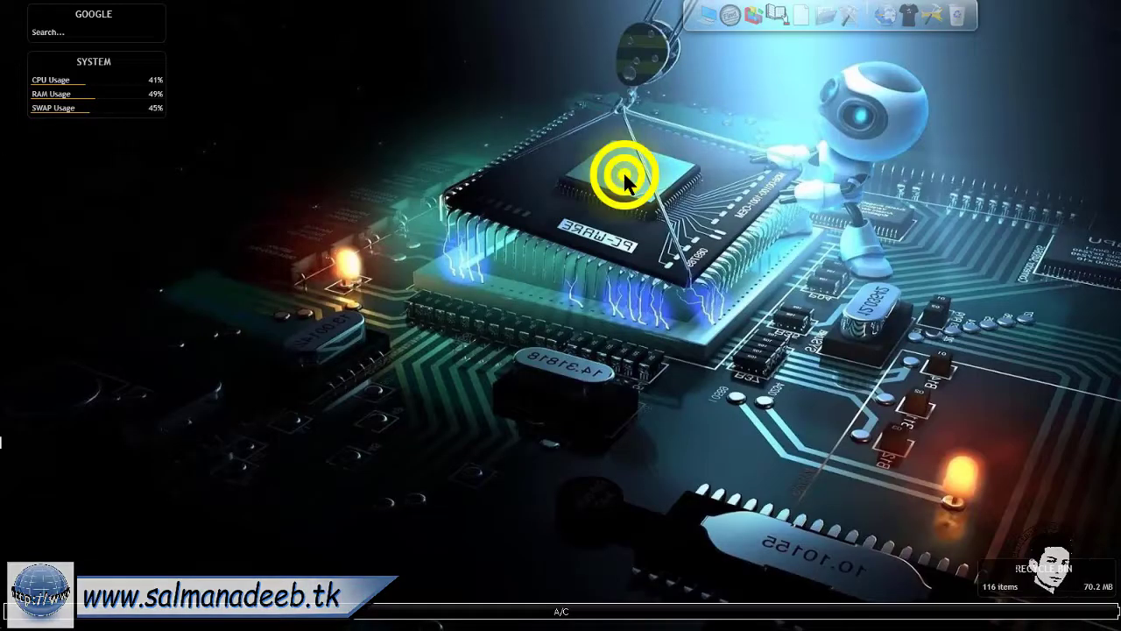
Refresh the desktop, highlight Prefetch beside the Temporary File item in the Word checklist, and minimize the document
right_click(623, 175)
left_click(654, 217)
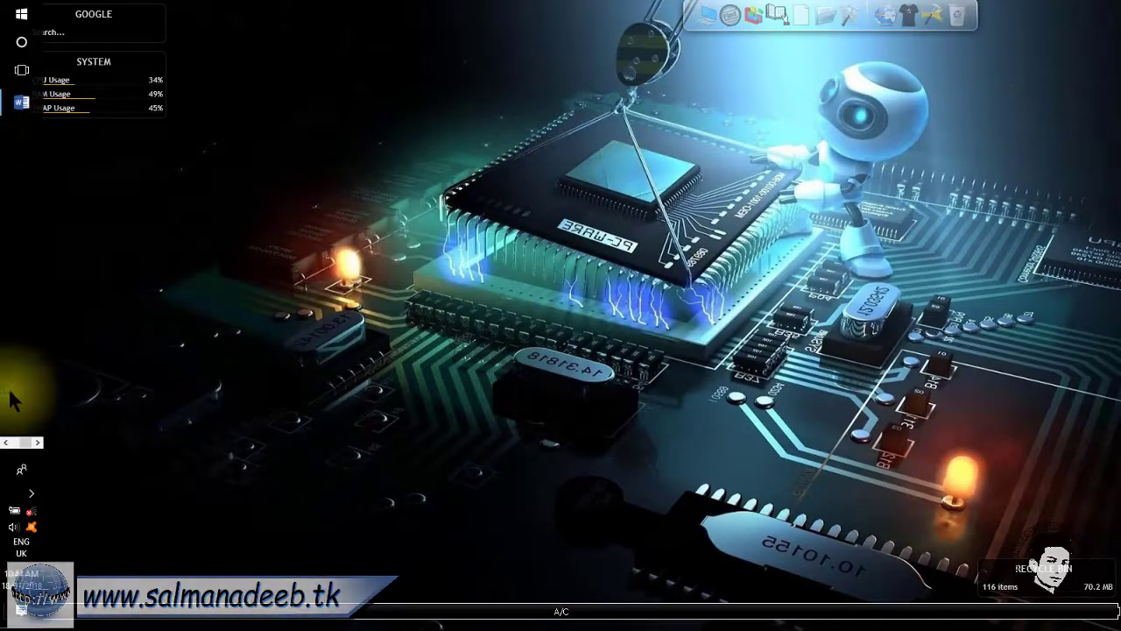
left_click(17, 107)
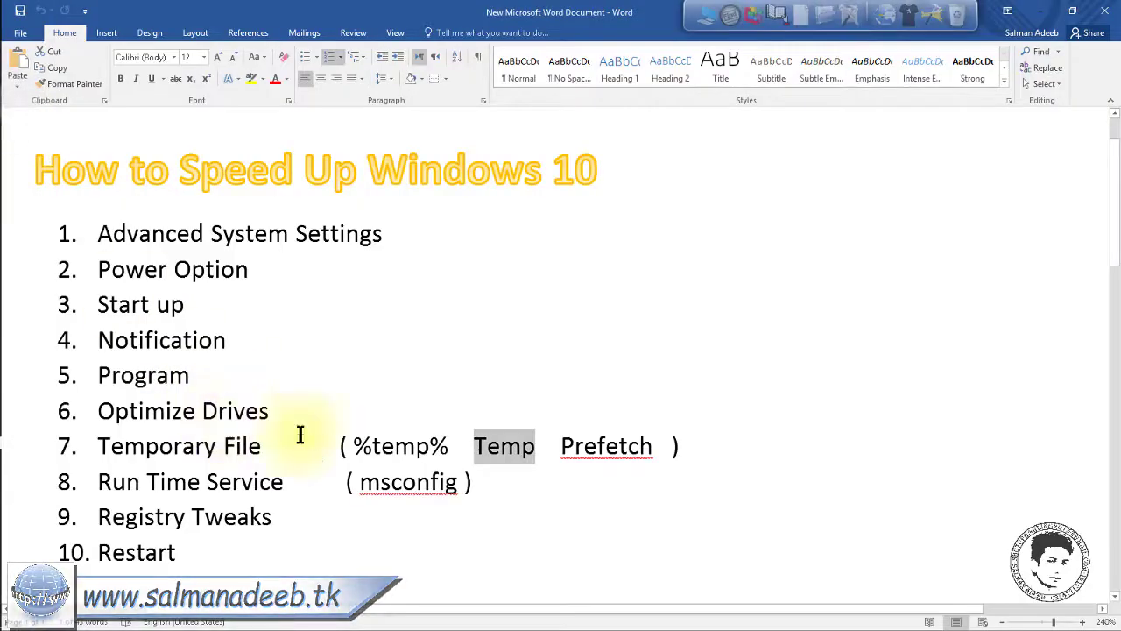
left_click_drag(563, 446, 648, 447)
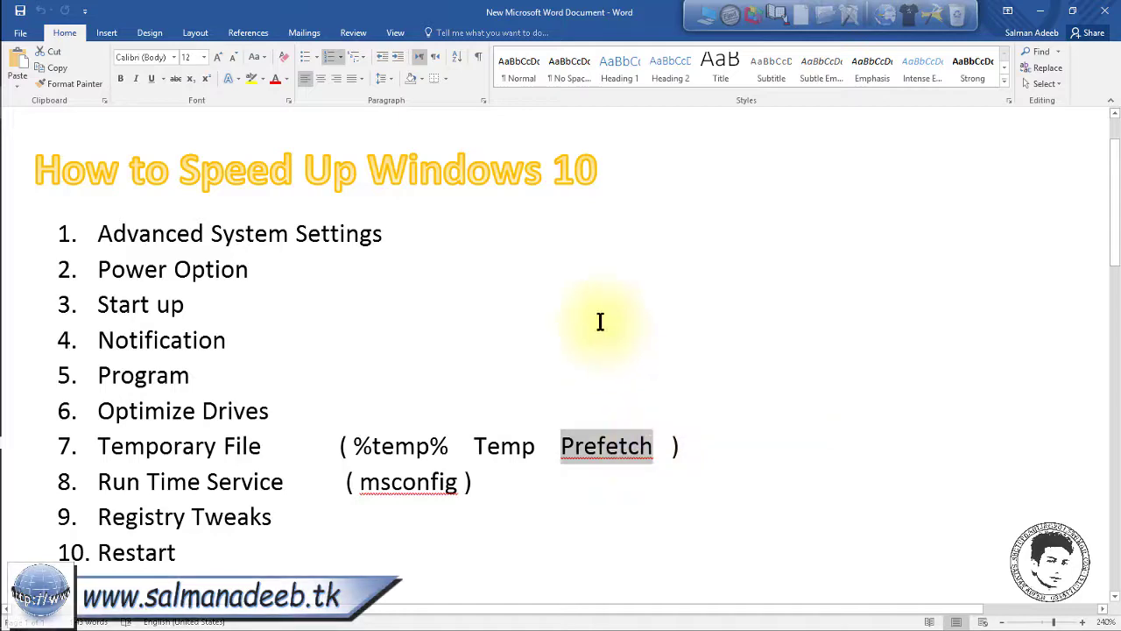
left_click(1039, 11)
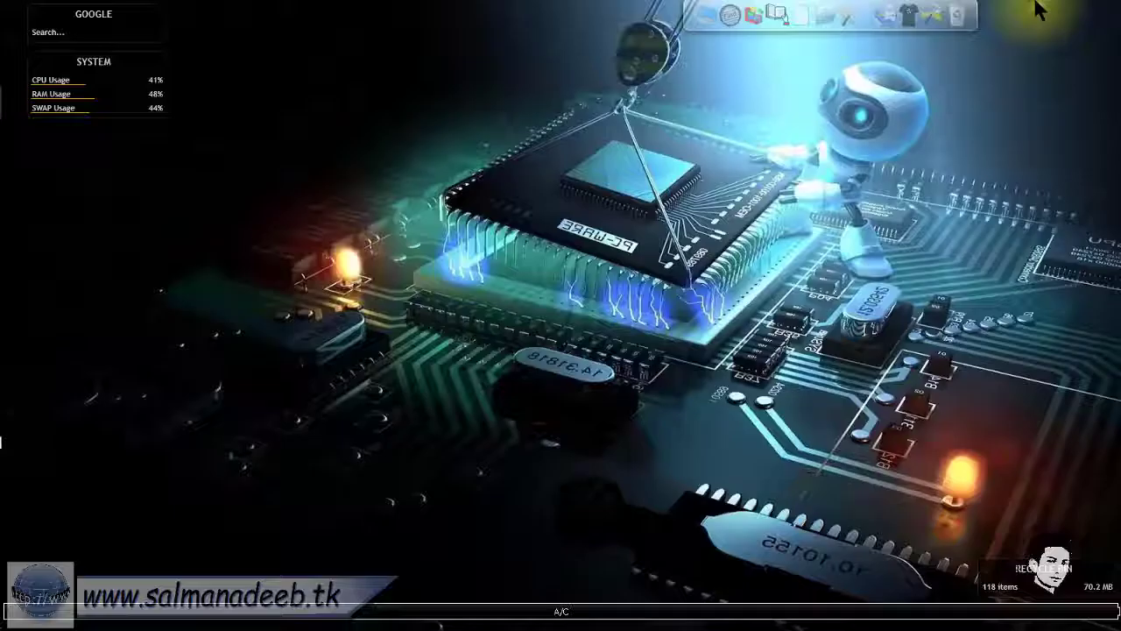
Open the Windows Prefetch folder by running the Prefetch command from the Run dialog
key("super+r")
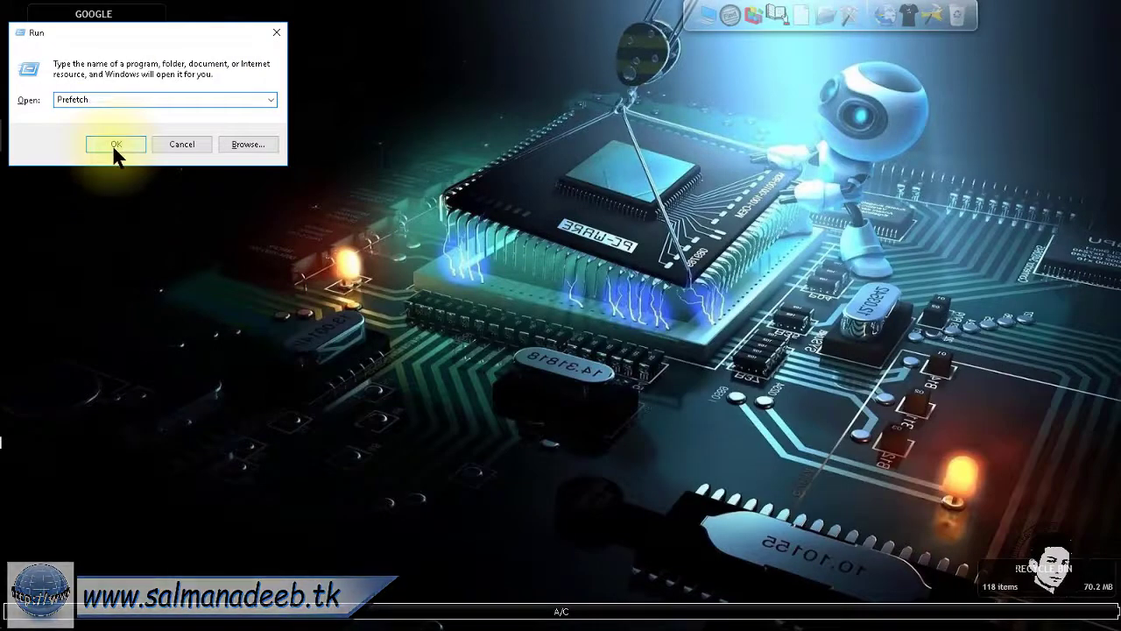
type("Prefetch")
left_click(114, 145)
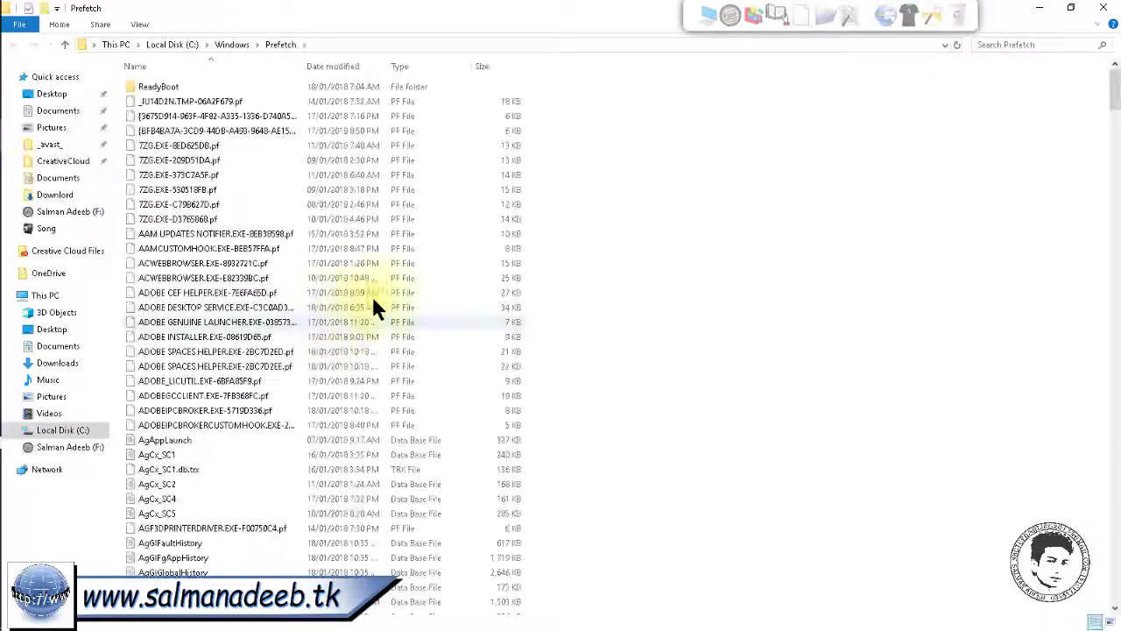
Delete everything in the Prefetch folder, skipping the file that is in use, and close the folder window
scroll(642, 311, "down", 10)
scroll(642, 311, "up", 10)
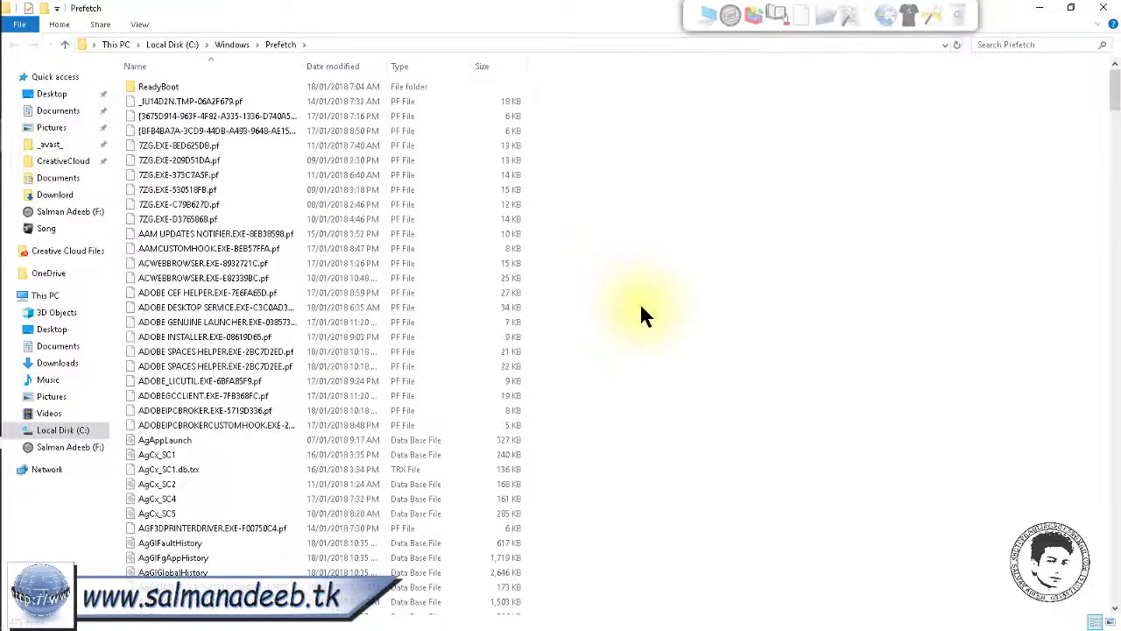
key("ctrl+a")
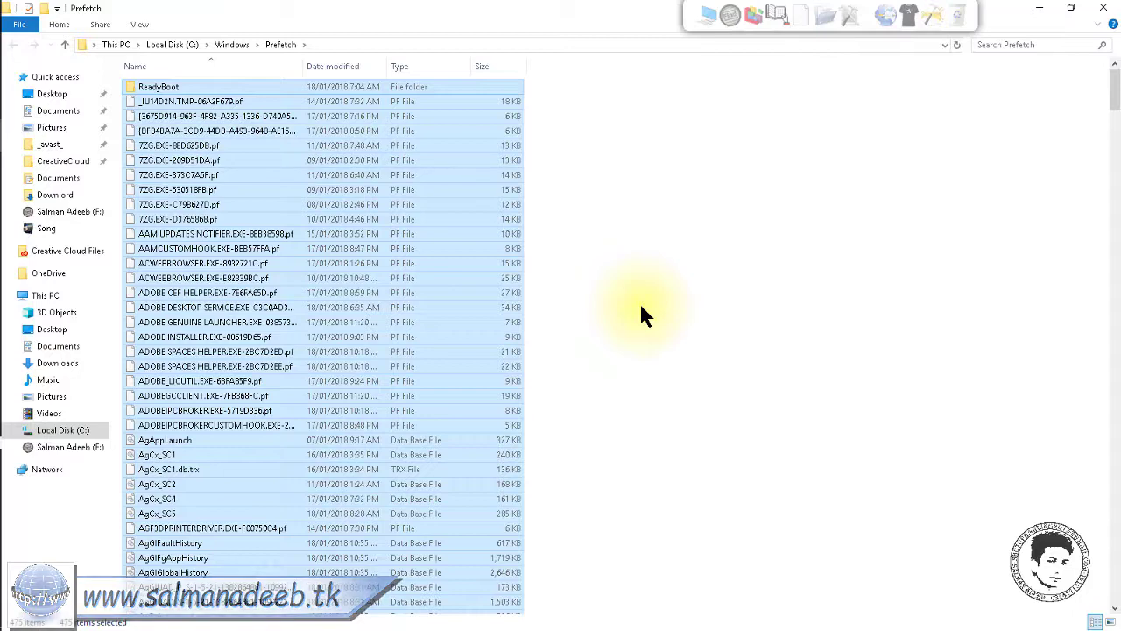
key("Delete")
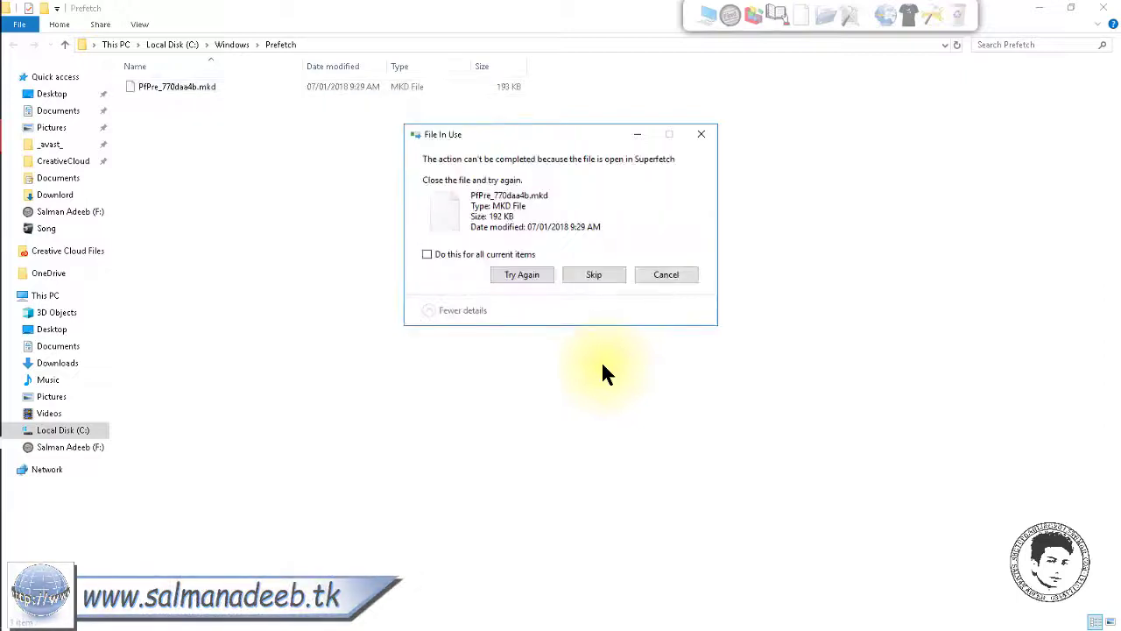
left_click(473, 254)
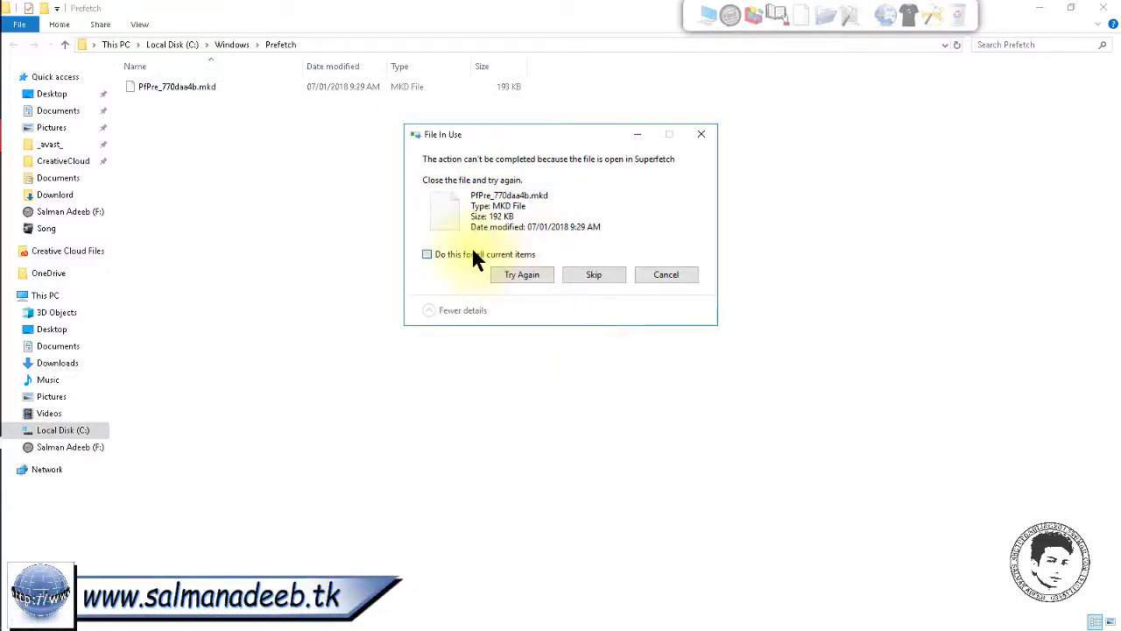
left_click(592, 276)
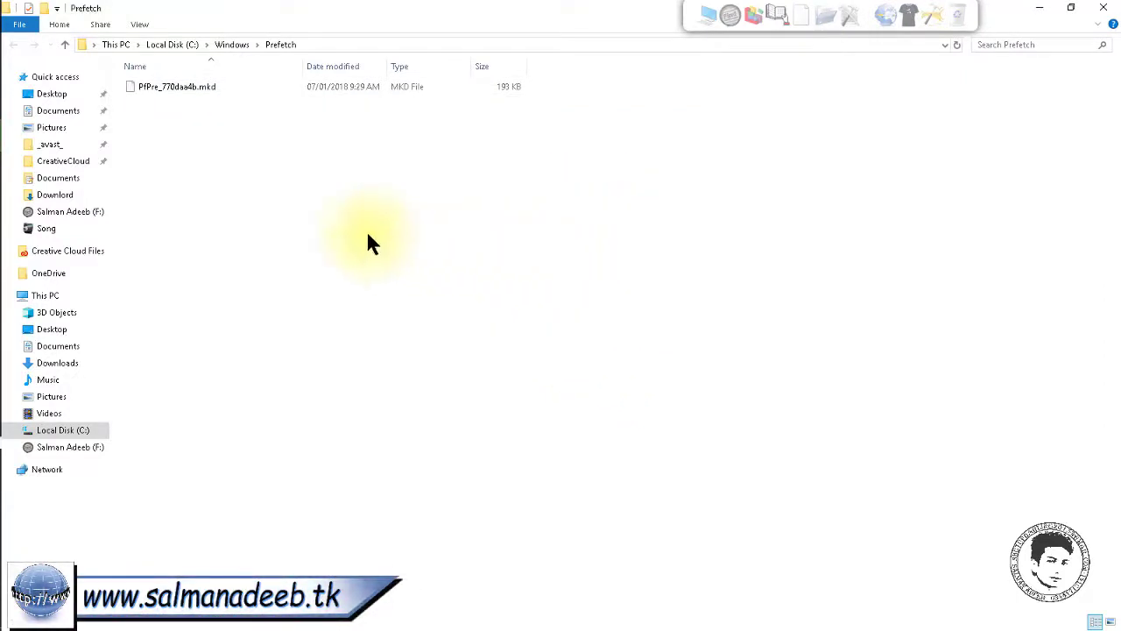
left_click(1104, 7)
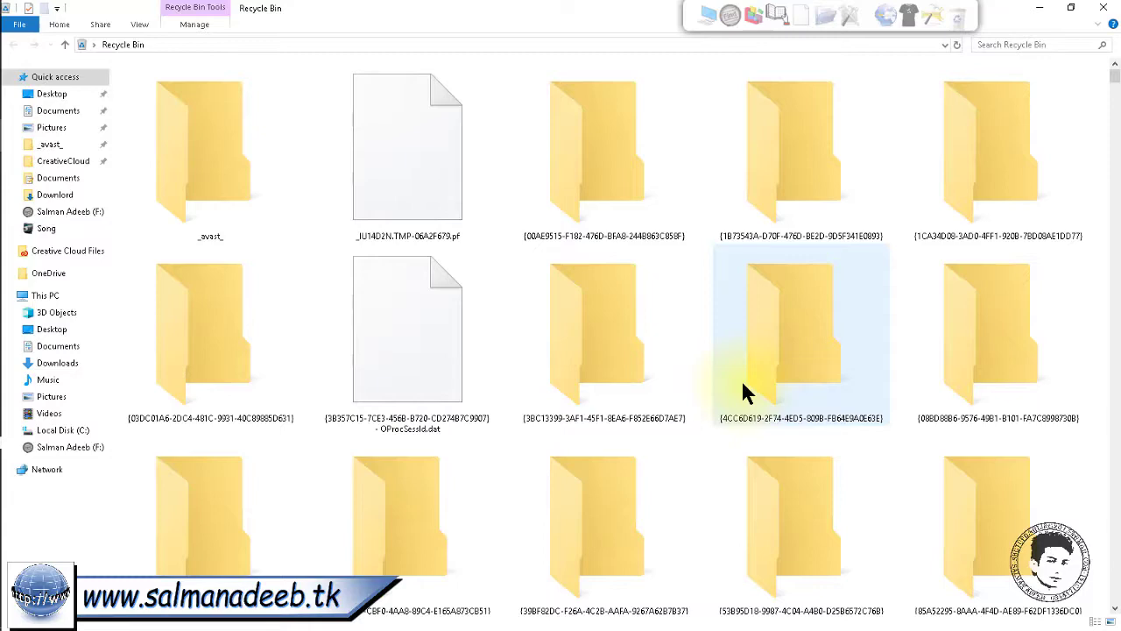
Permanently delete all items in the Recycle Bin, granting administrator permission for all protected ones
left_click(727, 393)
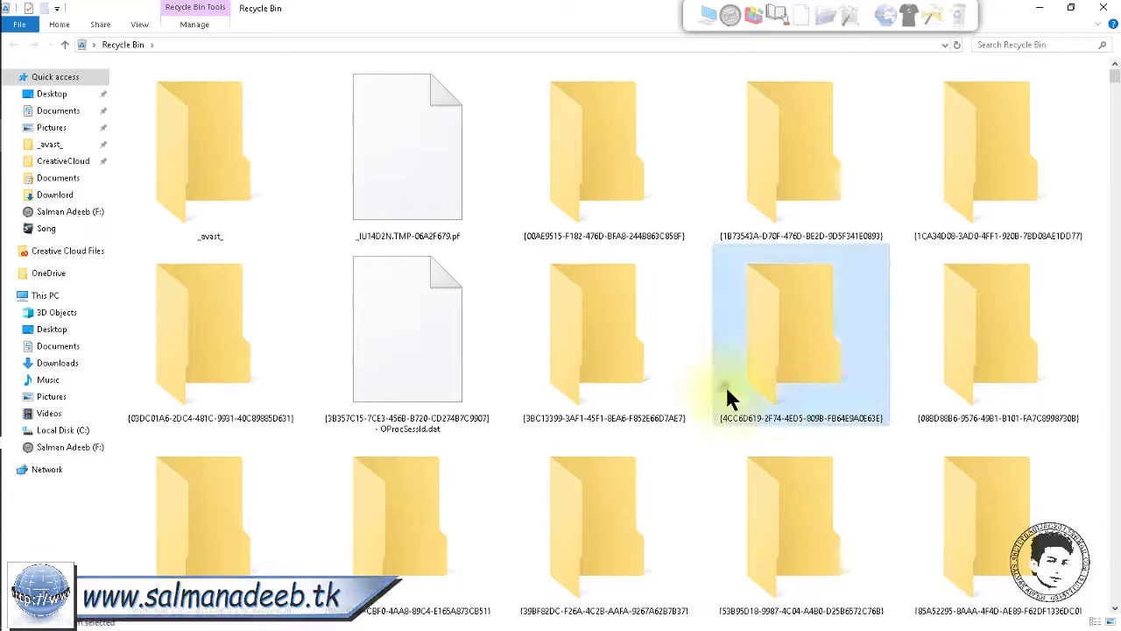
key("ctrl+a")
key("Delete")
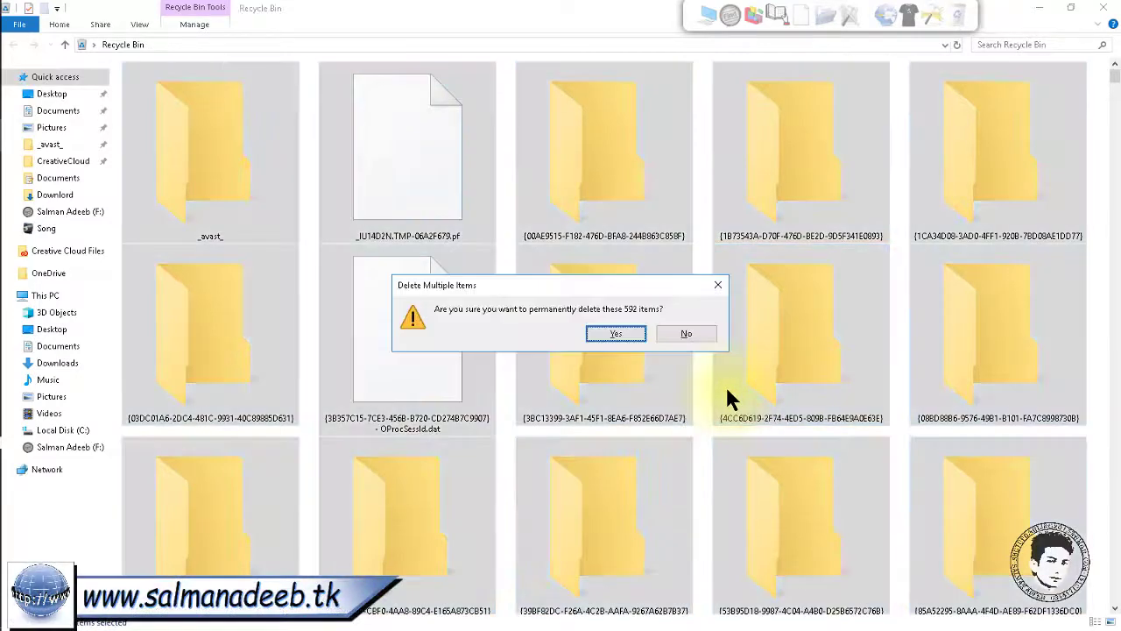
left_click(617, 334)
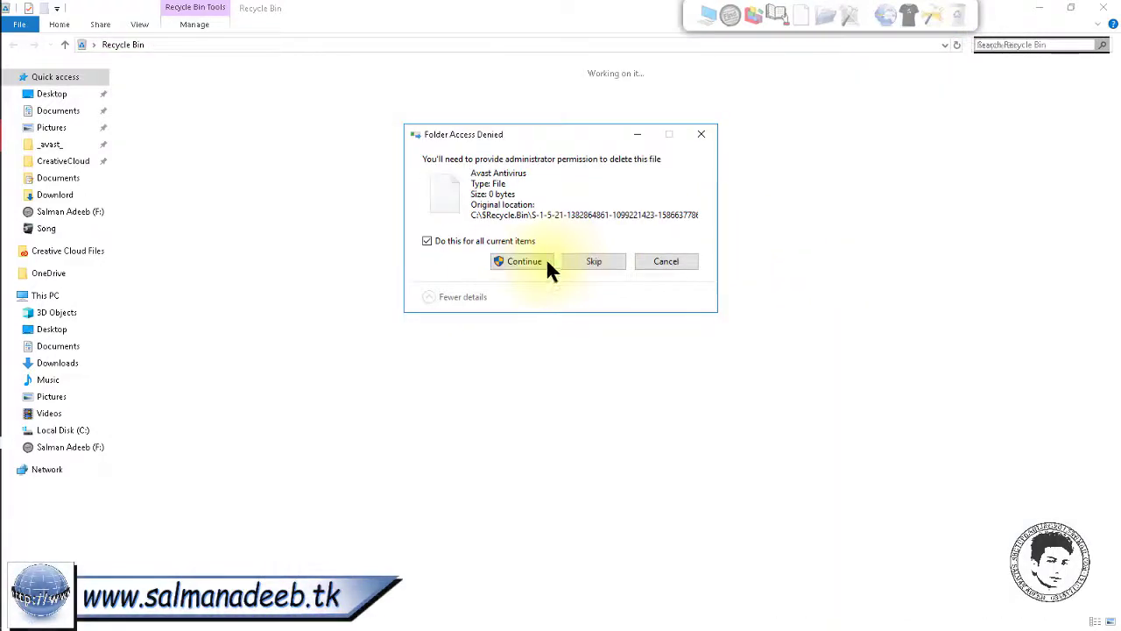
left_click(534, 261)
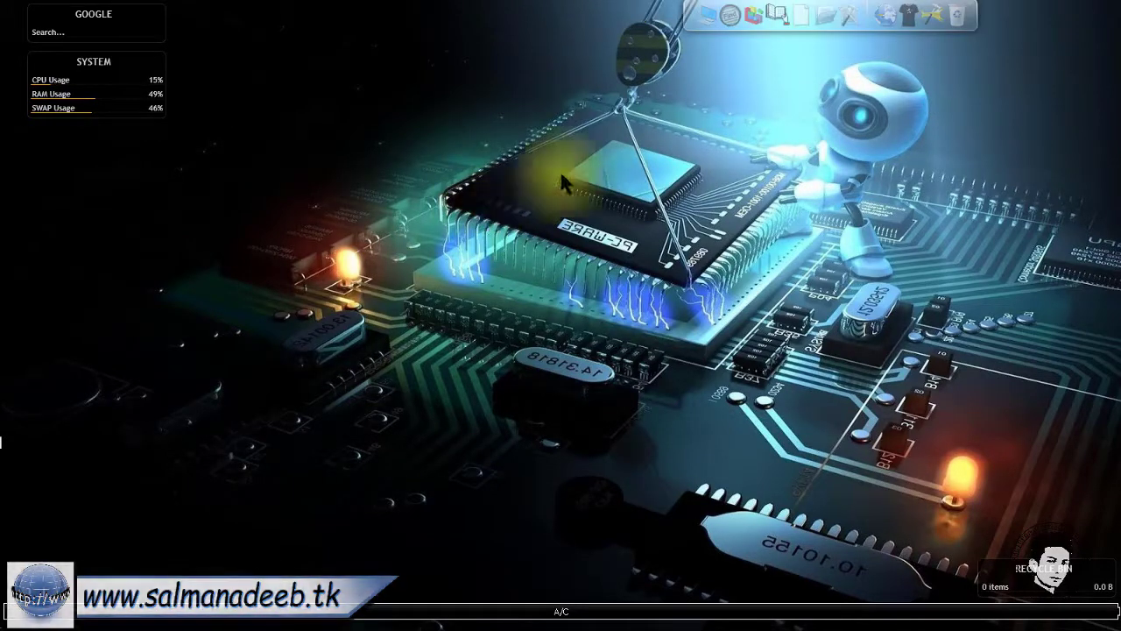
Return to the Word checklist, highlight Run Time Service and its msconfig command, and minimize the document
mouse_move(10, 213)
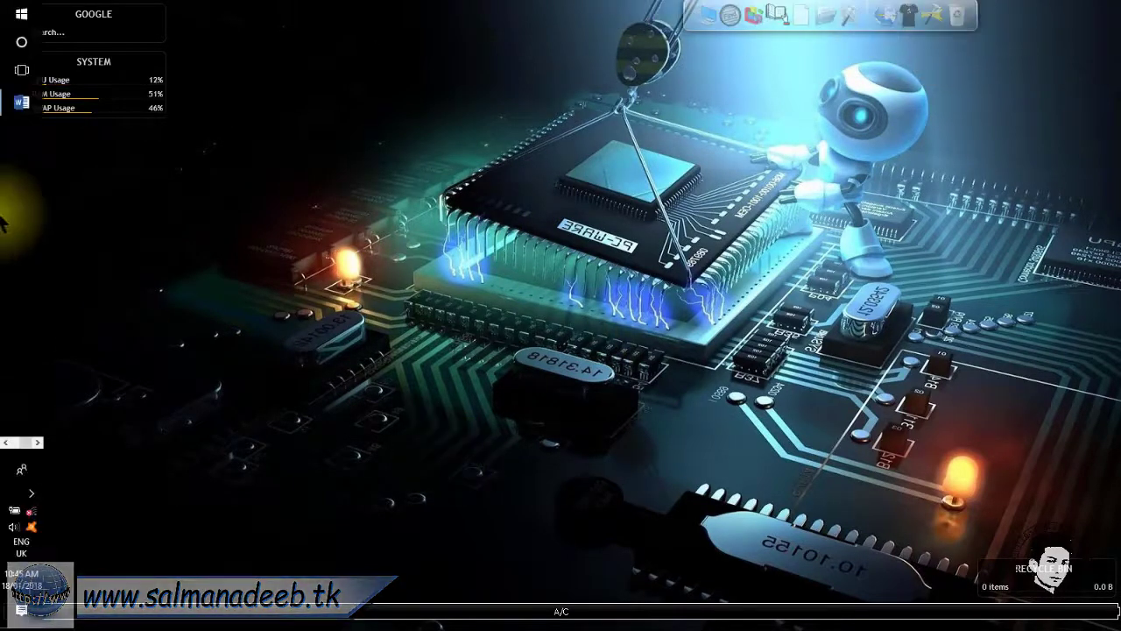
left_click(21, 101)
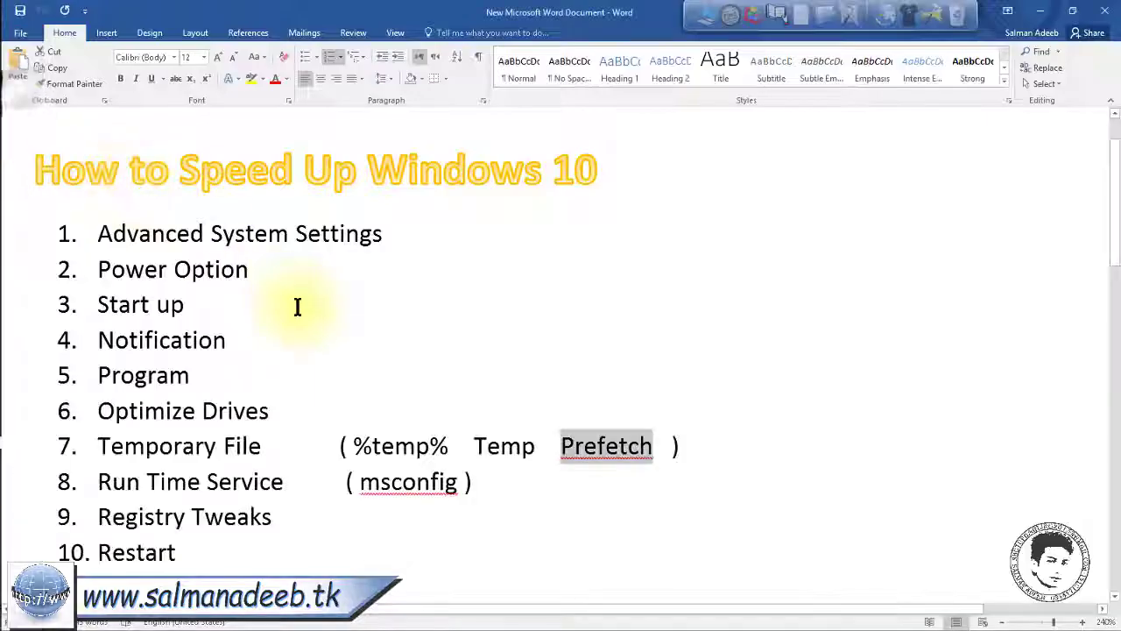
left_click(103, 481)
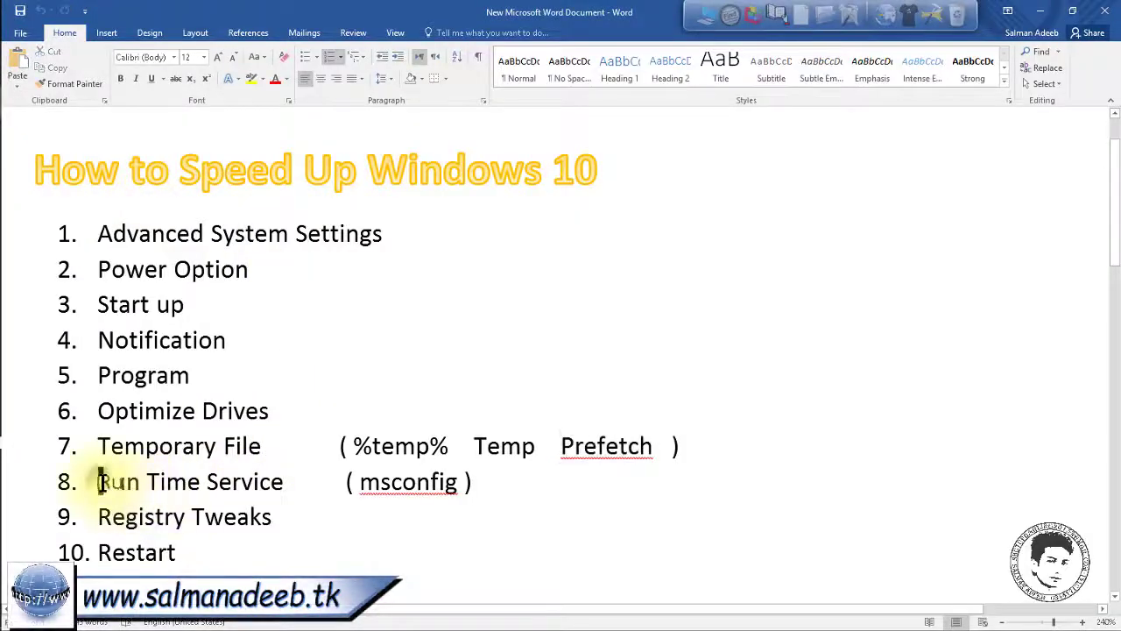
left_click_drag(100, 481, 275, 491)
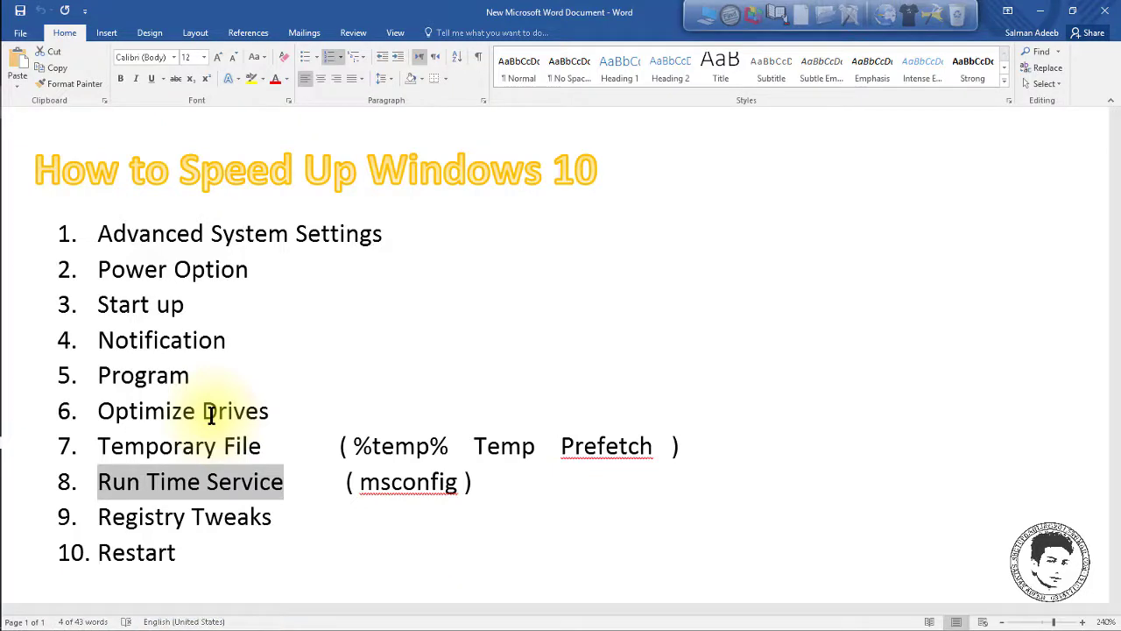
left_click(247, 484)
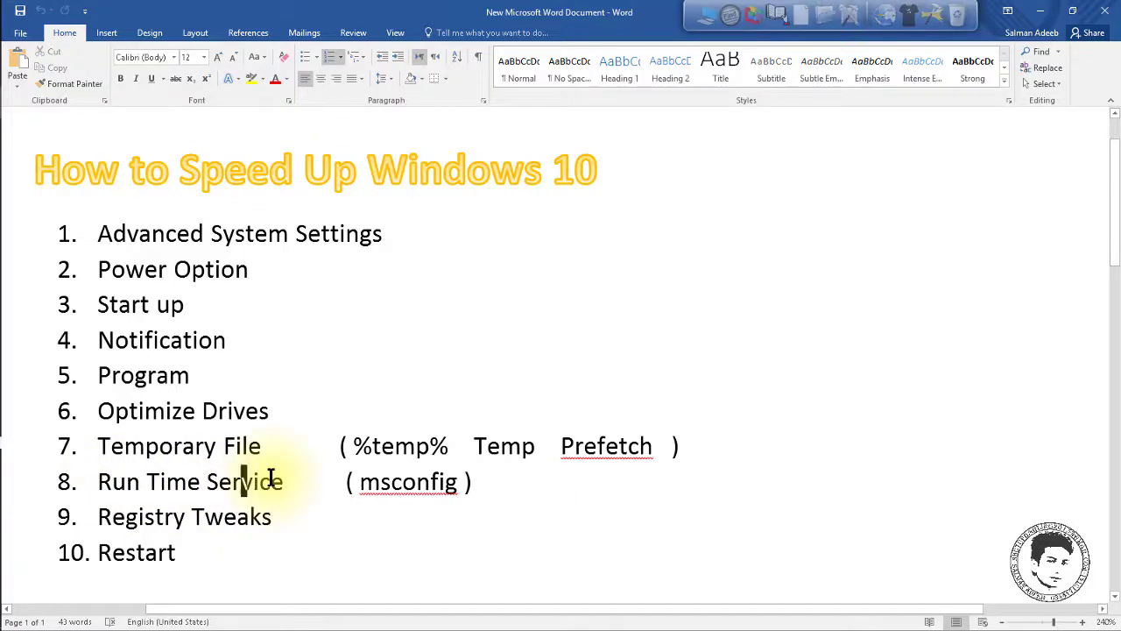
left_click_drag(359, 485, 459, 484)
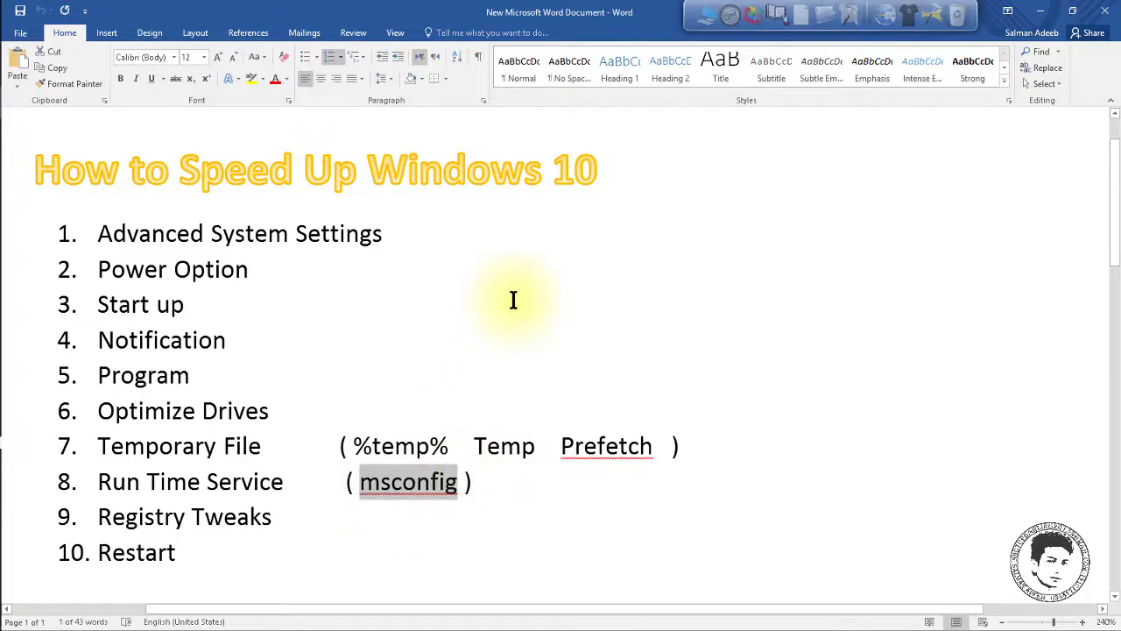
left_click(1040, 10)
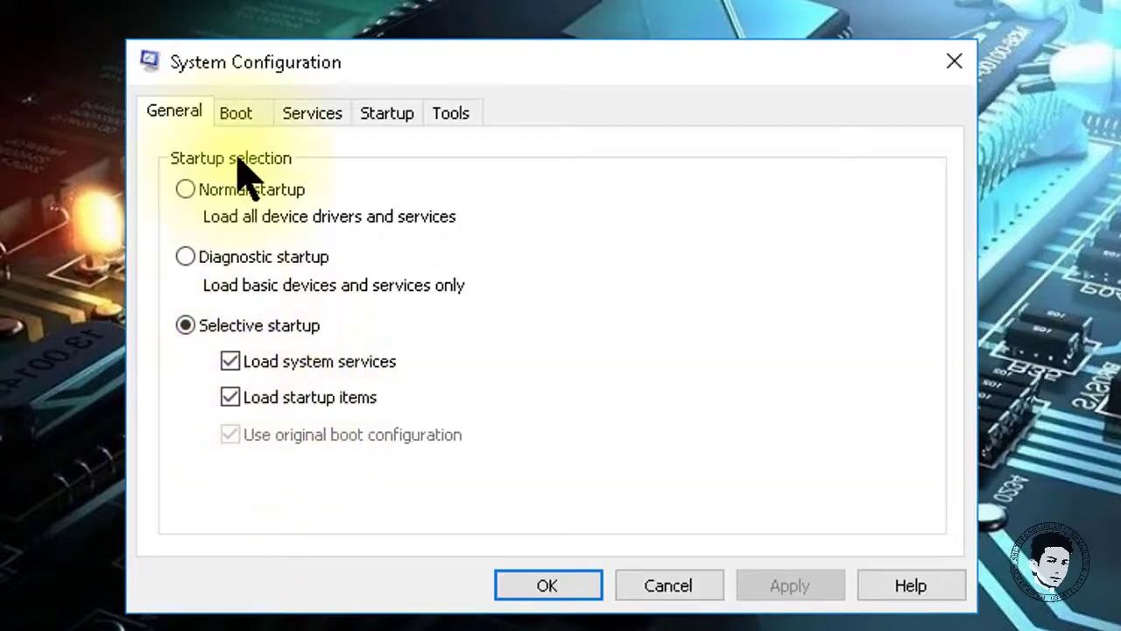
Review the services in System Configuration, hide all Microsoft services, and accept the dialog
left_click(315, 123)
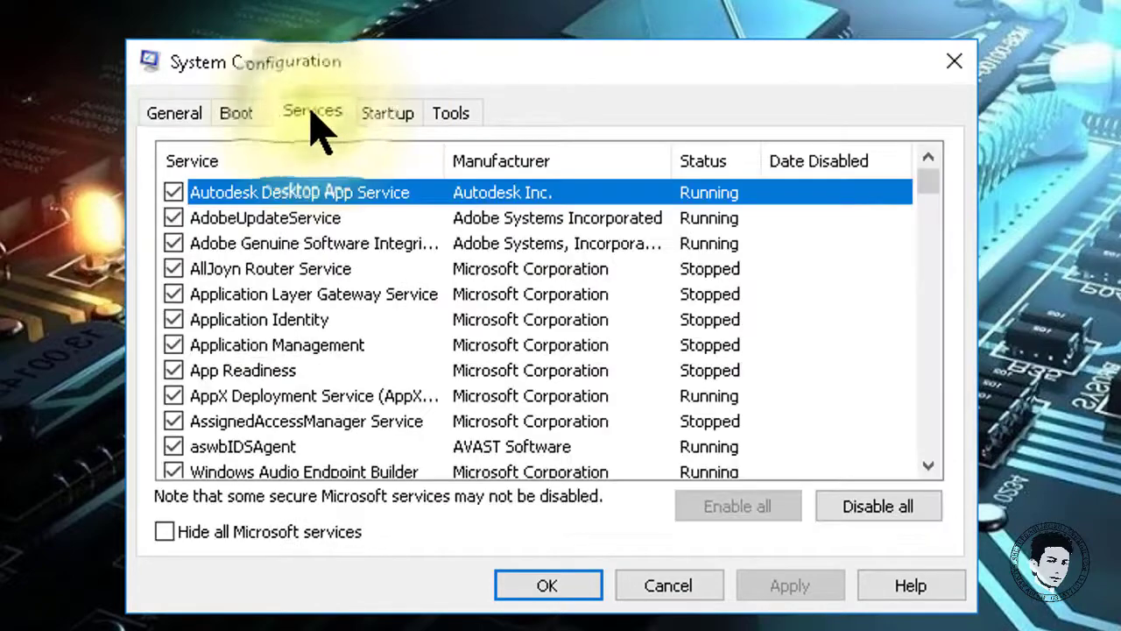
scroll(319, 309, "down", 15)
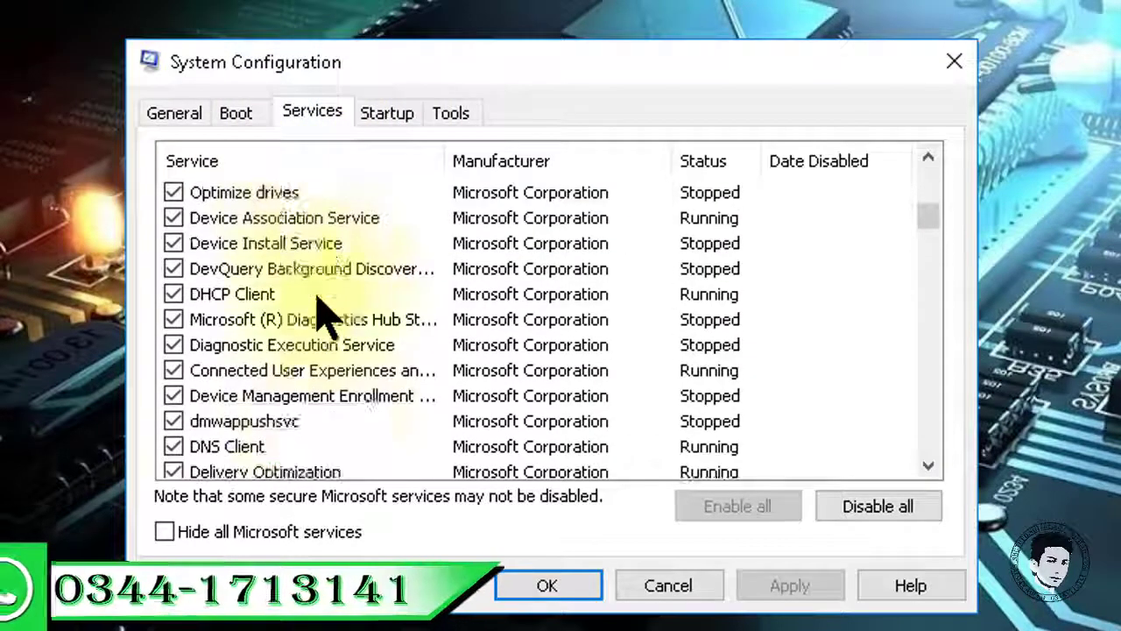
scroll(320, 308, "up", 15)
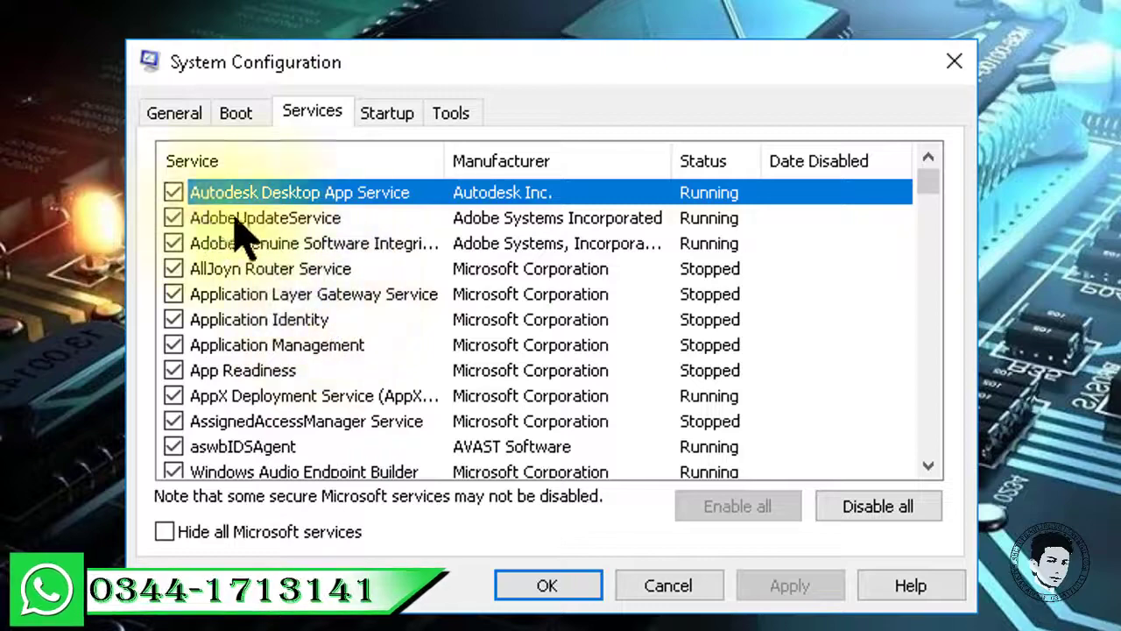
scroll(248, 399, "down", 15)
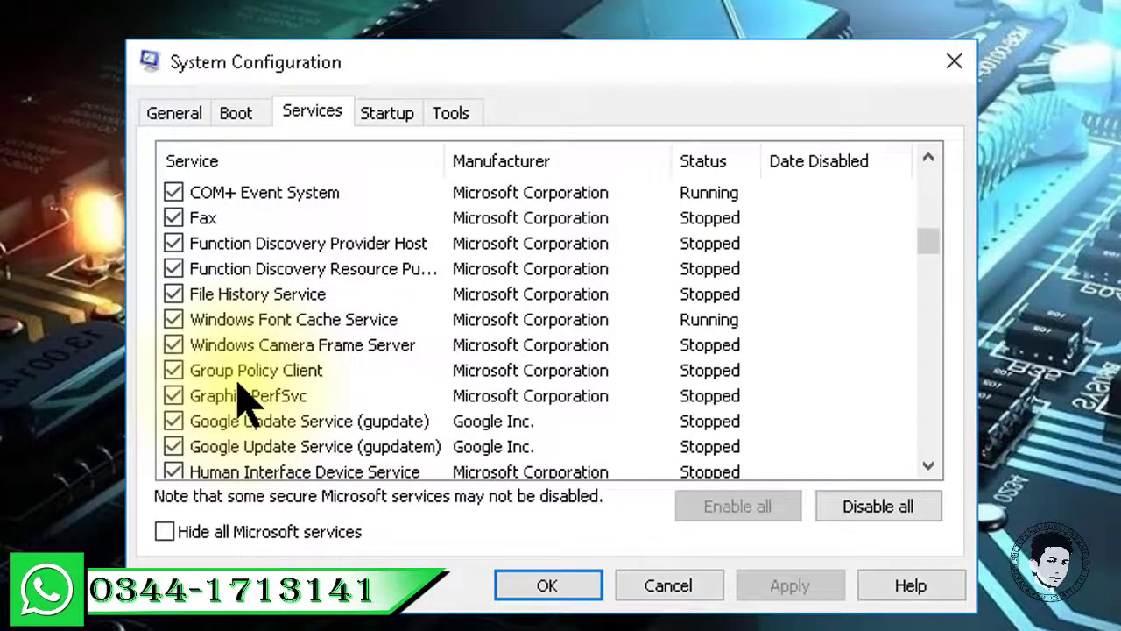
left_click(164, 531)
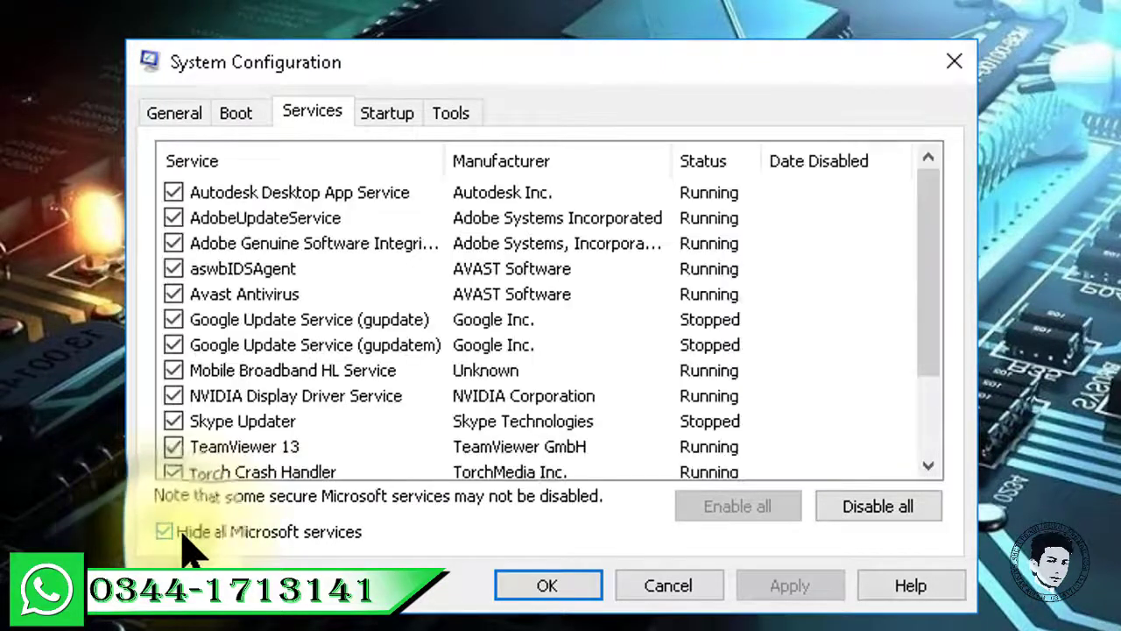
left_click(540, 588)
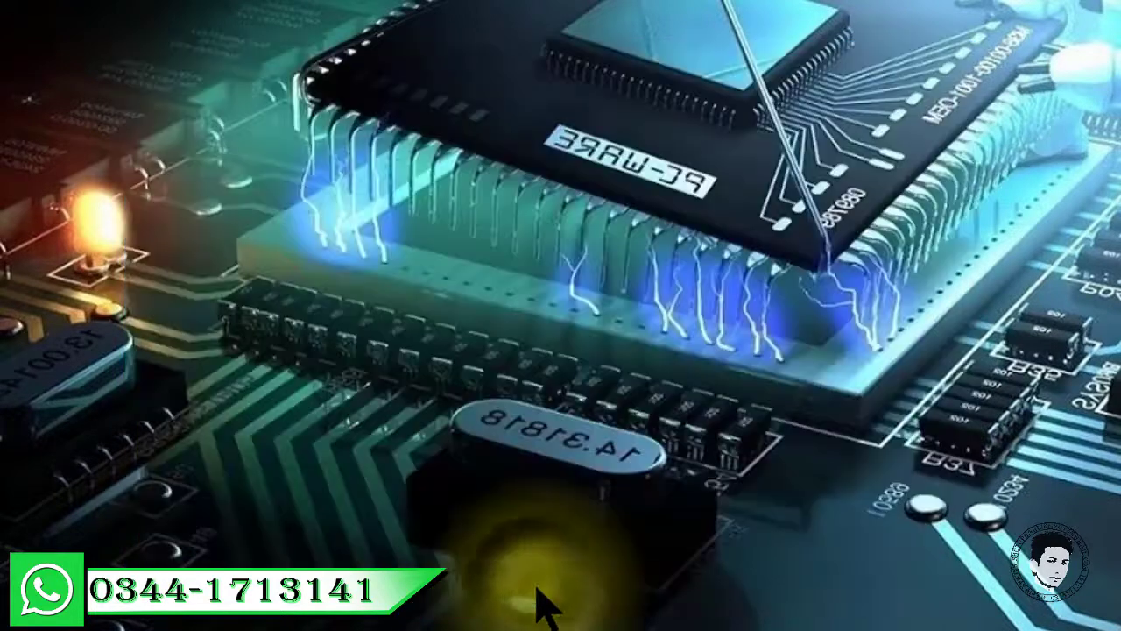
Refresh the desktop twice
right_click(111, 183)
left_click(190, 273)
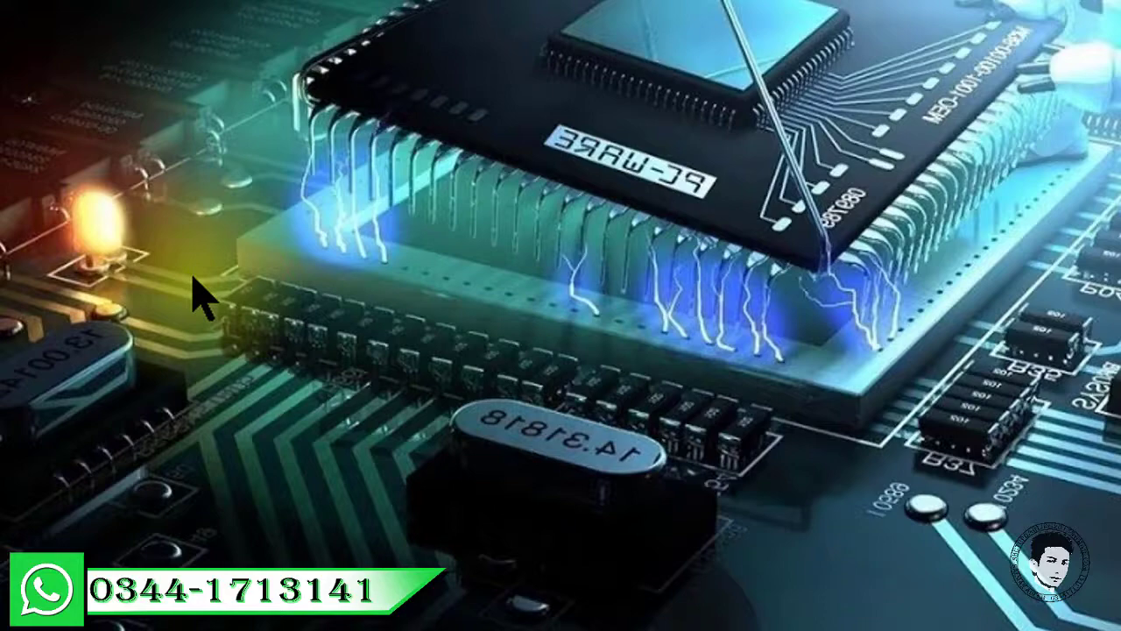
right_click(242, 145)
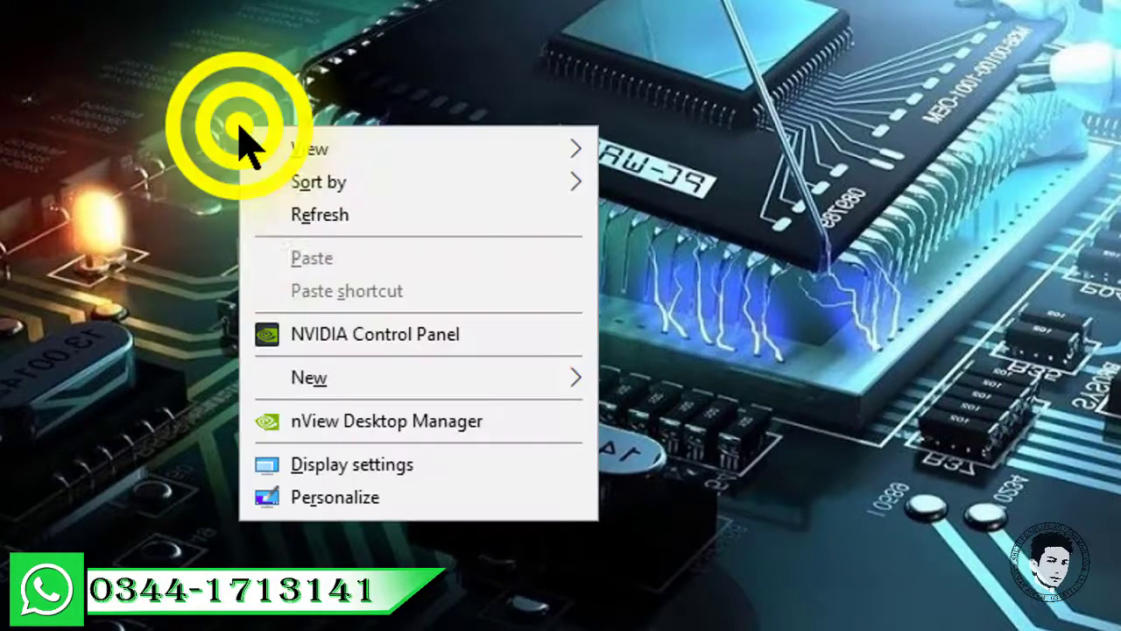
left_click(313, 215)
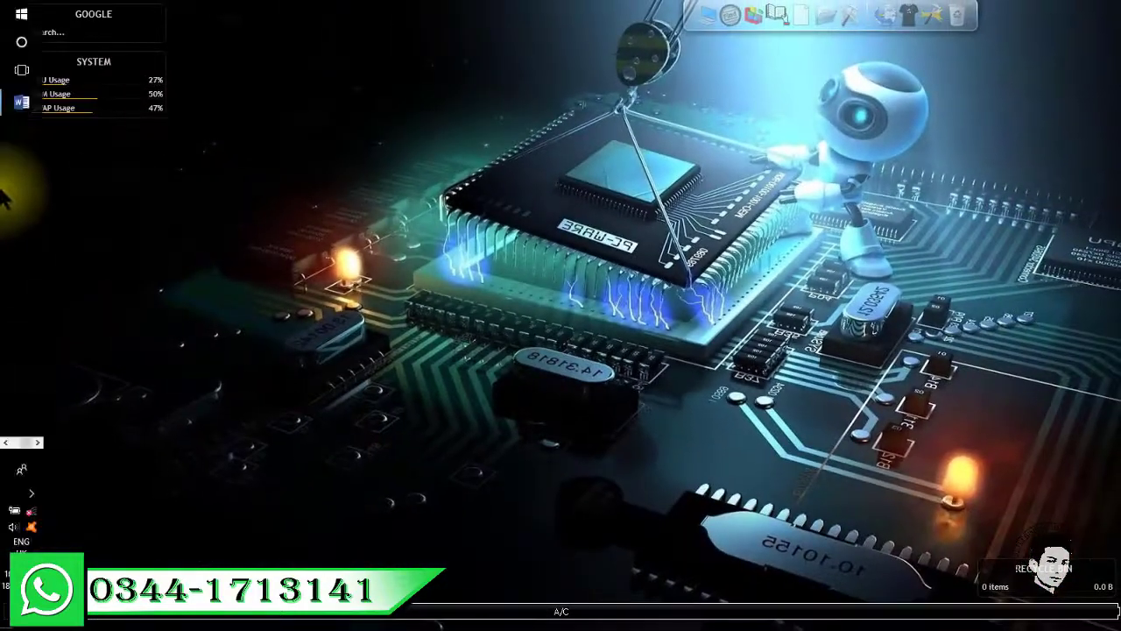
Return to the Word checklist and highlight the Registry Tweaks item
left_click(12, 129)
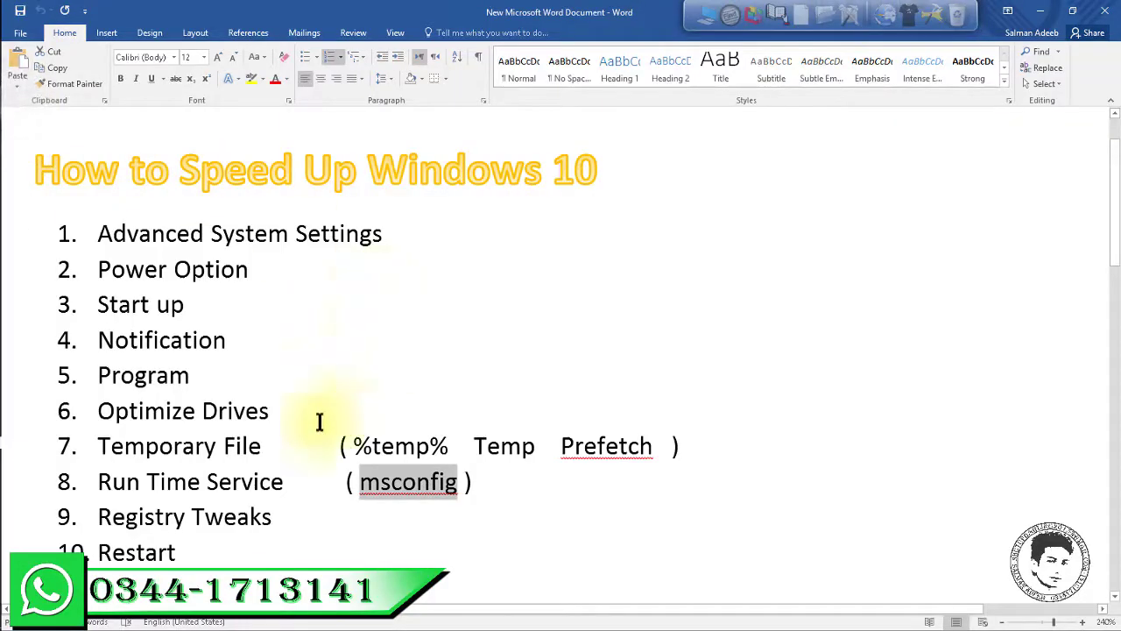
left_click(99, 517)
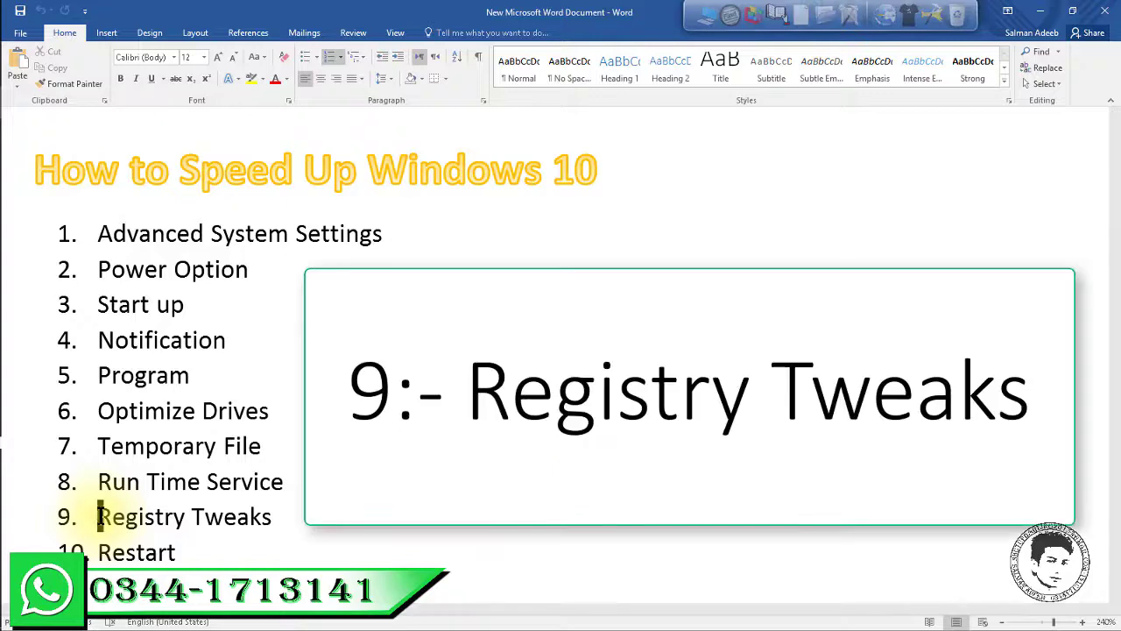
left_click_drag(99, 517, 269, 517)
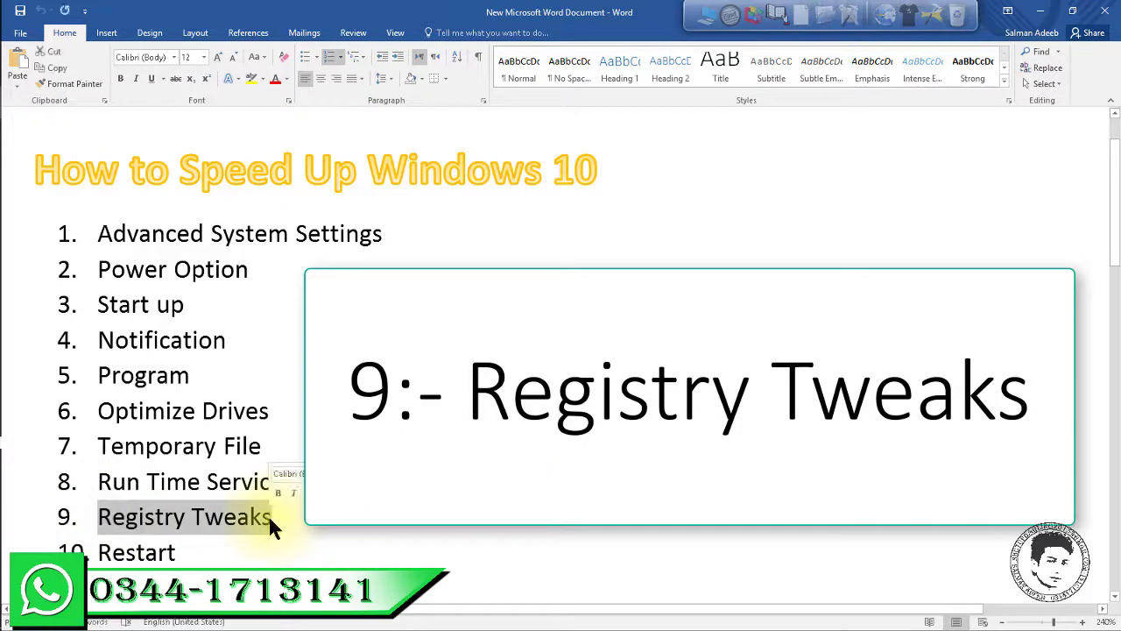
Minimize the Word checklist and run the regedit command to open the Registry Editor
left_click(202, 523)
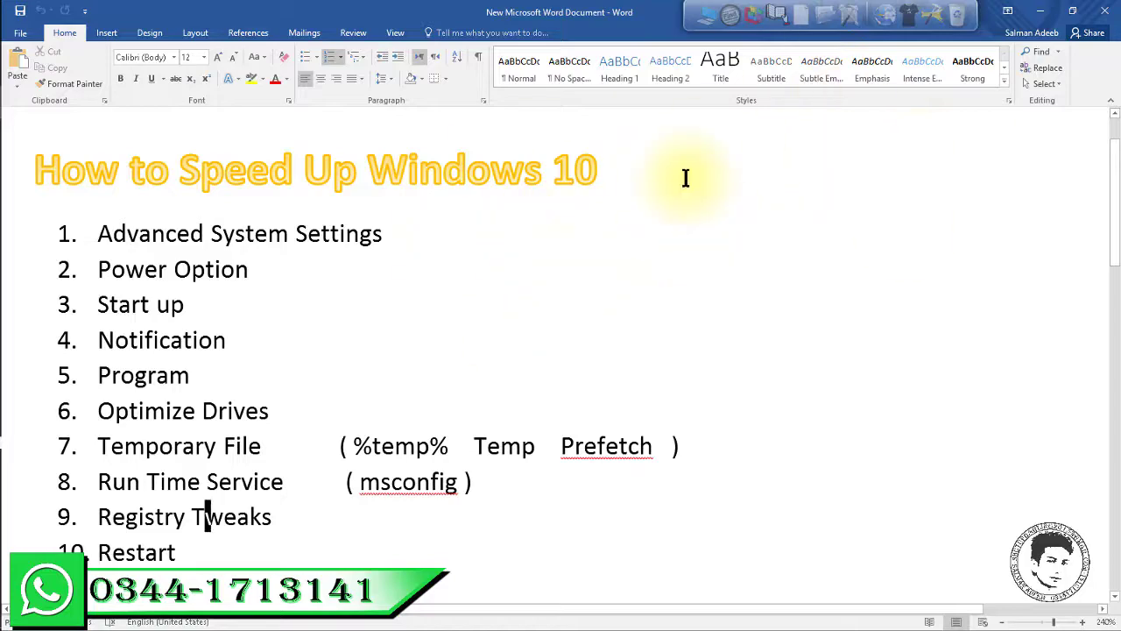
left_click(1040, 10)
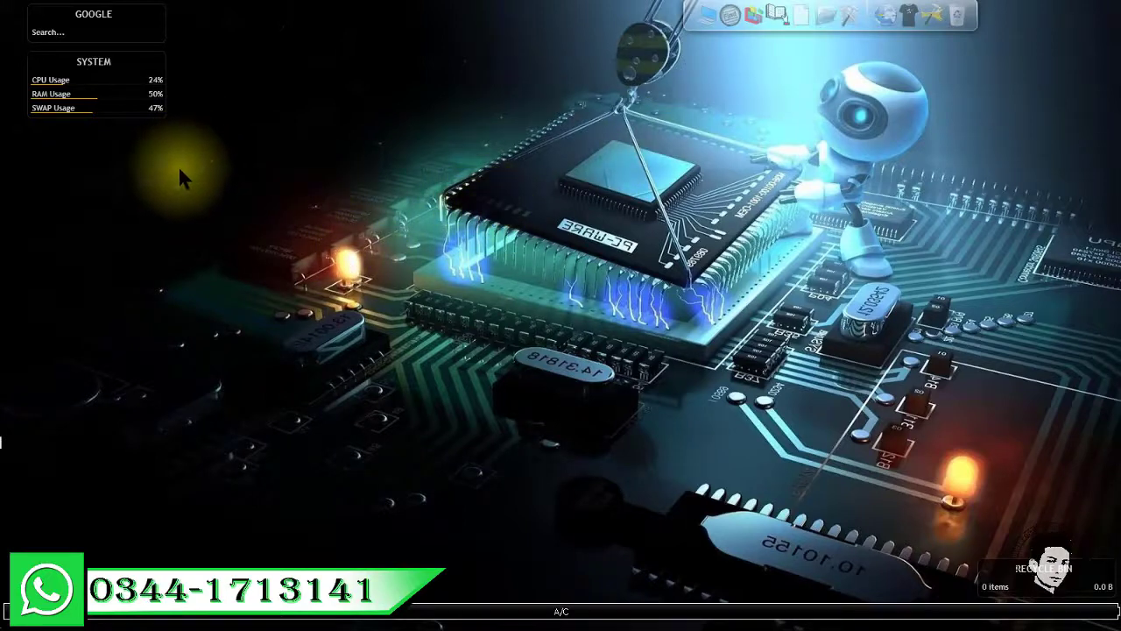
left_click_drag(349, 98, 185, 336)
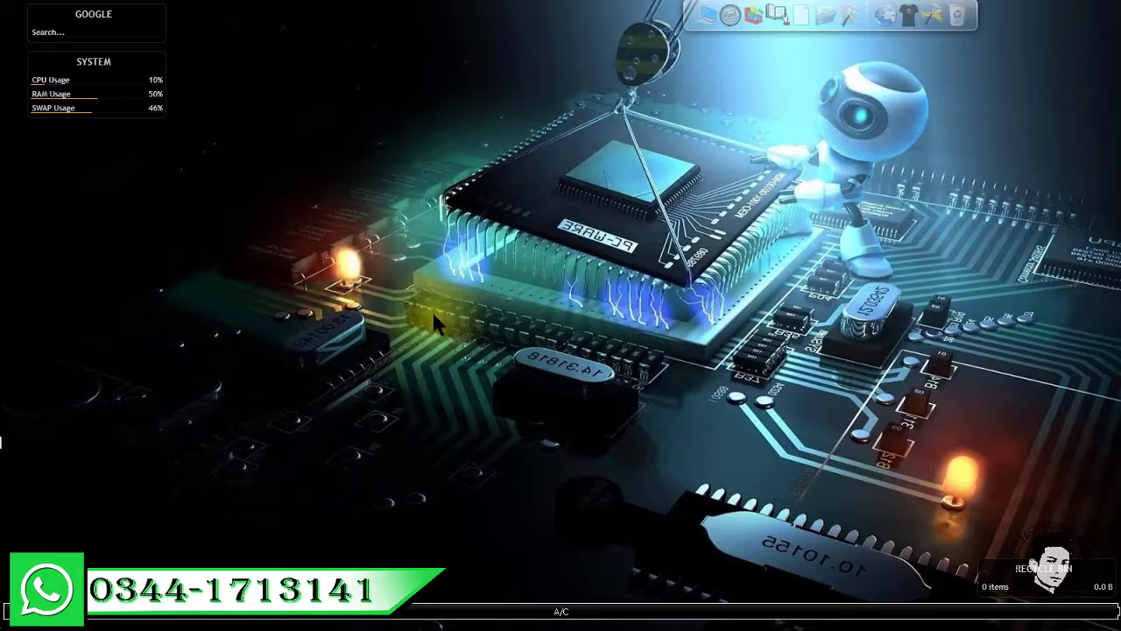
key("super+r")
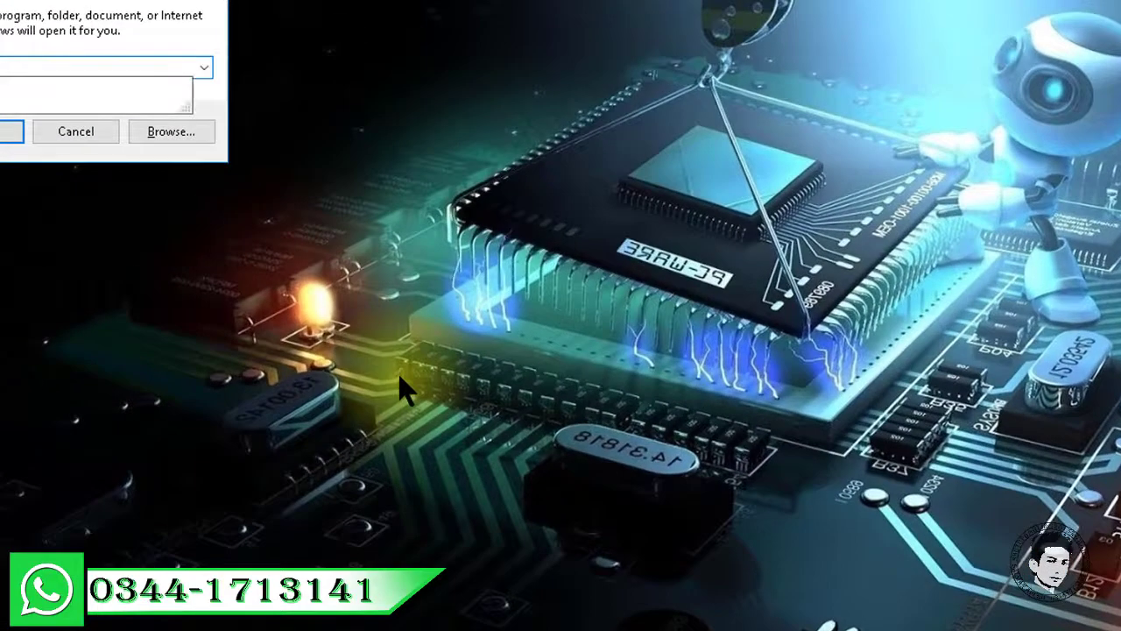
key("Down")
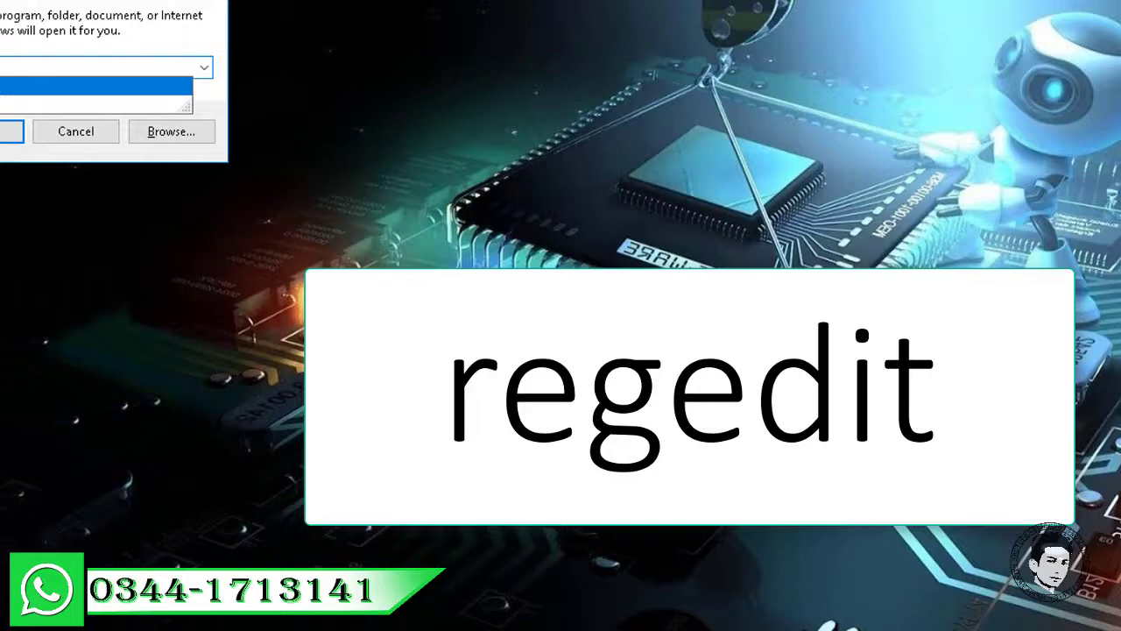
left_click(9, 85)
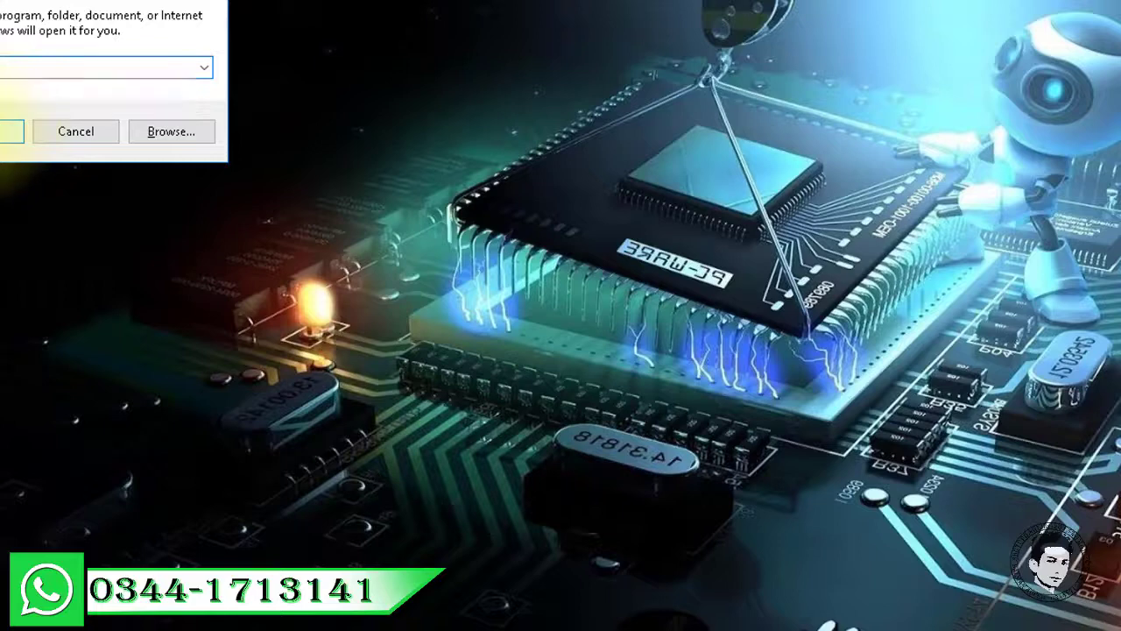
left_click(5, 131)
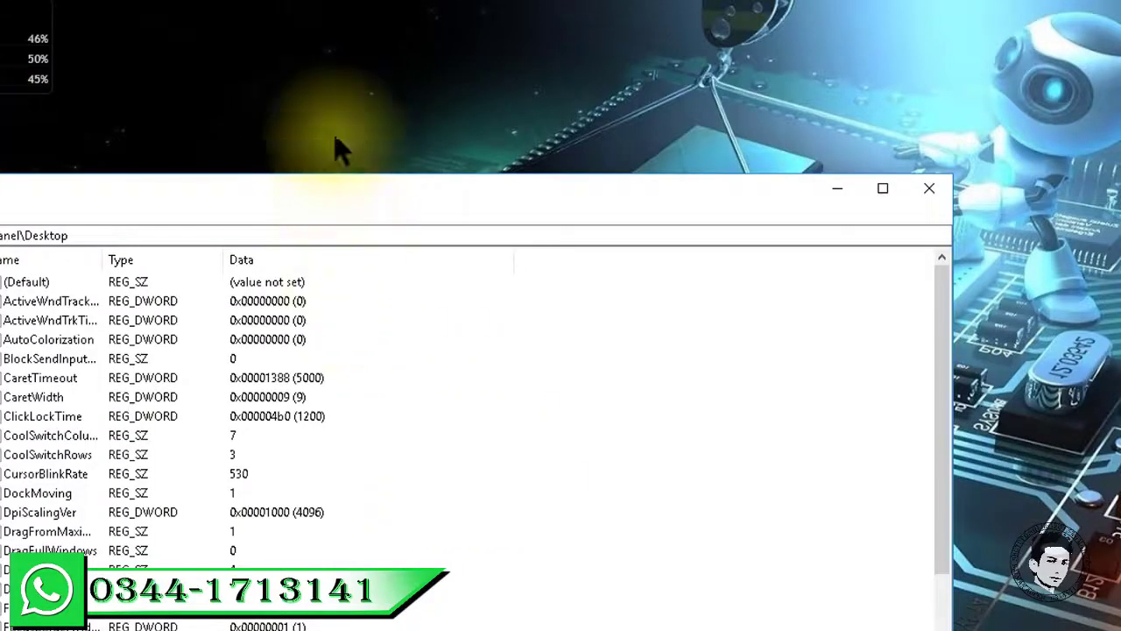
Reposition the Registry Editor window and collapse the expanded Desktop, Control Panel and HKEY_CURRENT_USER branches
left_click_drag(320, 196, 662, 57)
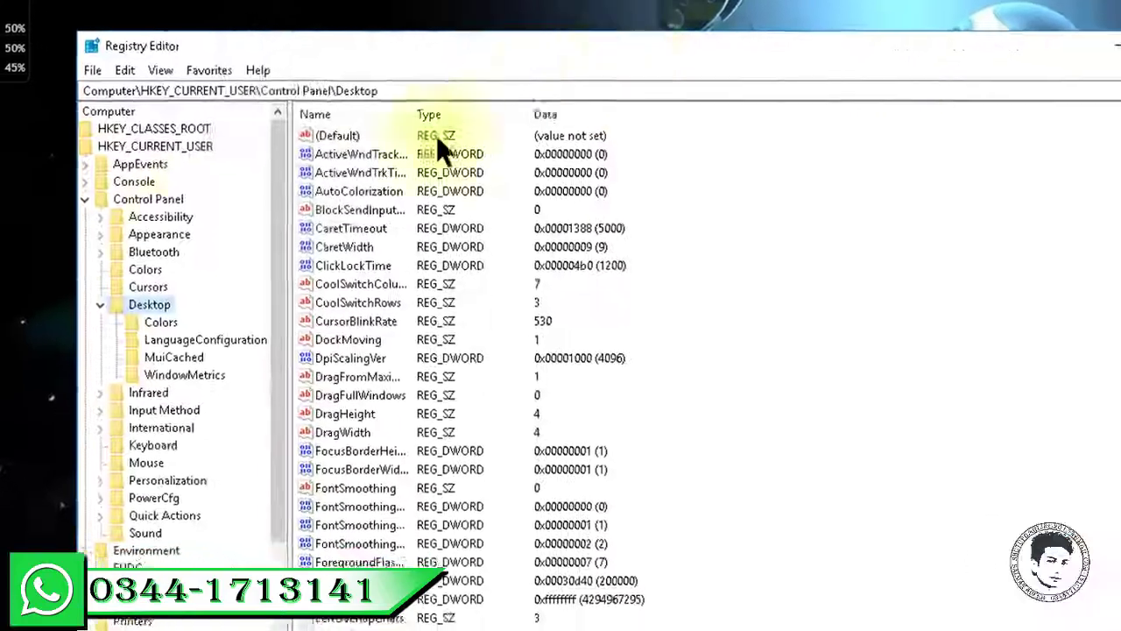
left_click(60, 270)
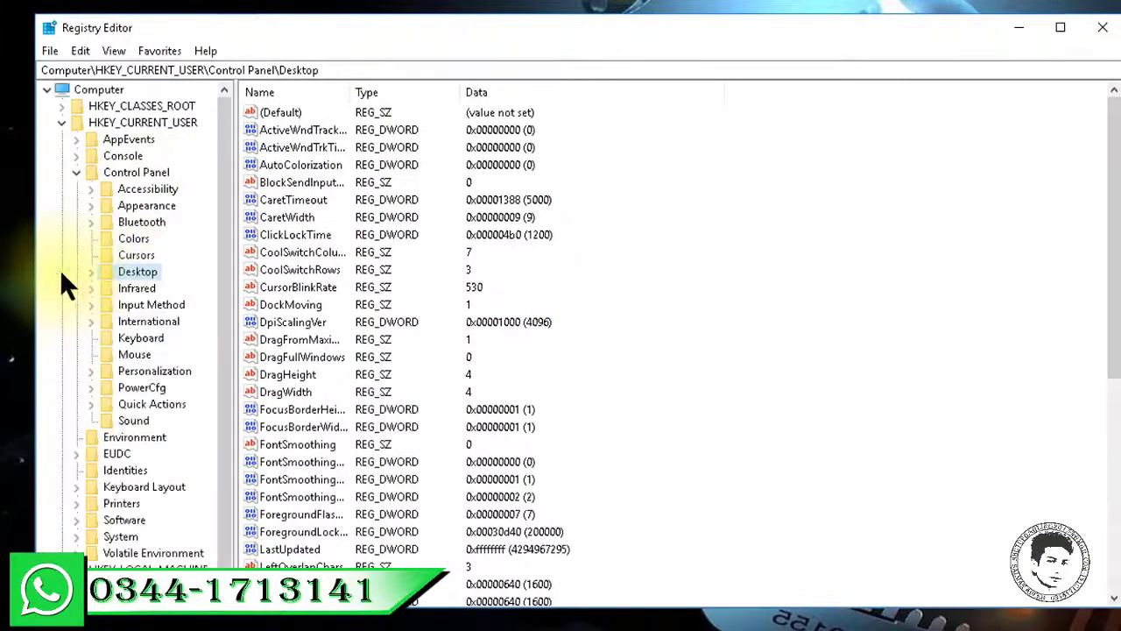
left_click(76, 172)
left_click(61, 123)
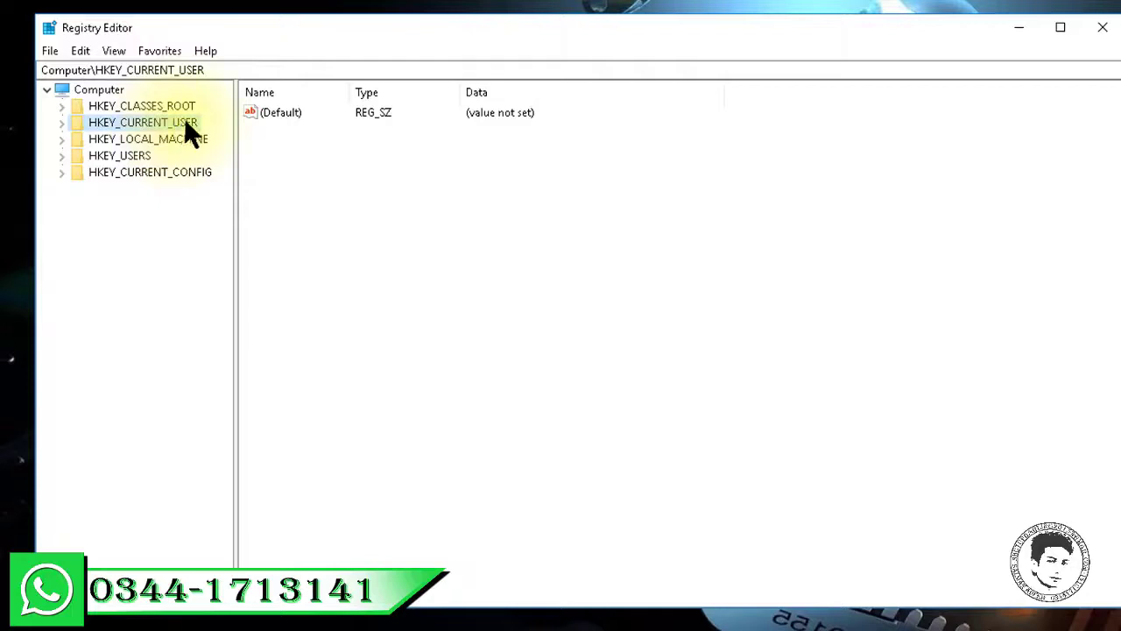
Expand HKEY_CURRENT_USER and its Control Panel key, and select the Mouse key
left_click(62, 122)
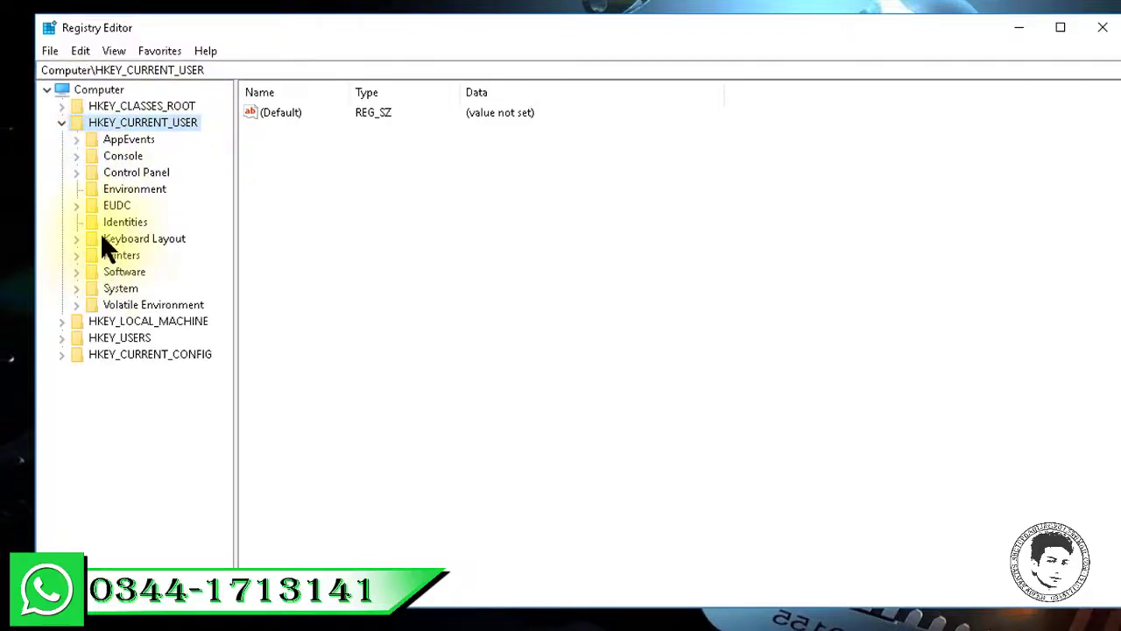
left_click(76, 172)
left_click(106, 171)
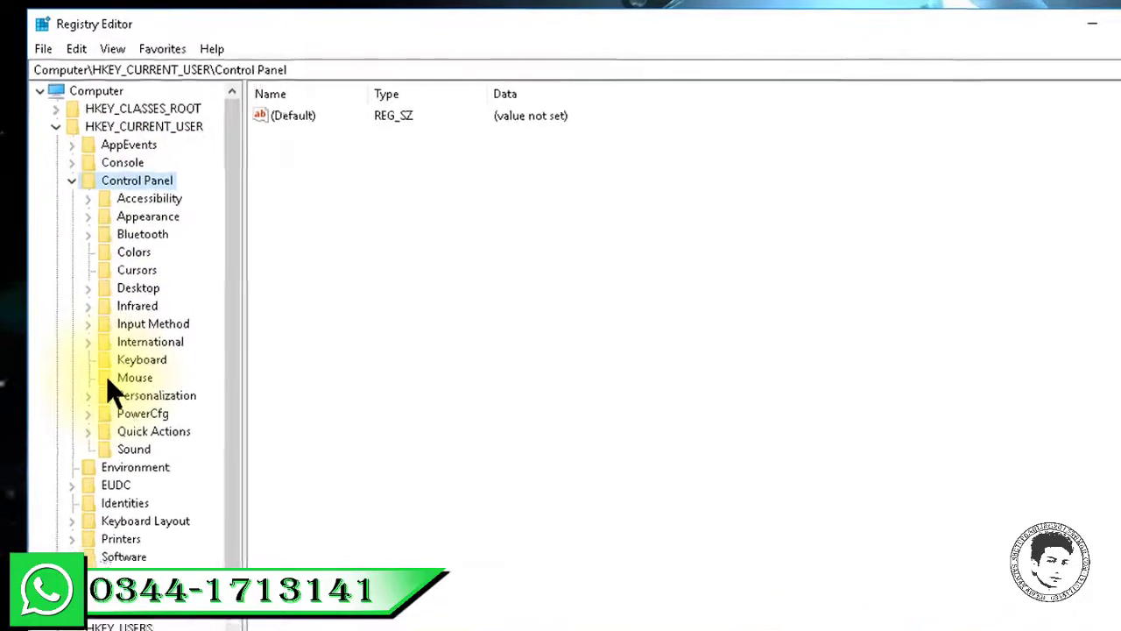
left_click(112, 383)
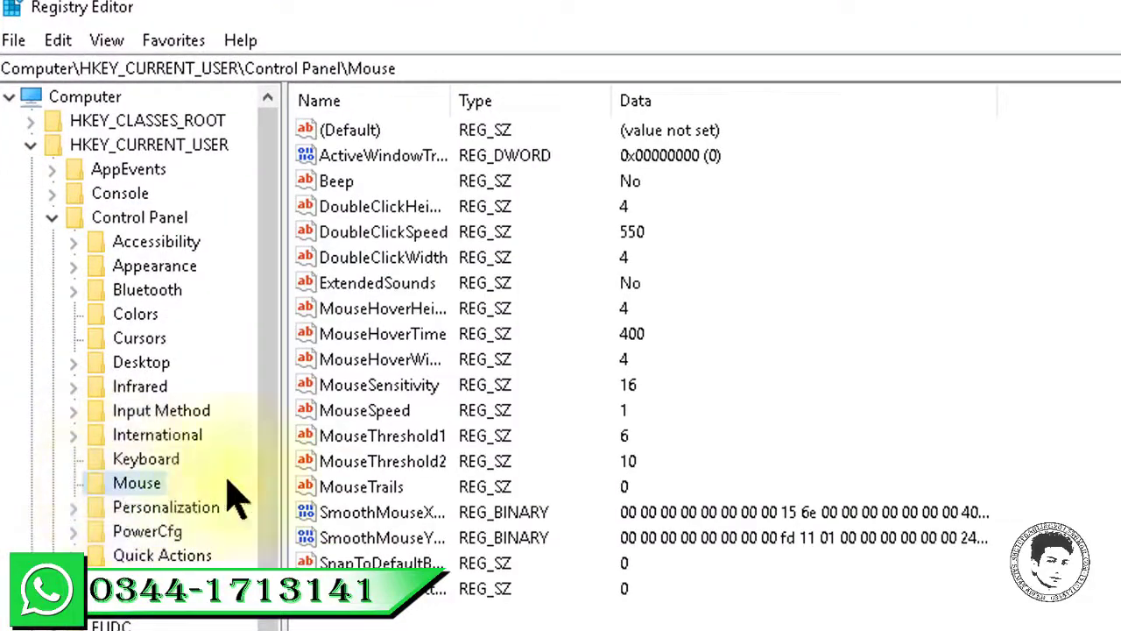
Widen the Name column and set the MouseHoverTime value data to 10
left_click(391, 340)
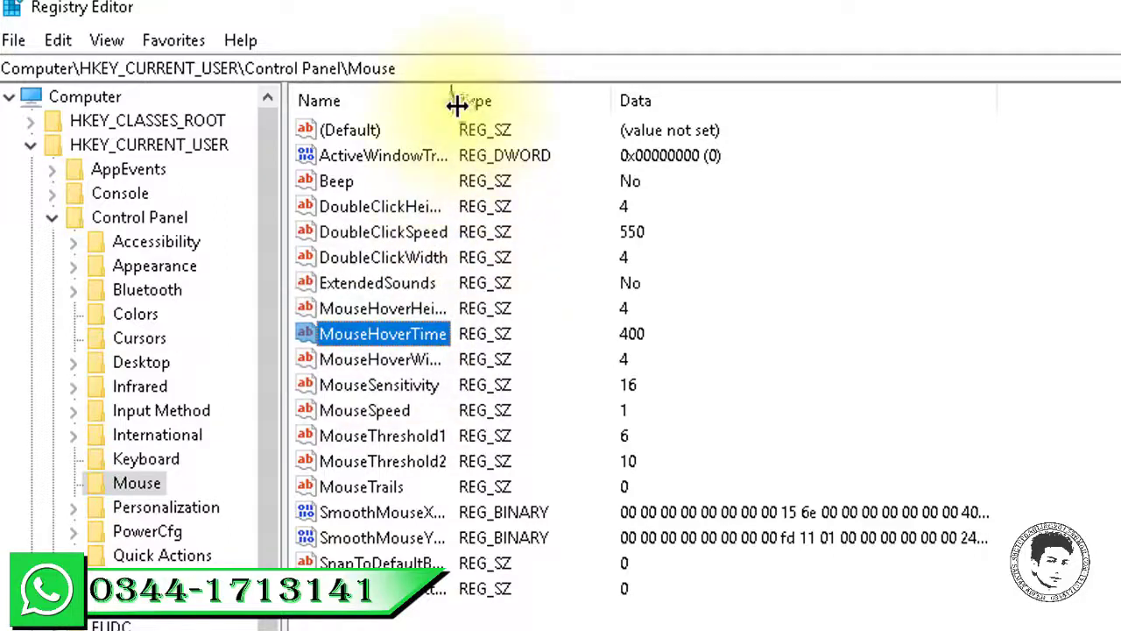
left_click_drag(457, 105, 551, 105)
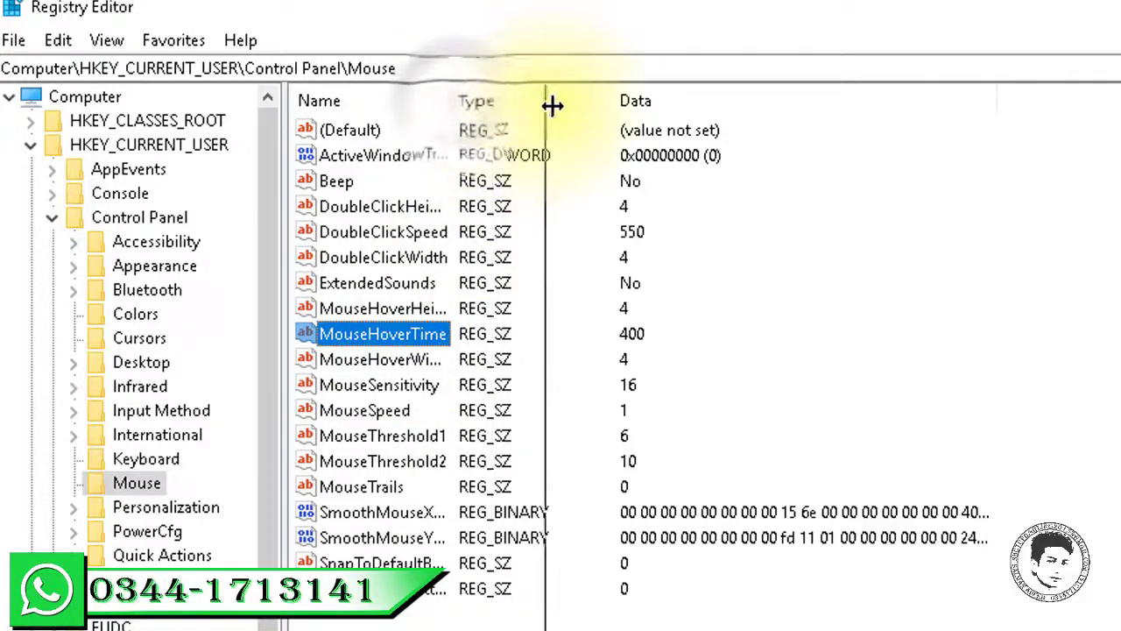
double_click(368, 343)
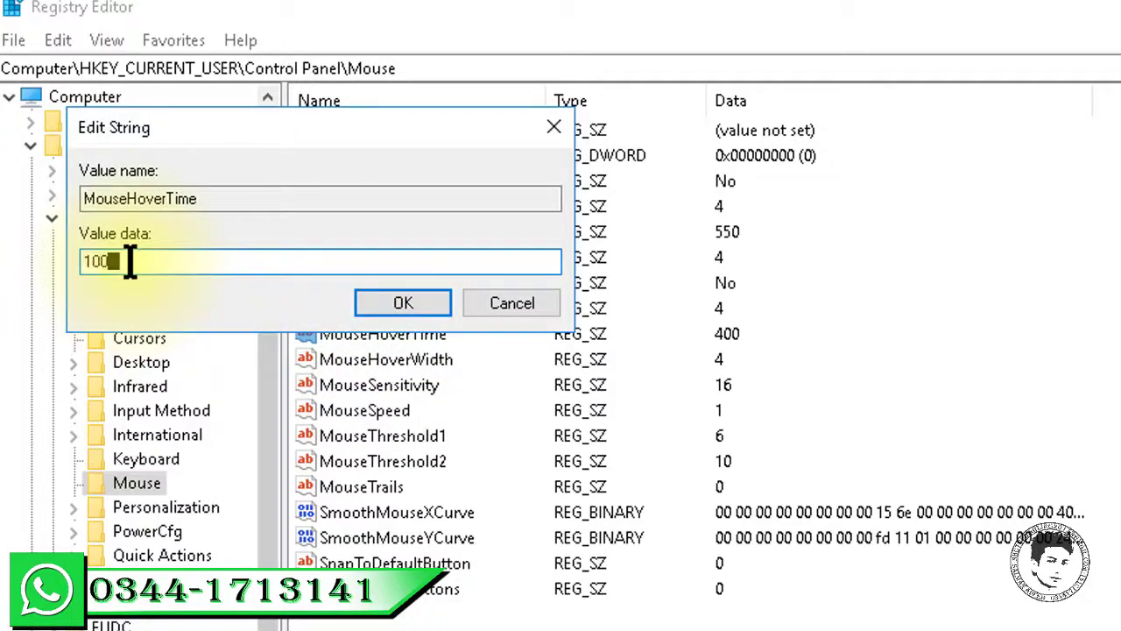
left_click(390, 303)
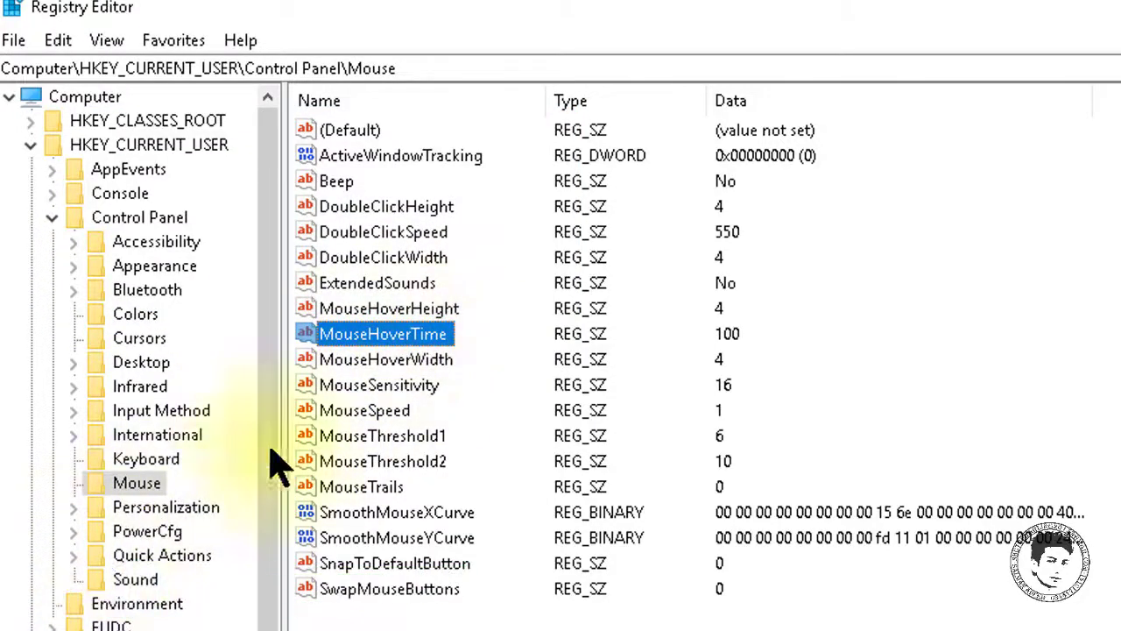
double_click(366, 337)
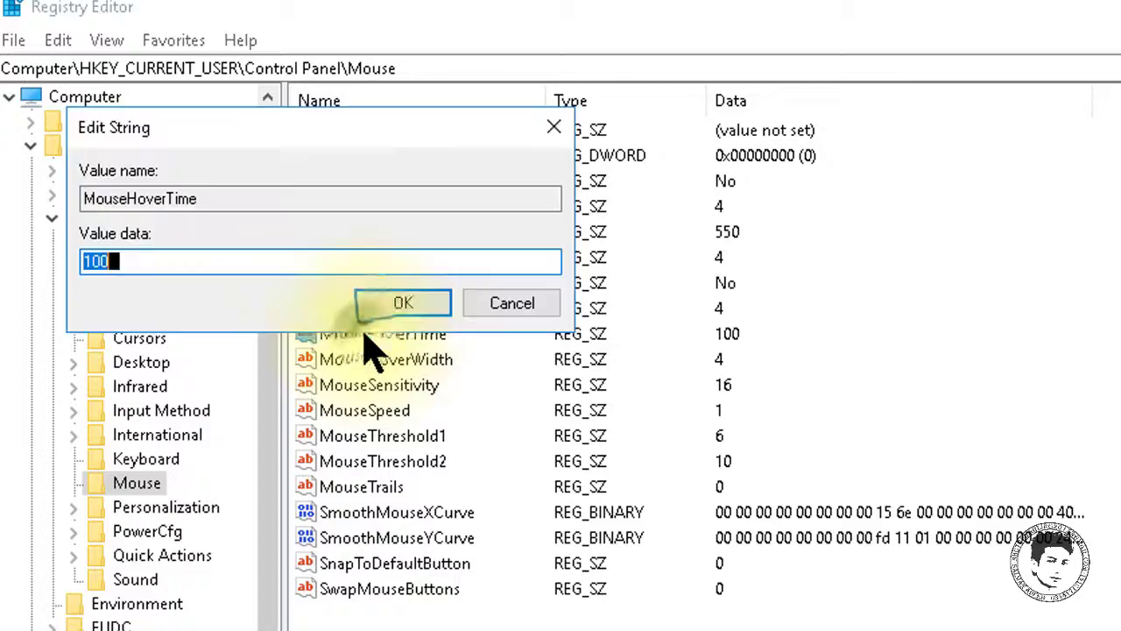
type("10")
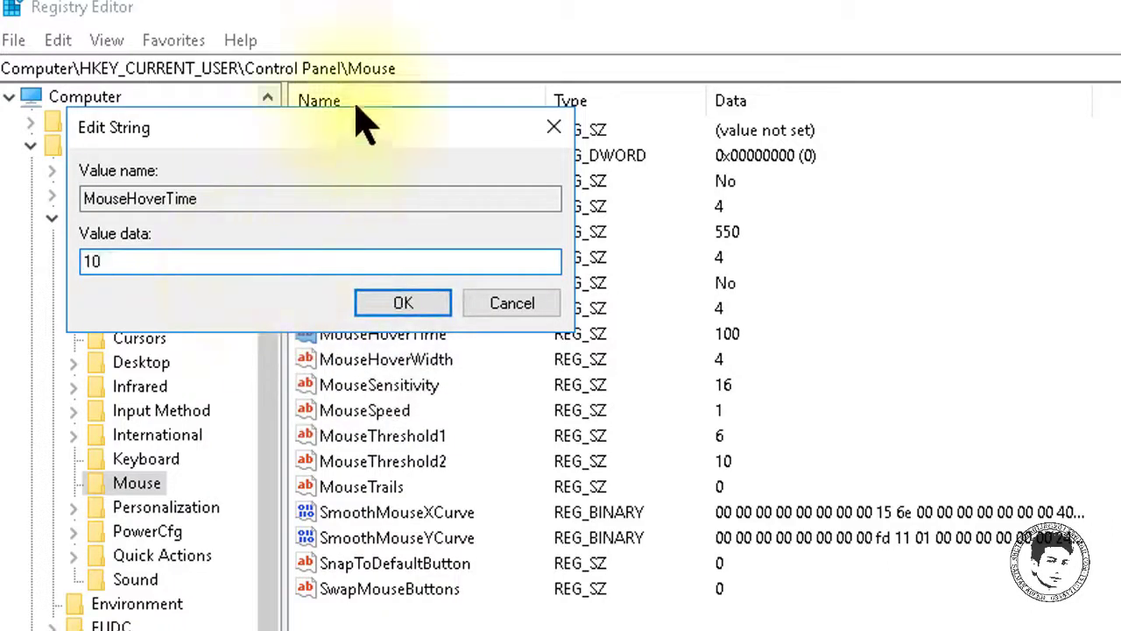
left_click(393, 301)
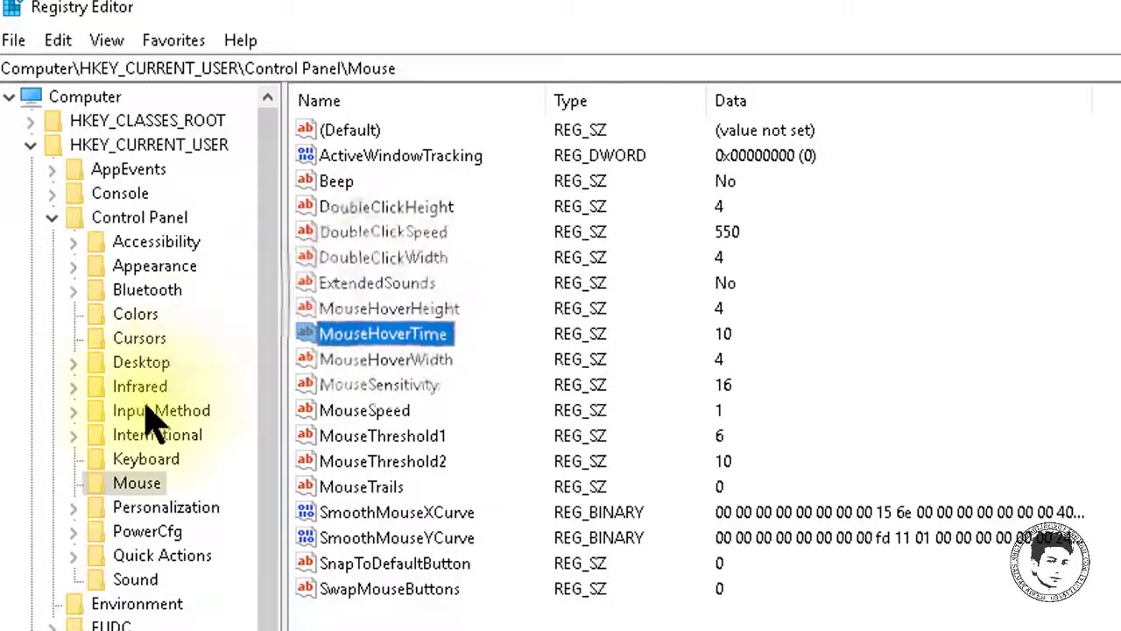
Select the Desktop key under Control Panel and set the MenuShowDelay value data to 10
left_click(137, 362)
scroll(465, 350, "down", 3)
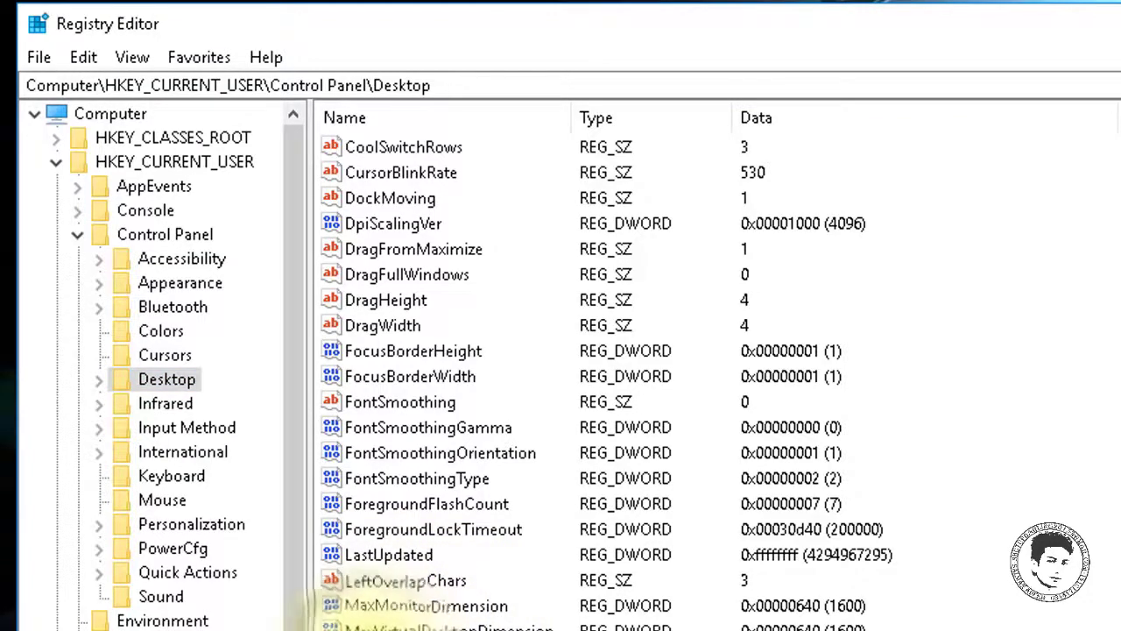
double_click(404, 630)
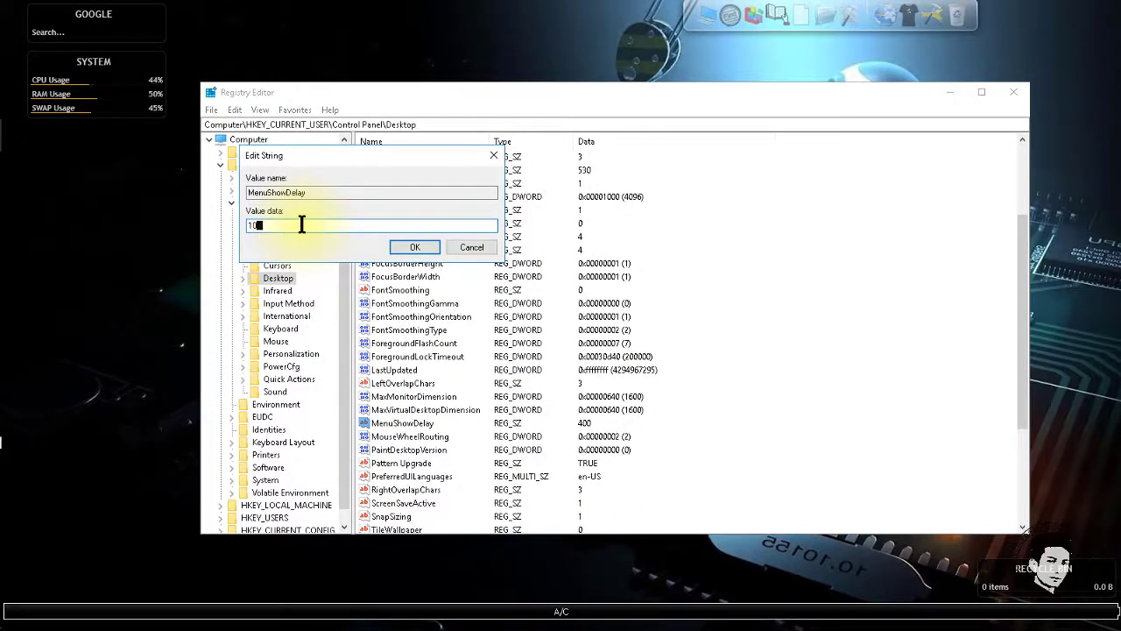
left_click(408, 246)
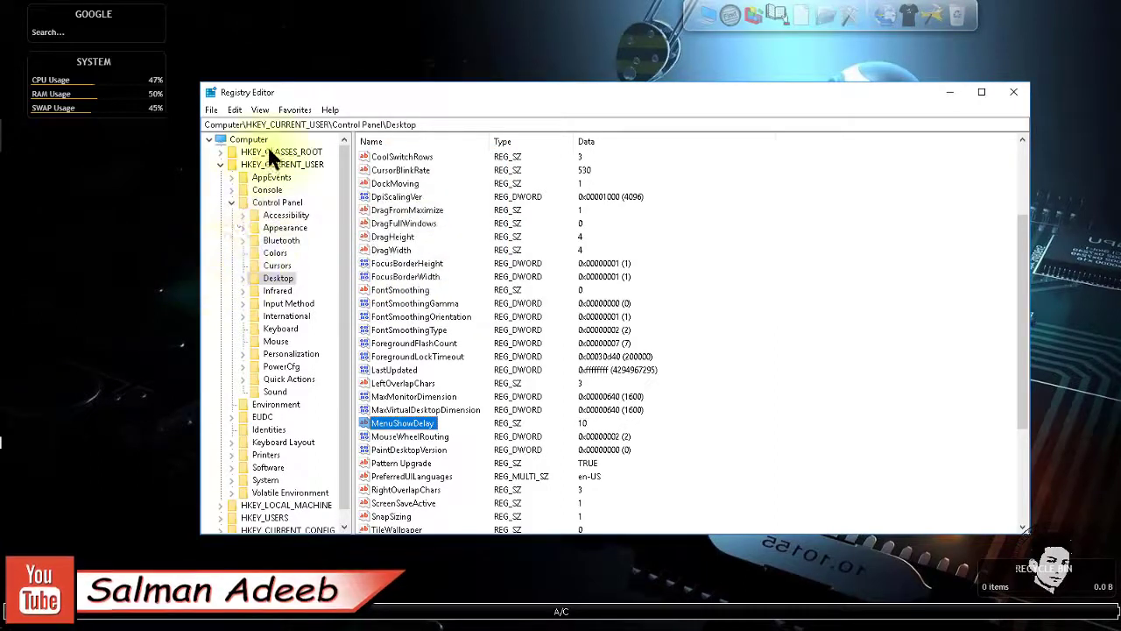
Collapse the Control Panel and HKEY_CURRENT_USER branches and close the Registry Editor
left_click(230, 202)
left_click(219, 164)
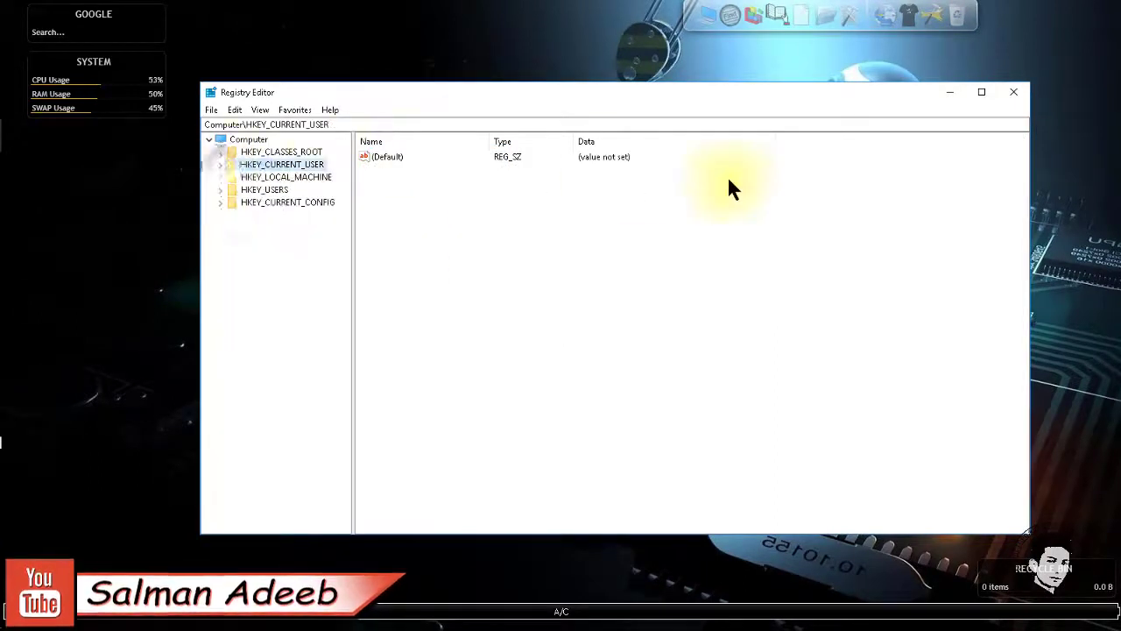
left_click(1014, 92)
right_click(393, 198)
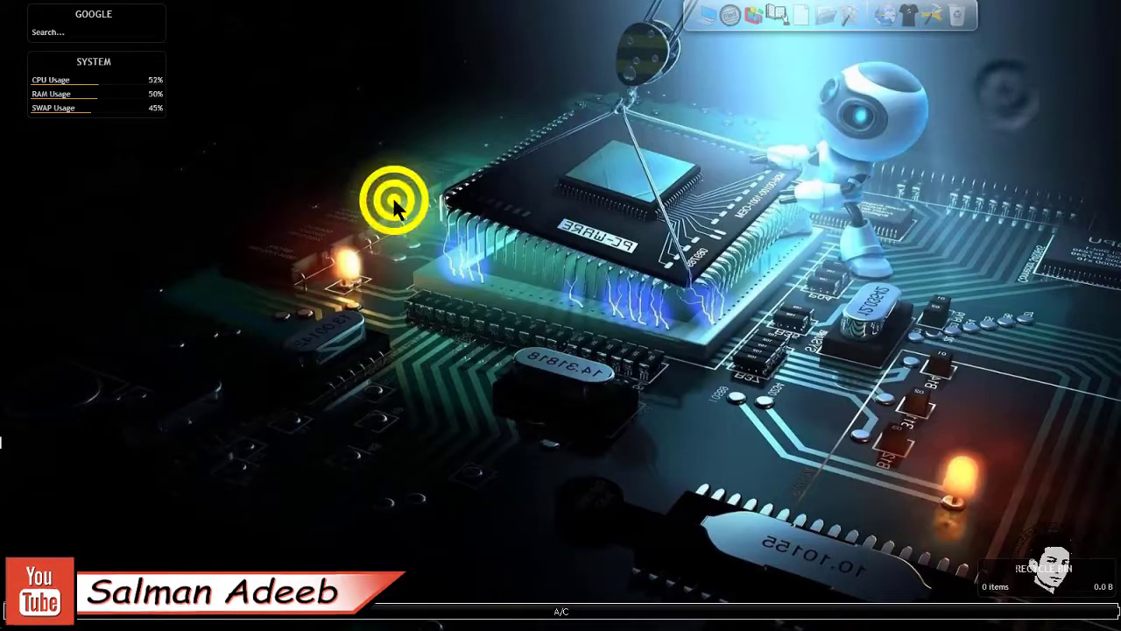
left_click(203, 195)
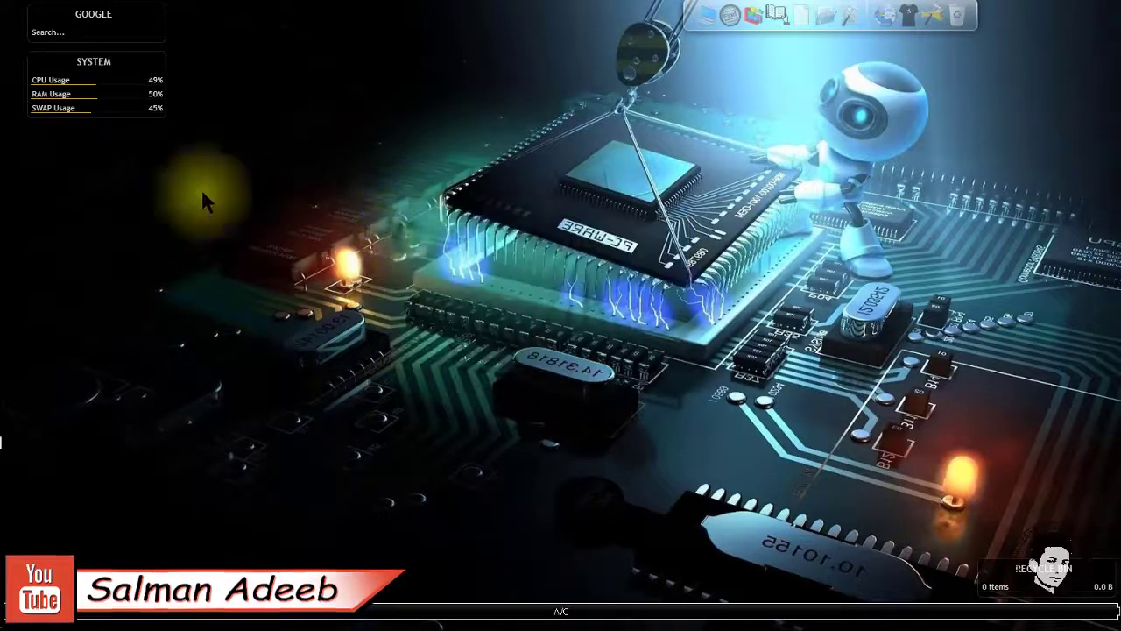
Return to the Word checklist, highlight the Restart item, and minimize the document
mouse_move(3, 442)
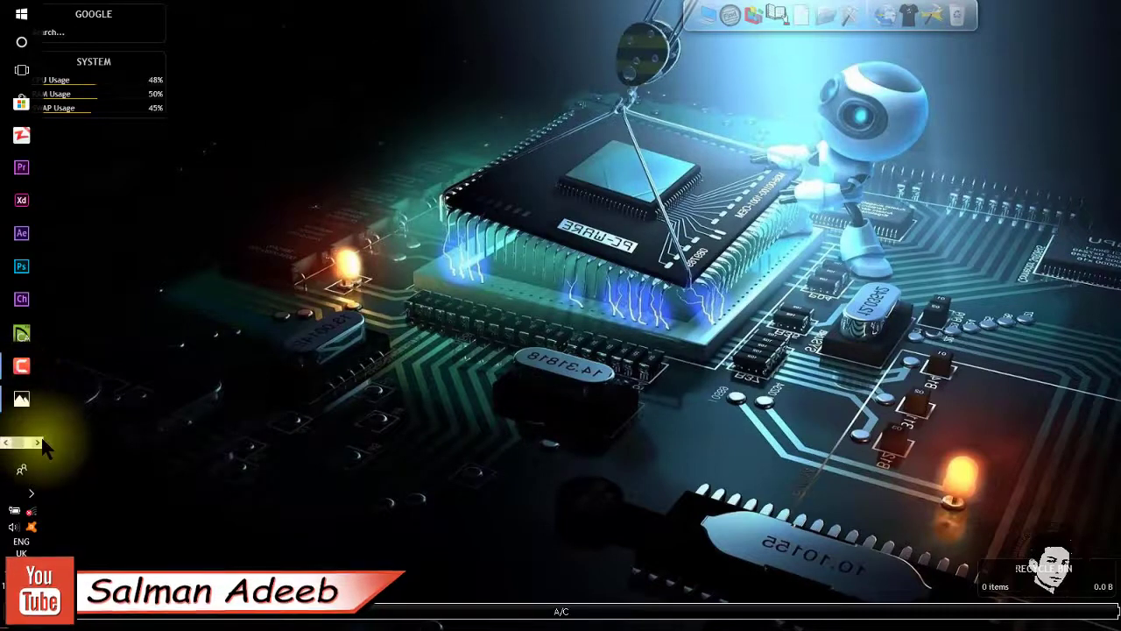
left_click(38, 443)
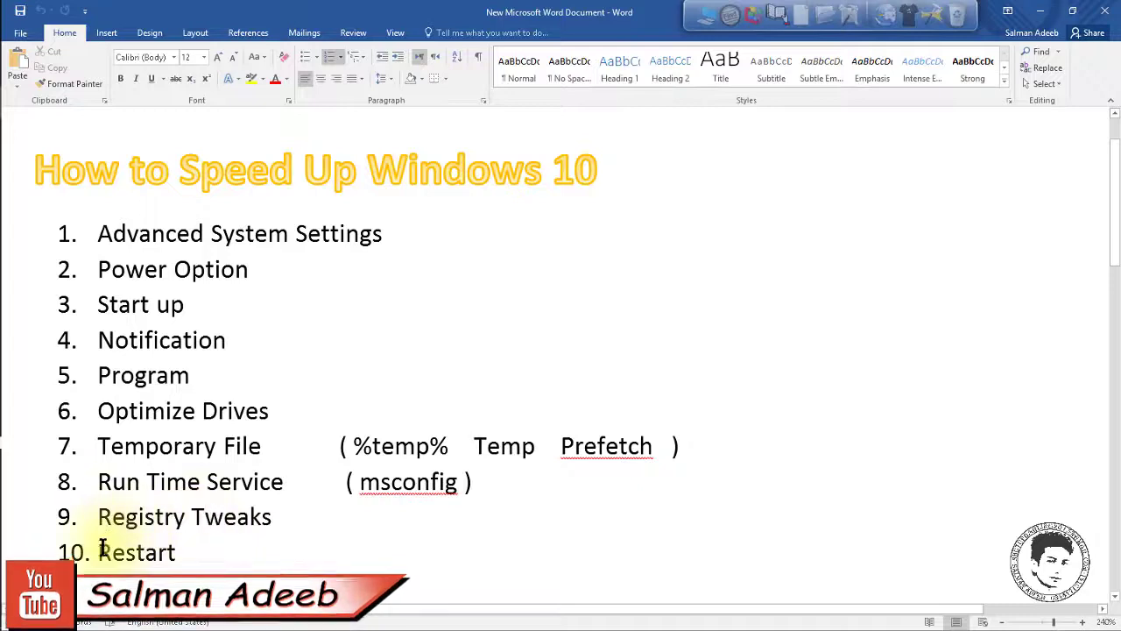
left_click_drag(177, 551, 179, 551)
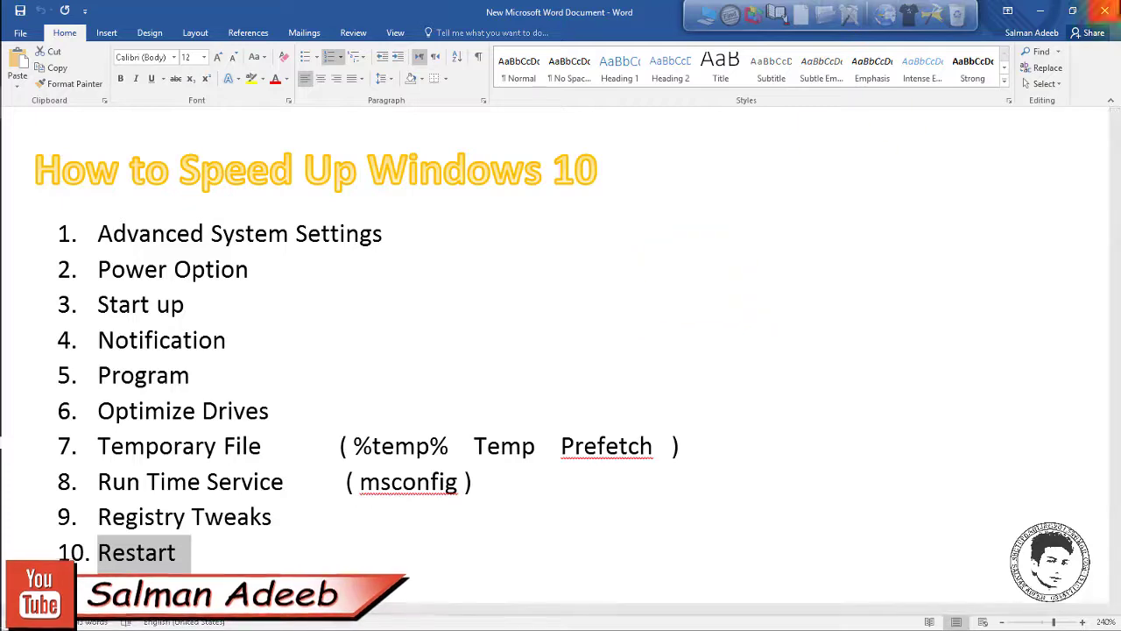
left_click(1041, 10)
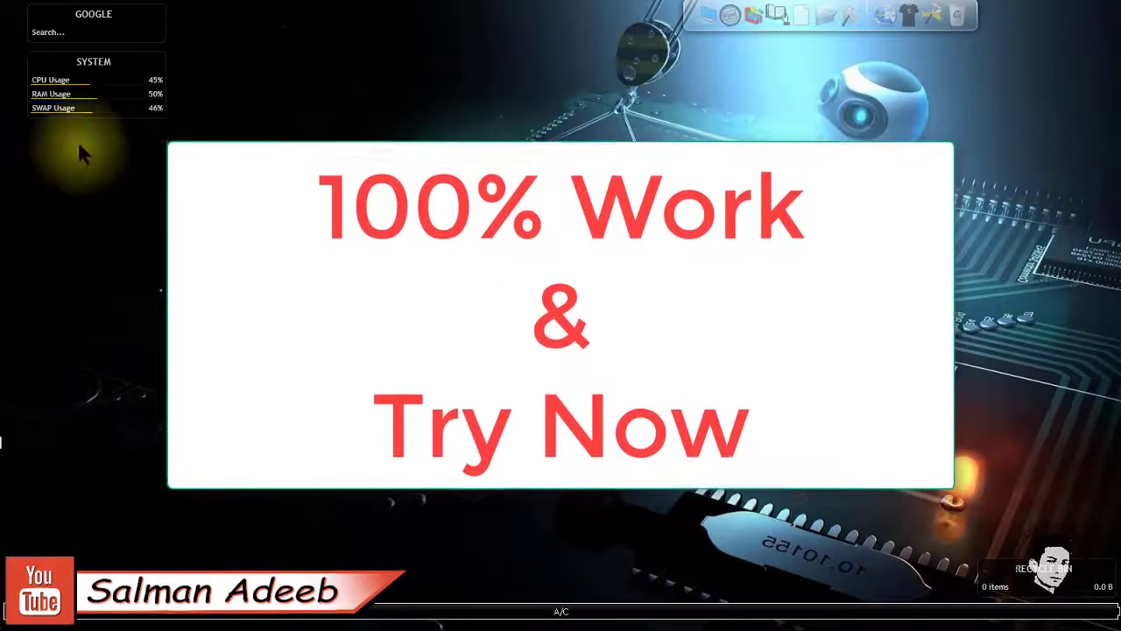
Show the image How to Speed Up Windows 10.jpg in Photos and minimize it
mouse_move(3, 445)
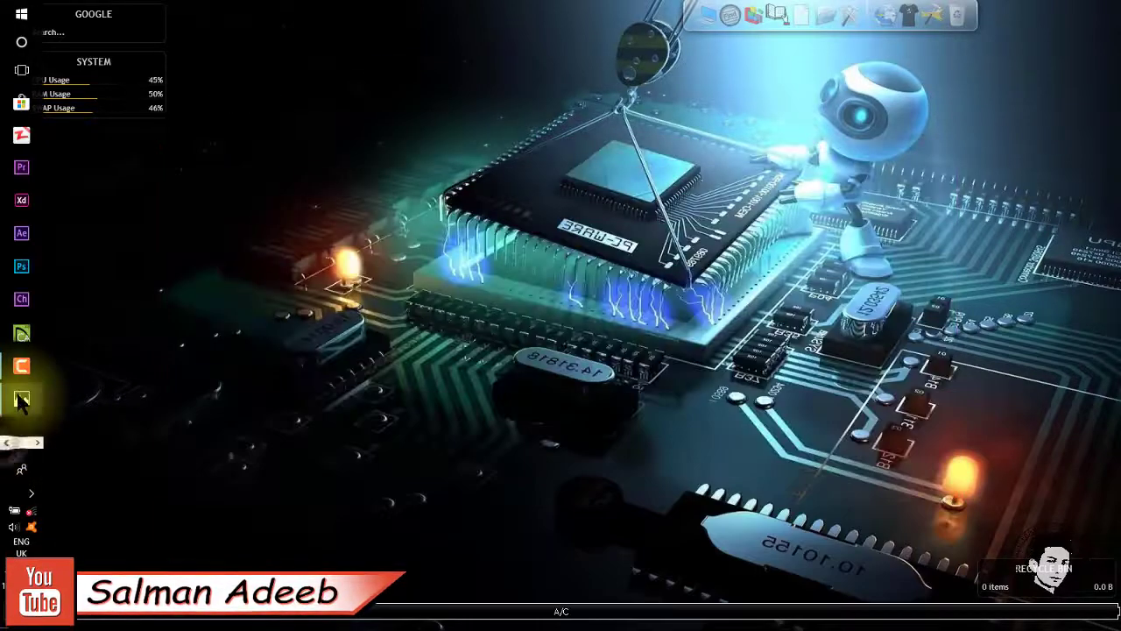
left_click(20, 403)
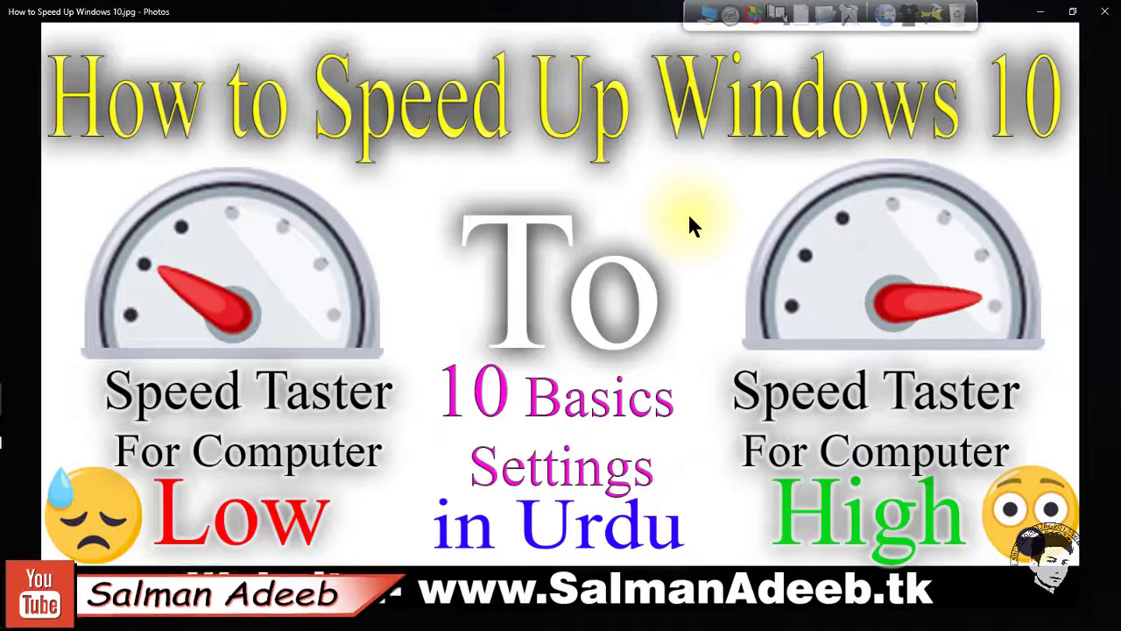
left_click(1044, 15)
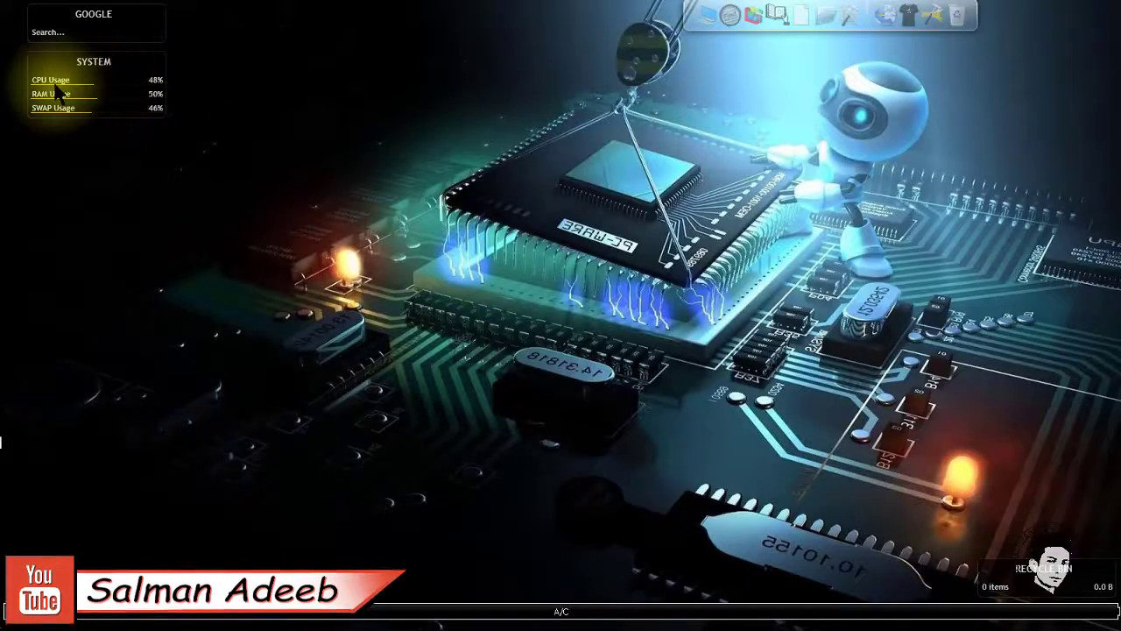
Bring up the image contect.jpg in Photos from the desktop
right_click(258, 134)
left_click(281, 176)
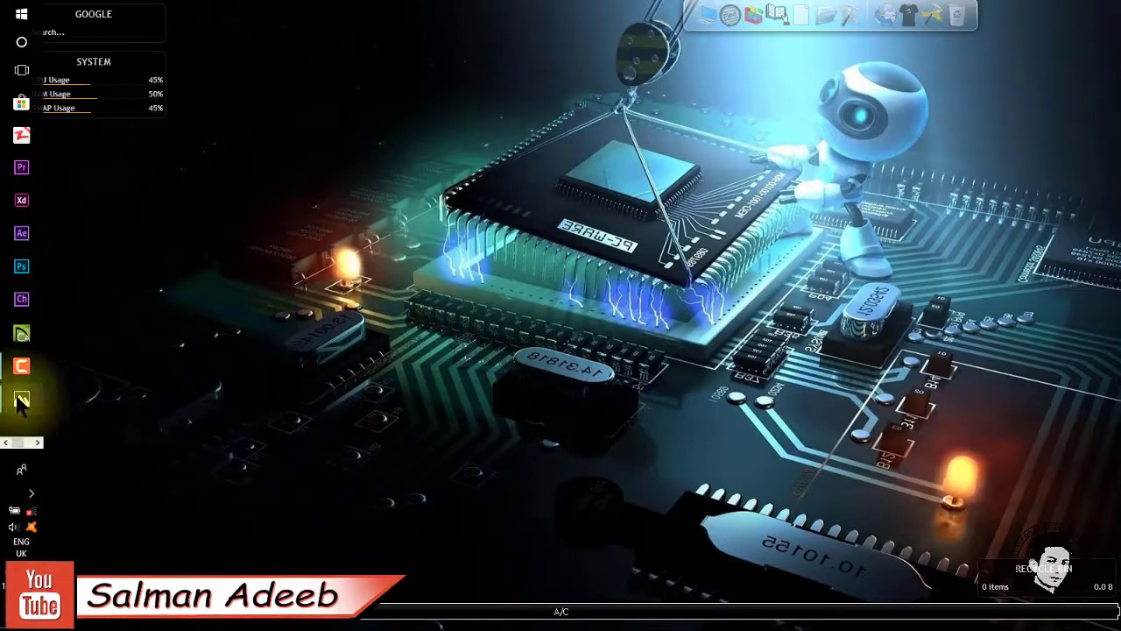
mouse_move(6, 411)
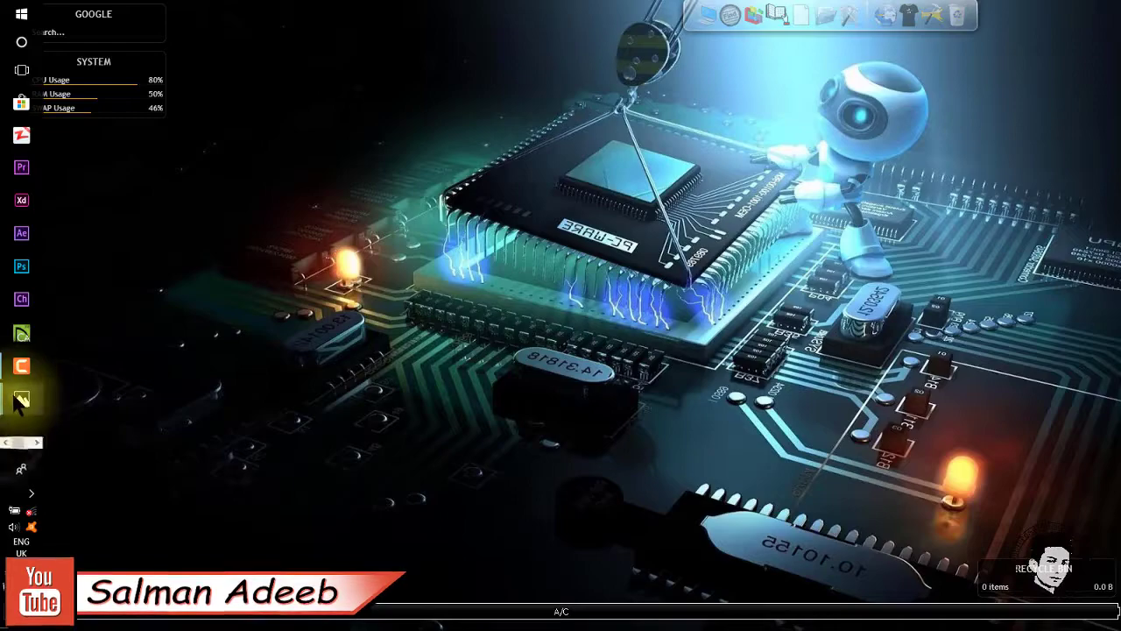
left_click(109, 456)
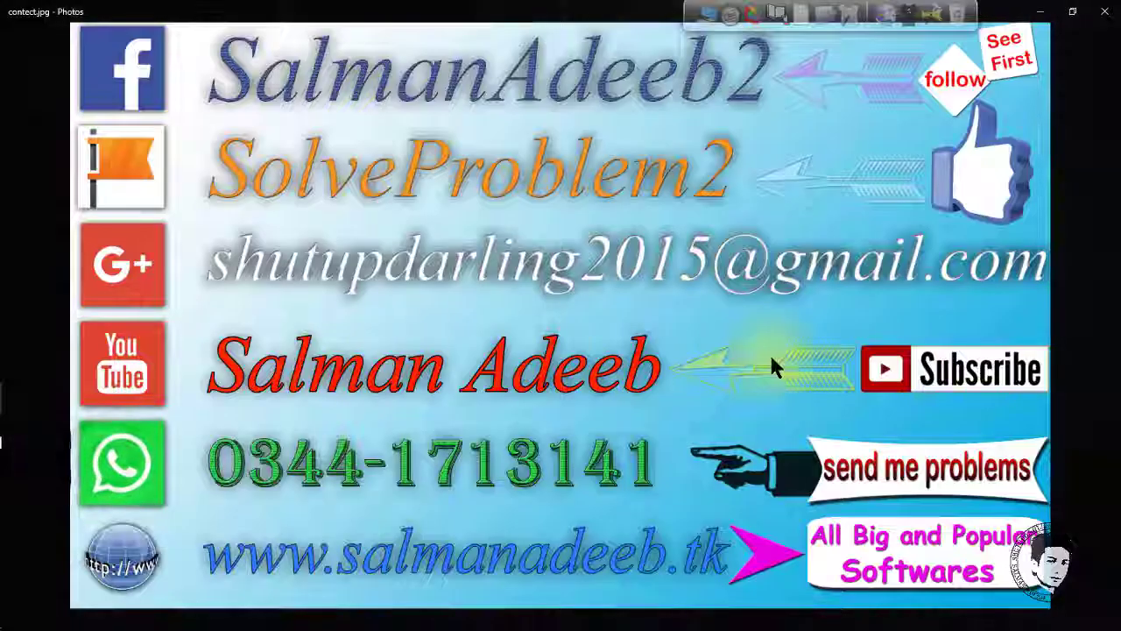